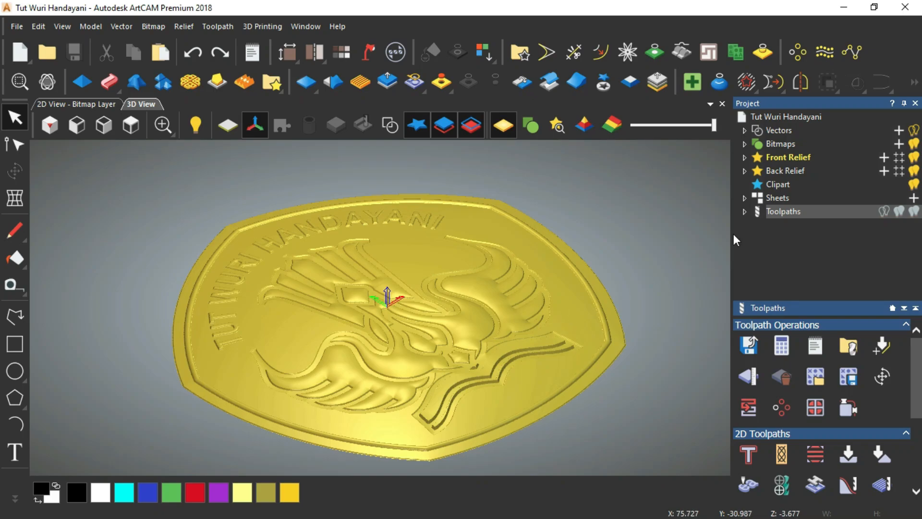
# Expand the project's toolpaths and bring up the Machine Relief toolpath's parameters
pyautogui.click(745, 211)
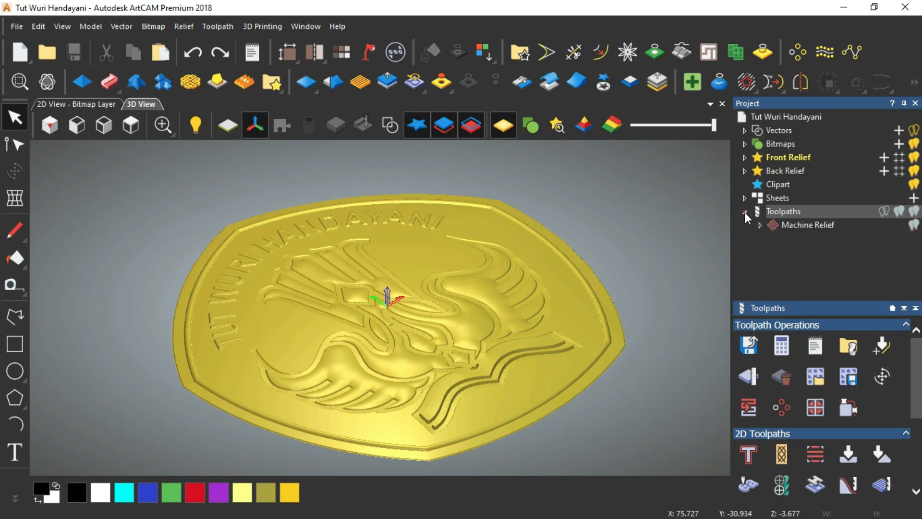
pyautogui.click(810, 226)
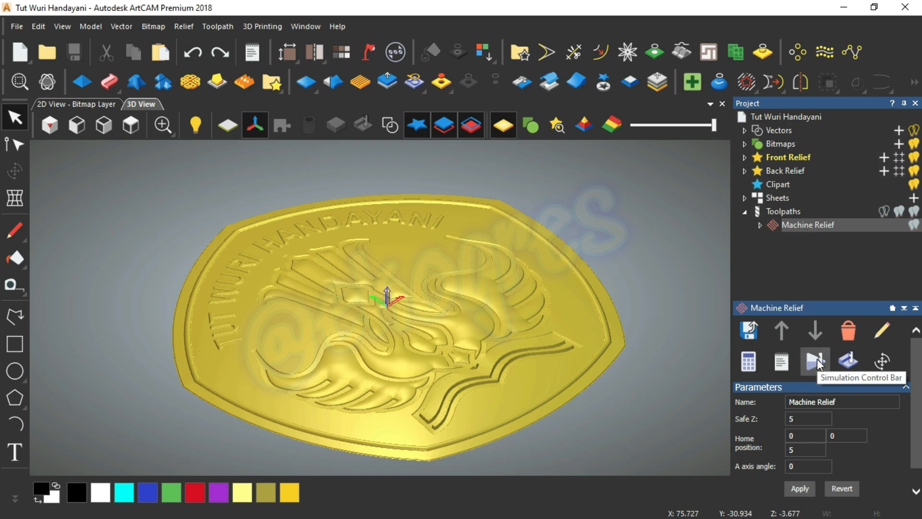
pyautogui.click(778, 213)
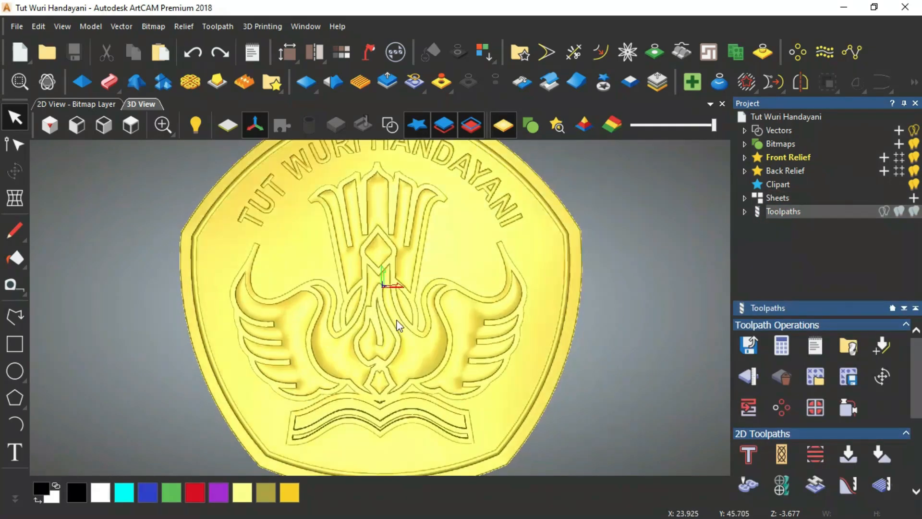
# Examine the Tut Wuri Handayani front relief from several angles and return to the isometric view
pyautogui.moveTo(397, 323); pyautogui.dragTo(474, 325)
pyautogui.moveTo(366, 315); pyautogui.dragTo(237, 175)
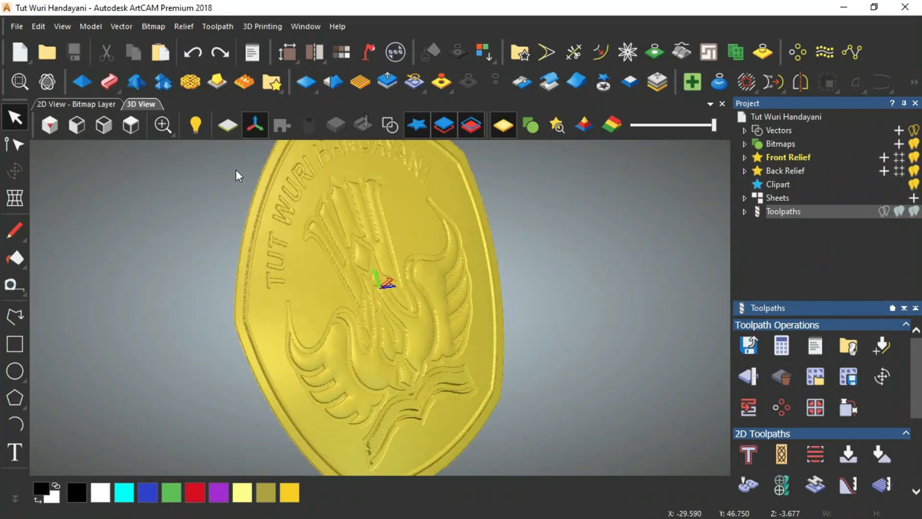
pyautogui.click(50, 126)
pyautogui.scroll(5, 384, 303)
pyautogui.scroll(-3, 410, 257)
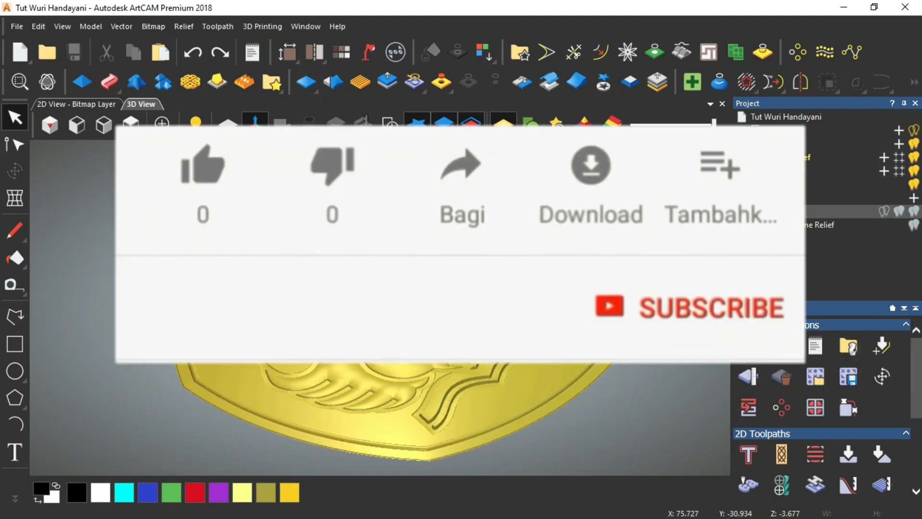
pyautogui.click(816, 226)
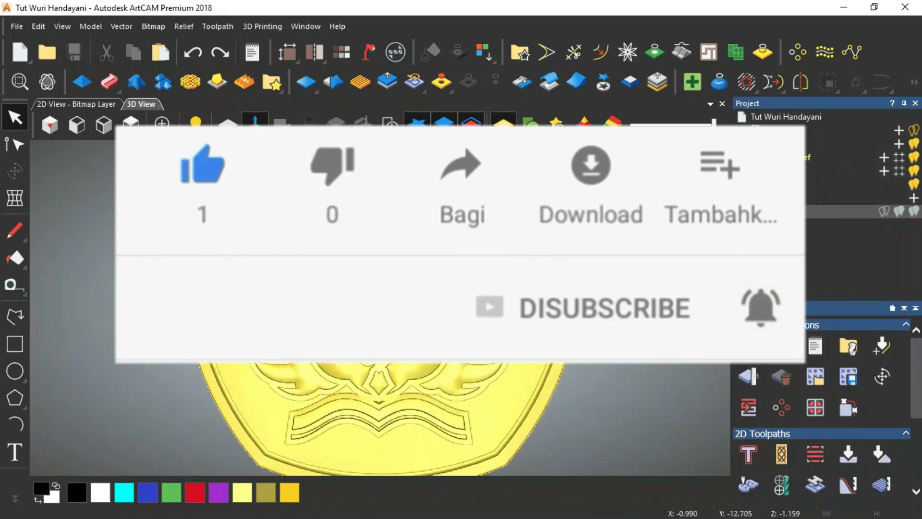
pyautogui.moveTo(380, 288); pyautogui.dragTo(236, 170, button='middle')
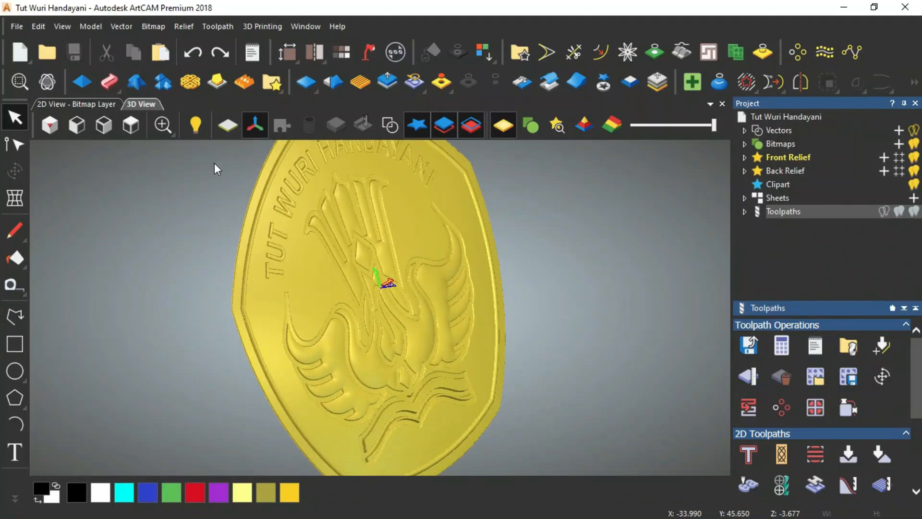
pyautogui.click(51, 125)
pyautogui.scroll(6, 374, 302)
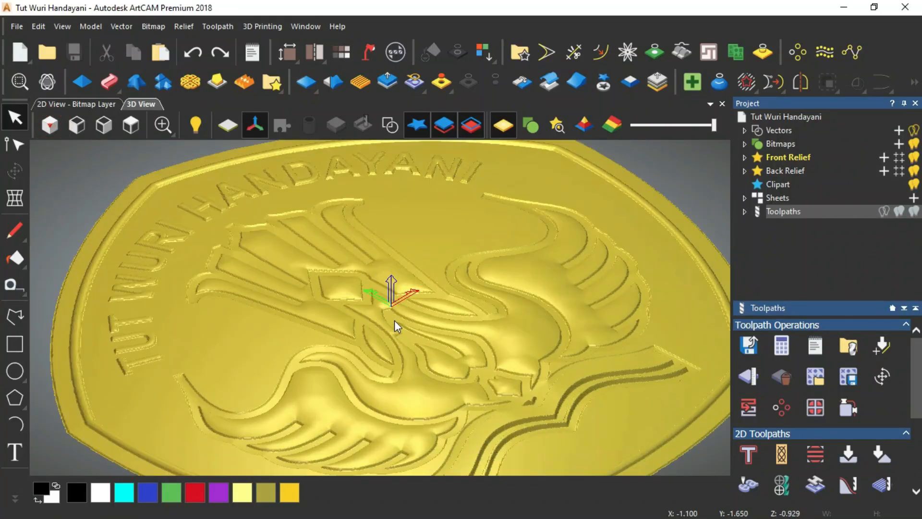
pyautogui.scroll(-2, 408, 254)
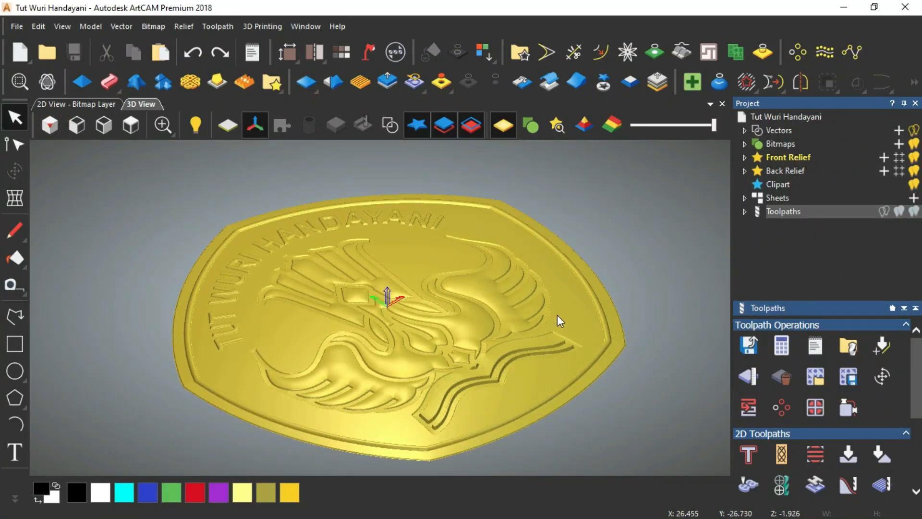
# Start a simulation of all toolpaths and enter a material thickness of 5 mm in the material setup
pyautogui.click(745, 212)
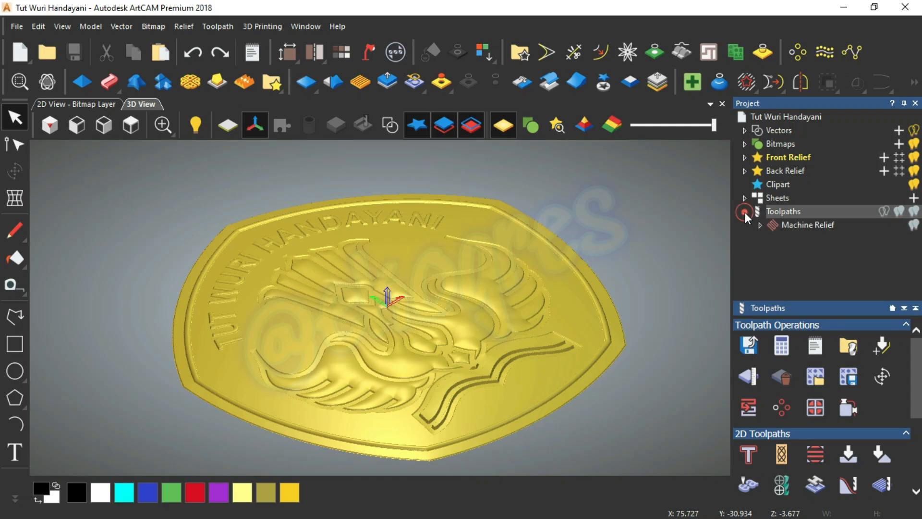
pyautogui.click(809, 226)
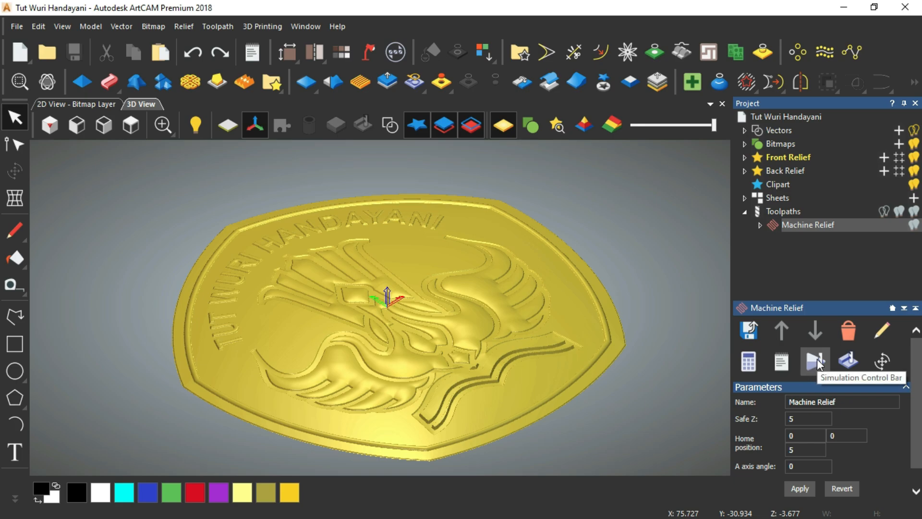
pyautogui.click(778, 213)
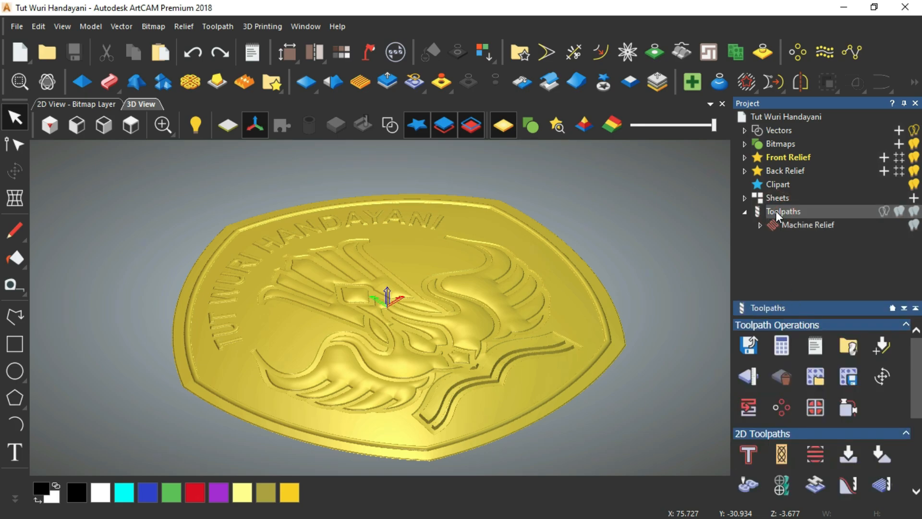
pyautogui.click(749, 377)
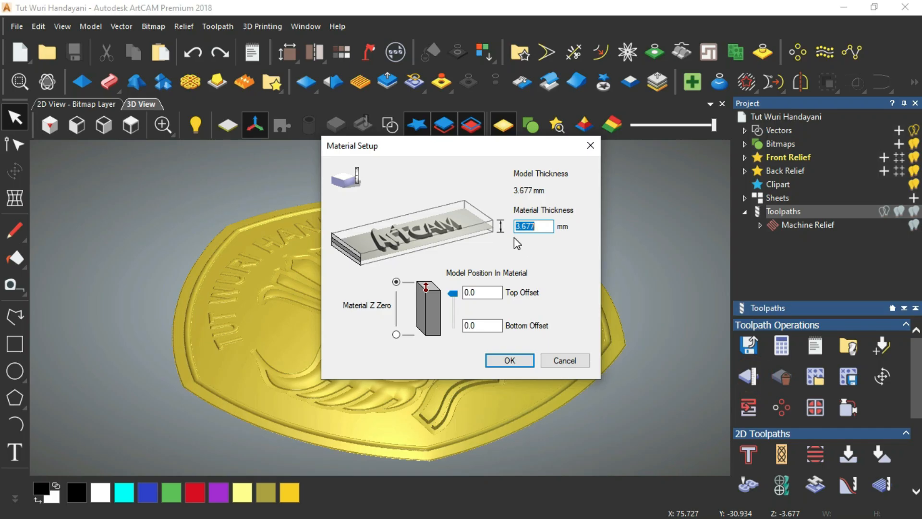
pyautogui.write('5')
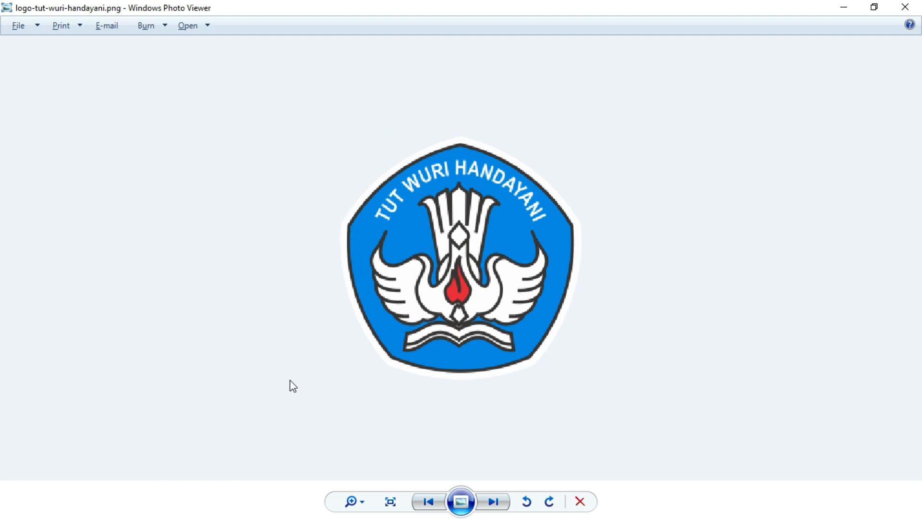
# Switch from the logo image in Windows Photo Viewer to CorelDRAW X7
pyautogui.click(590, 328)
pyautogui.hotkey('alt', 'Tab')
pyautogui.hotkey('alt', 'Tab')
pyautogui.hotkey('alt', 'Tab')
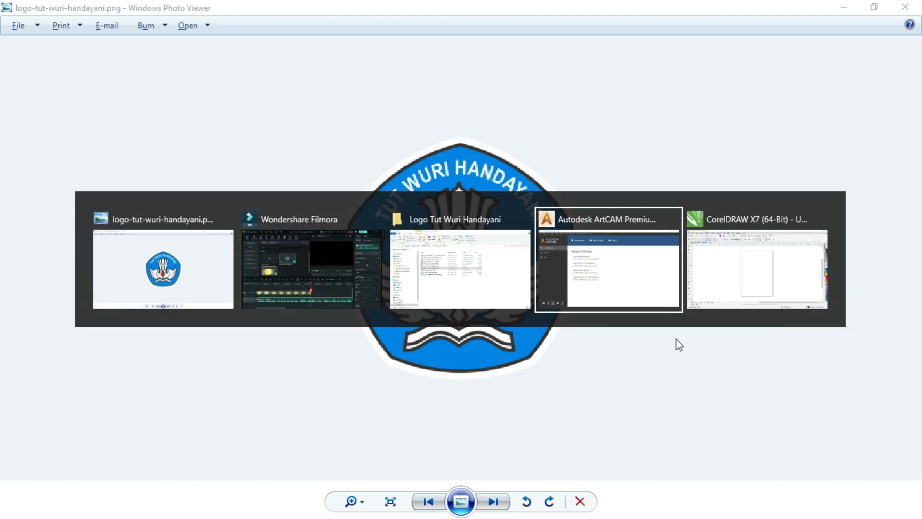
pyautogui.hotkey('alt', 'Tab')
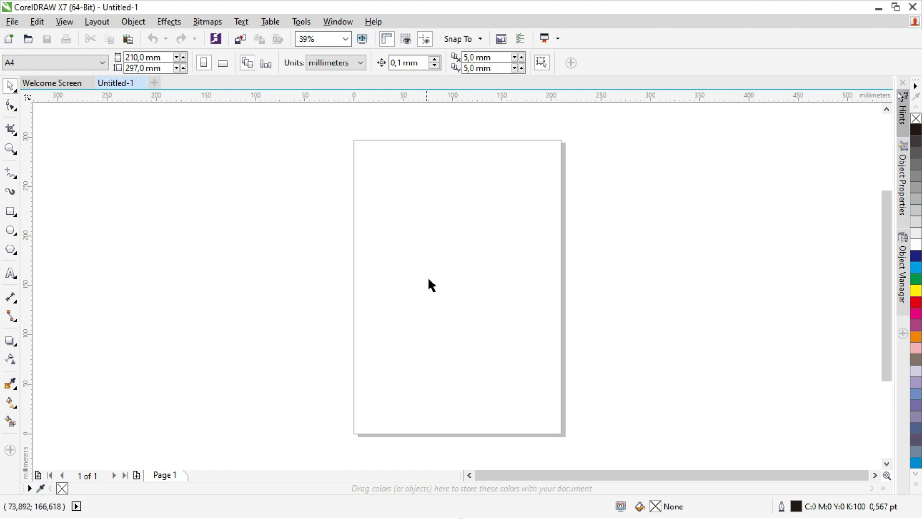
# Open logo-tut-wuri-handayani.cdr from the Logo Tut Wuri Handayani folder inside PROGRAM CNC on drive E
pyautogui.click(9, 38)
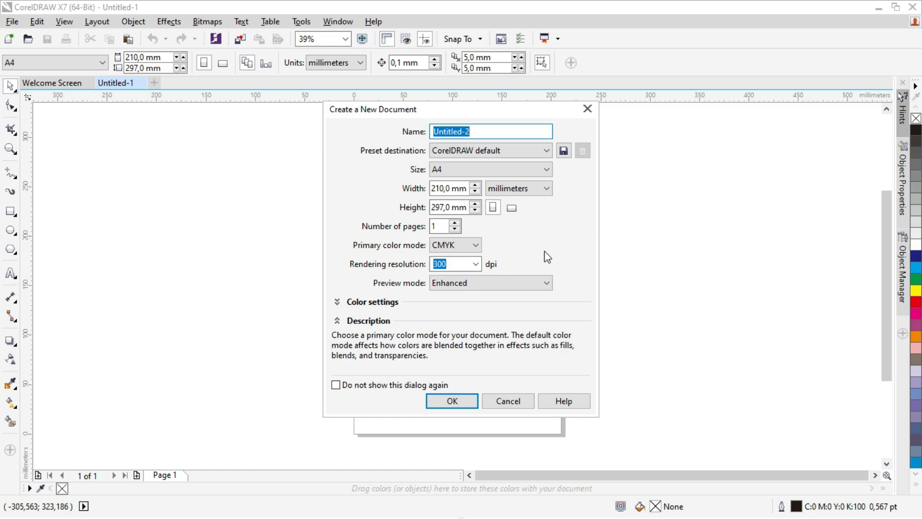
pyautogui.click(592, 110)
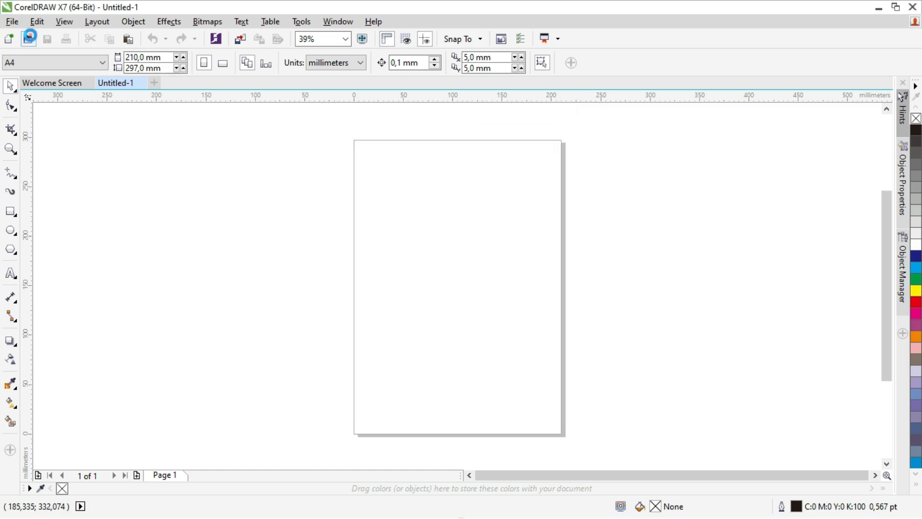
pyautogui.click(28, 39)
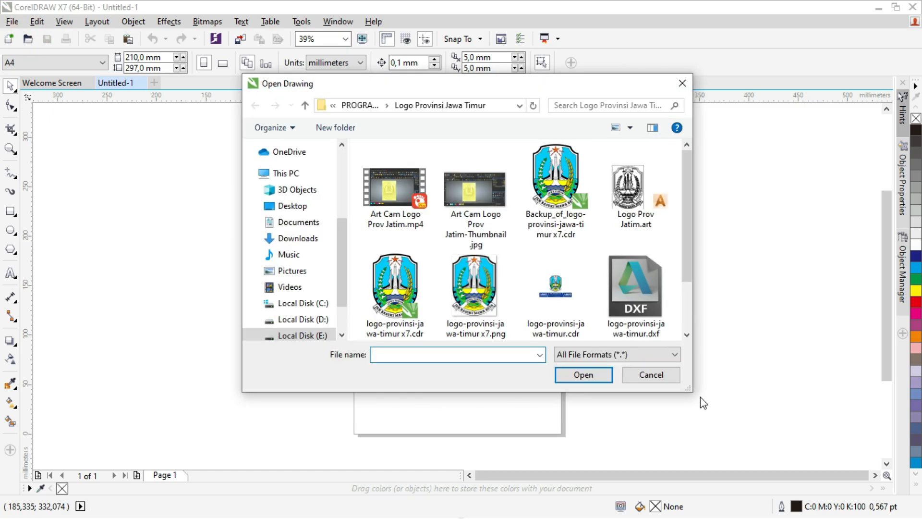
pyautogui.click(358, 105)
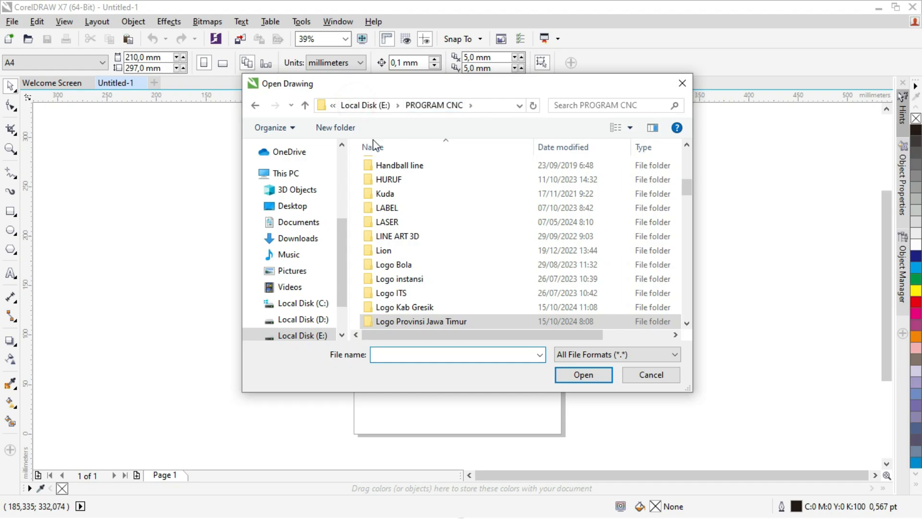
pyautogui.scroll(-1, 459, 297)
pyautogui.scroll(-1, 457, 294)
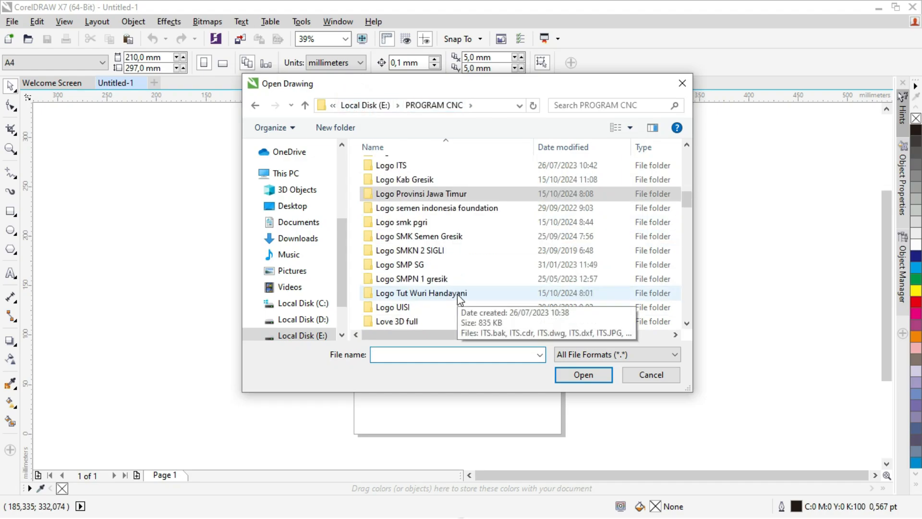
pyautogui.doubleClick(459, 294)
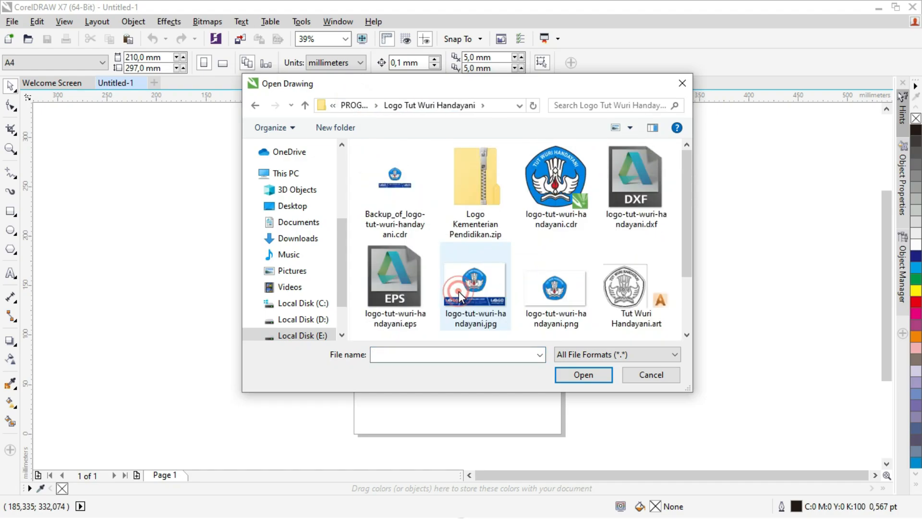
pyautogui.scroll(-2, 660, 310)
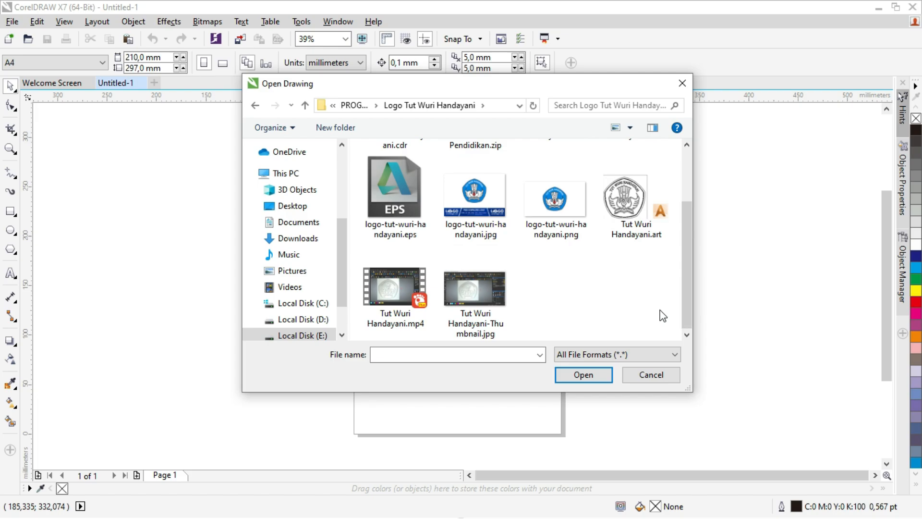
pyautogui.scroll(2, 651, 312)
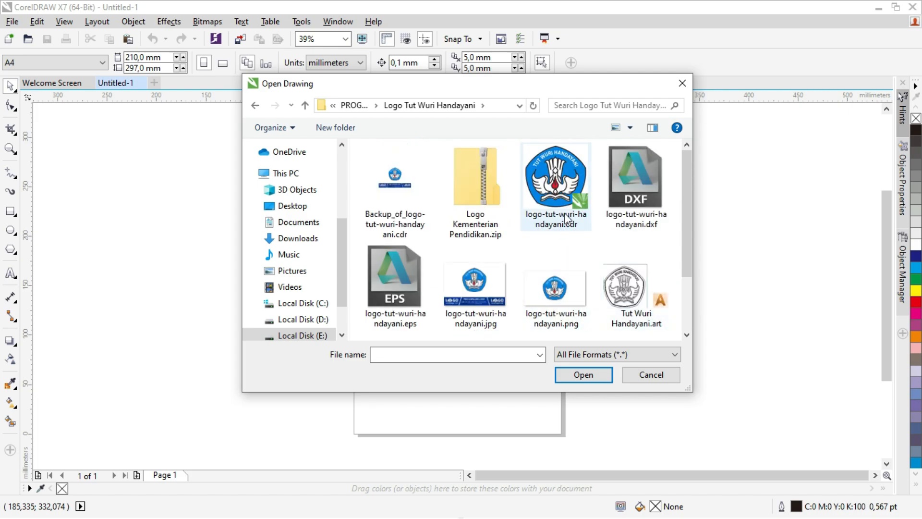
pyautogui.click(578, 201)
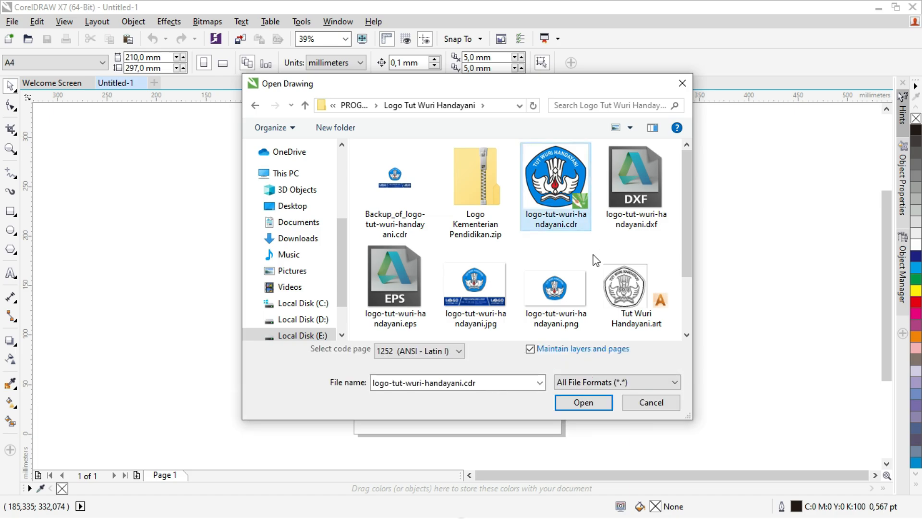
pyautogui.click(603, 405)
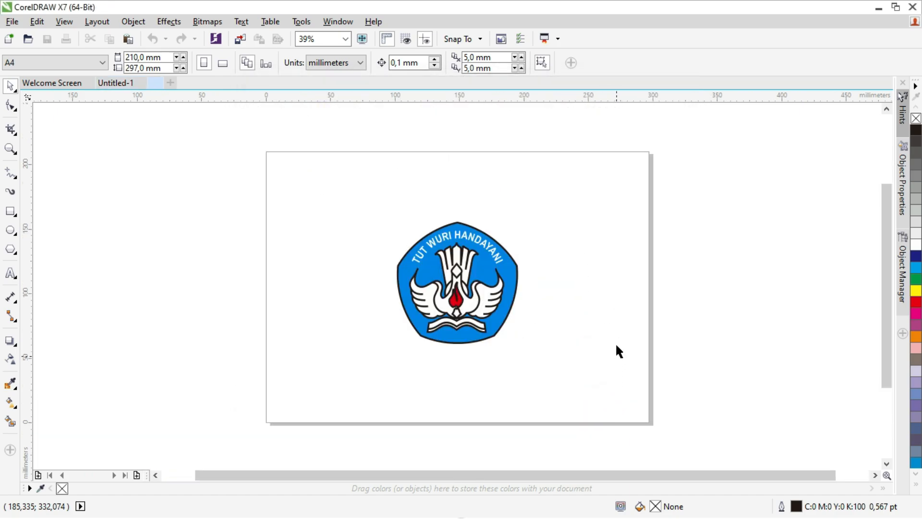
# Select the whole logo group on the page and examine its artwork up close and in overview
pyautogui.click(455, 220)
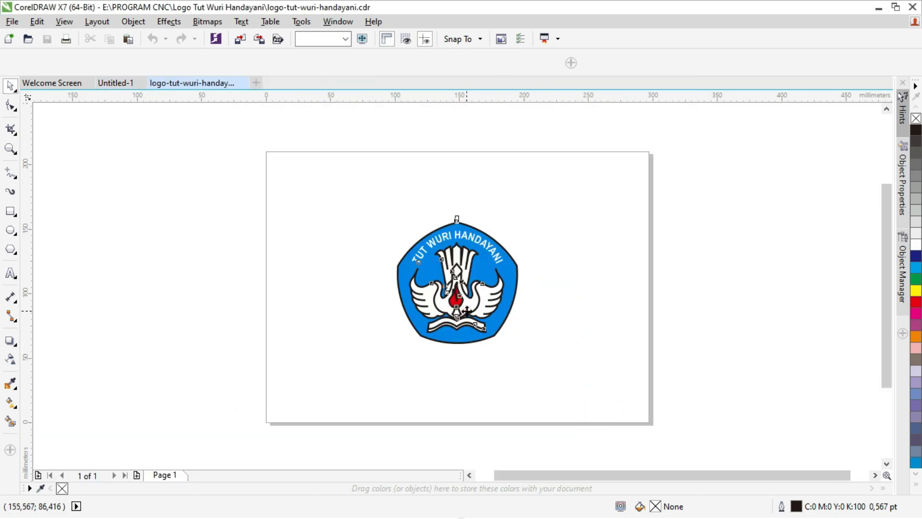
pyautogui.scroll(1, 552, 315)
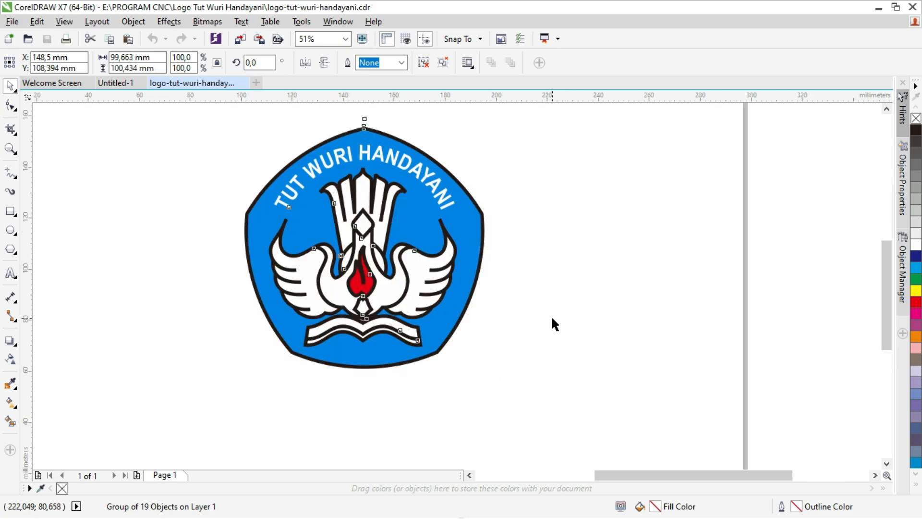
pyautogui.scroll(-1, 551, 315)
pyautogui.click(361, 227)
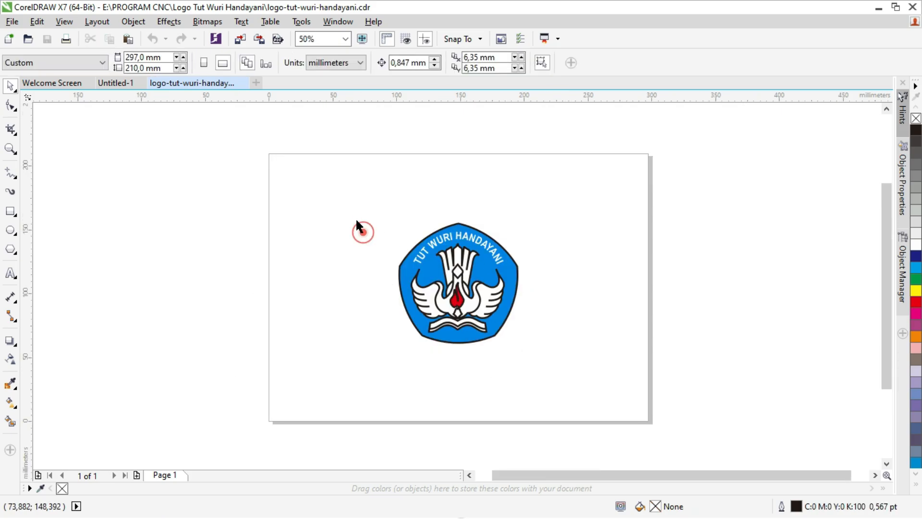
pyautogui.moveTo(356, 203); pyautogui.dragTo(569, 359)
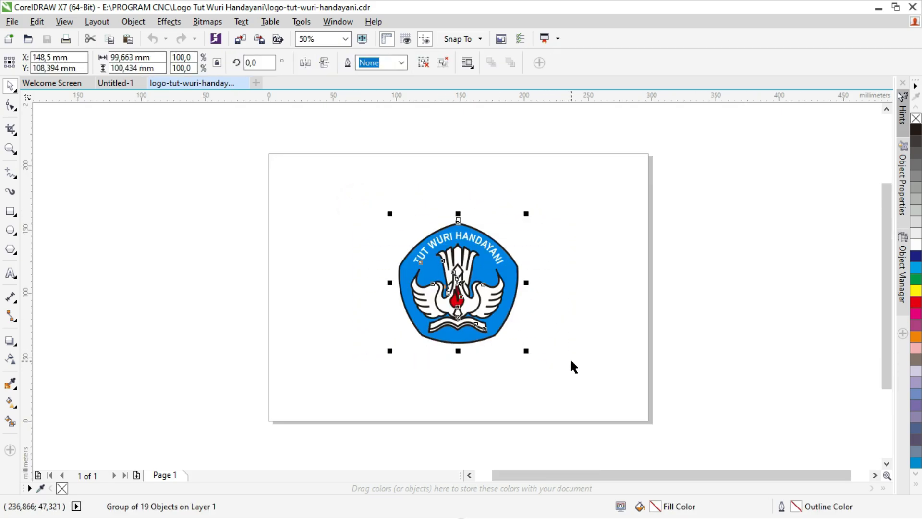
pyautogui.scroll(1, 435, 312)
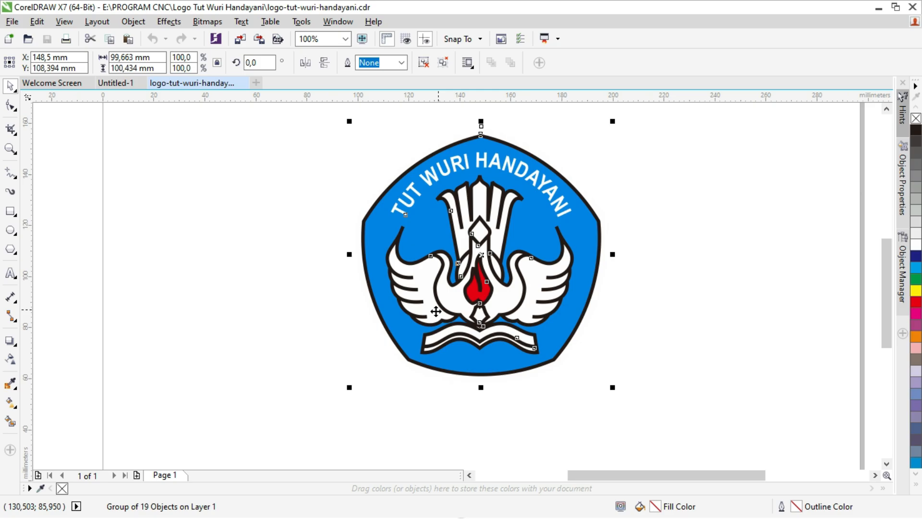
pyautogui.click(435, 417)
pyautogui.scroll(-1, 470, 406)
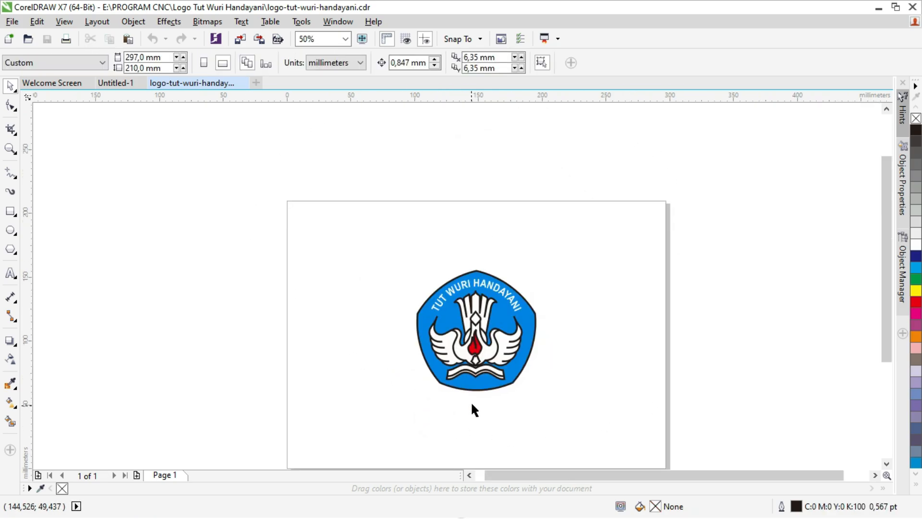
pyautogui.scroll(1, 482, 388)
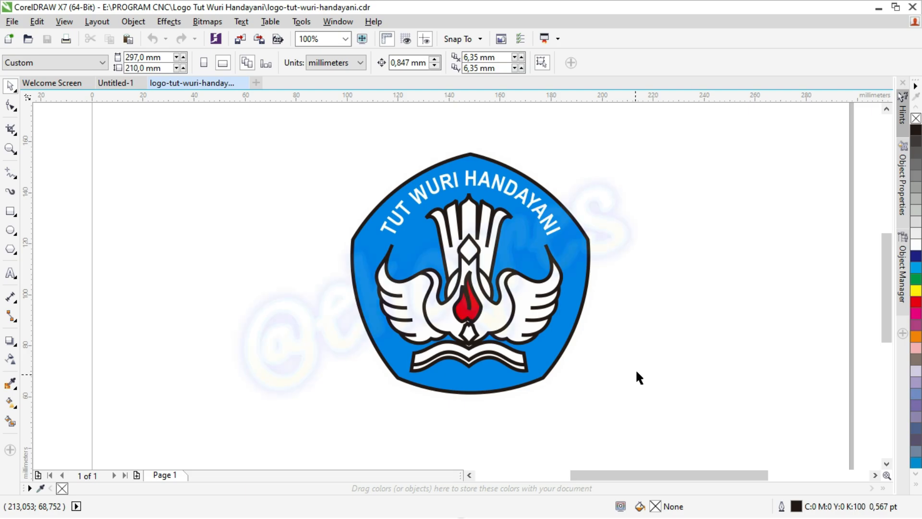
pyautogui.scroll(-1, 575, 177)
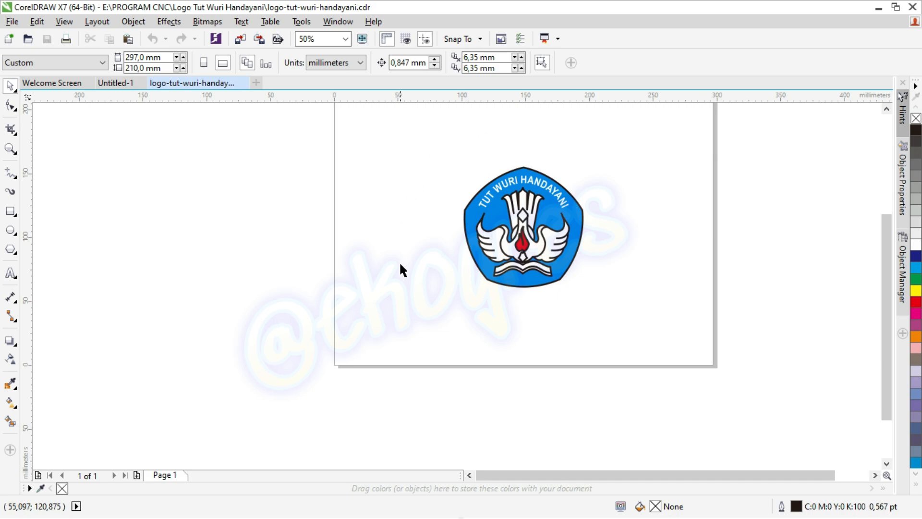
pyautogui.scroll(-3, 488, 223)
pyautogui.scroll(1, 483, 212)
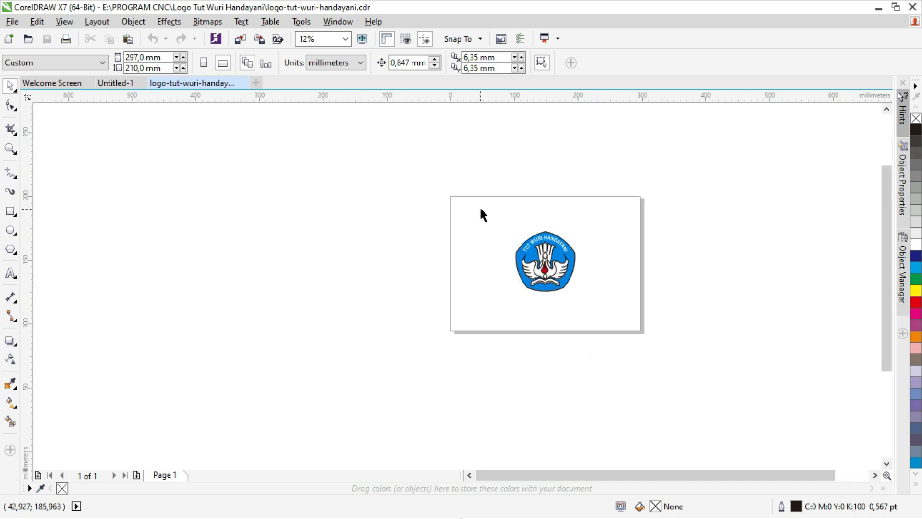
# Select the complete Tut Wuri Handayani logo group on the page for export
pyautogui.scroll(1, 483, 215)
pyautogui.moveTo(495, 210); pyautogui.dragTo(715, 416)
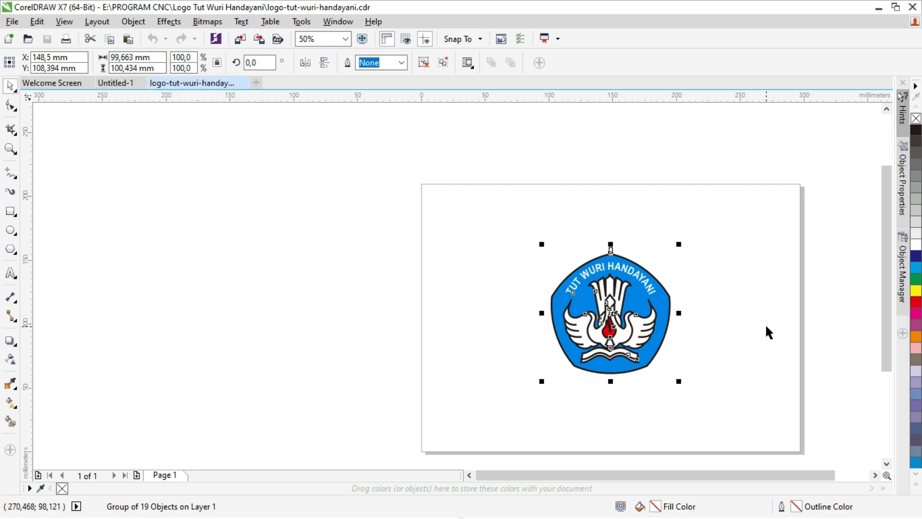
pyautogui.scroll(2, 765, 324)
pyautogui.click(709, 329)
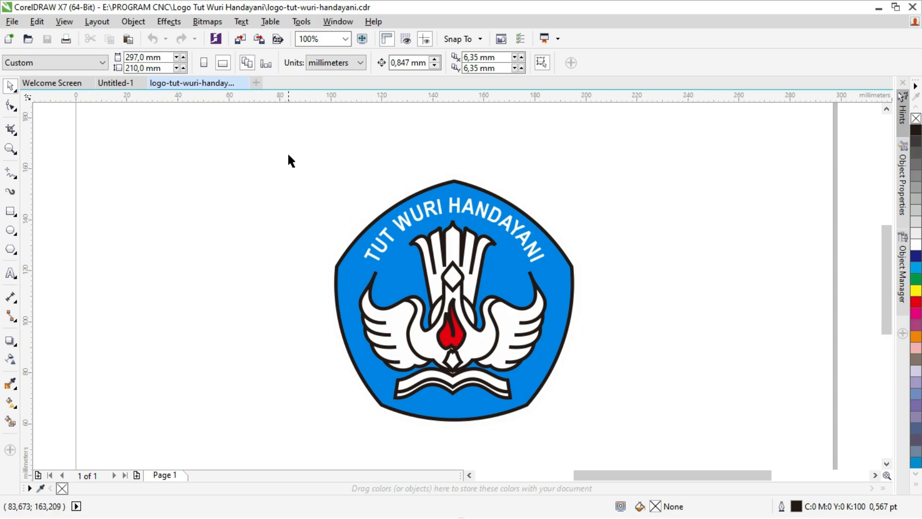
pyautogui.moveTo(275, 125); pyautogui.dragTo(688, 444)
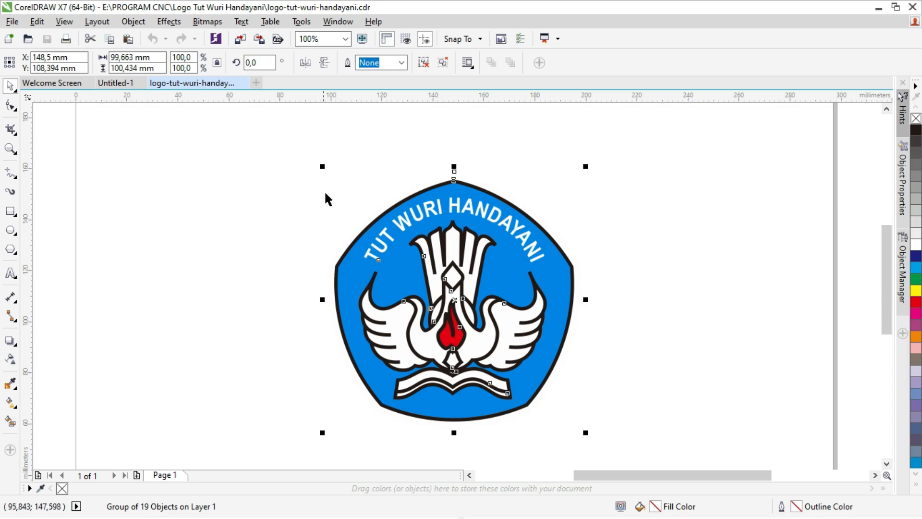
# Start exporting the drawing as a DXF and browse to the Logo Tut Wuri Handayani folder inside PROGRAM CNC
pyautogui.click(260, 39)
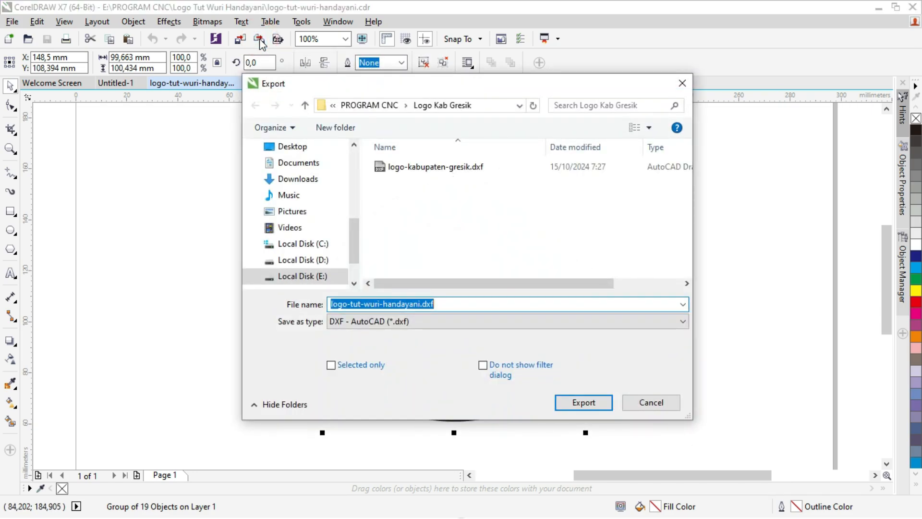
pyautogui.click(371, 107)
pyautogui.scroll(-5, 508, 237)
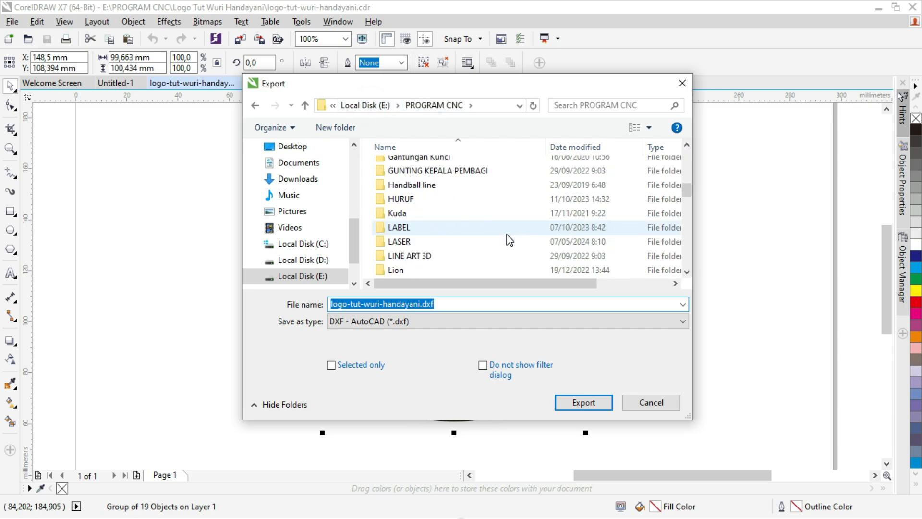
pyautogui.scroll(-7, 509, 236)
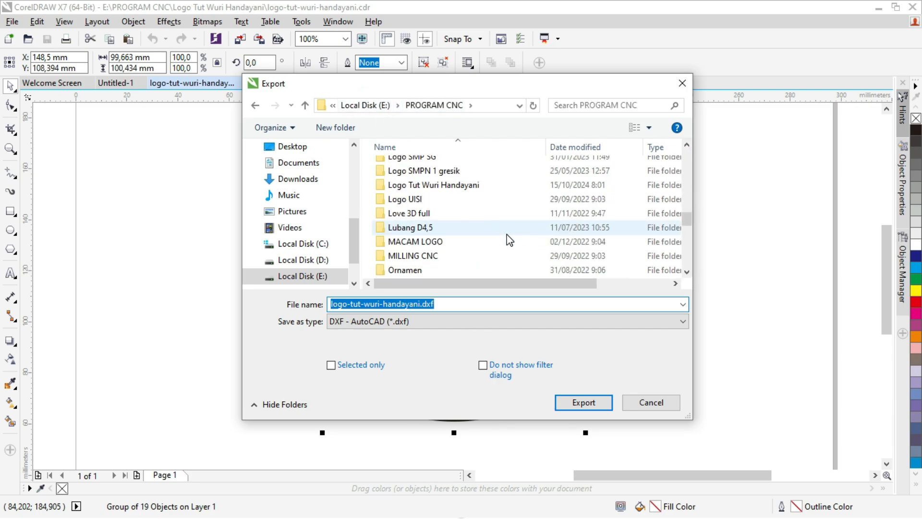
pyautogui.scroll(1, 510, 240)
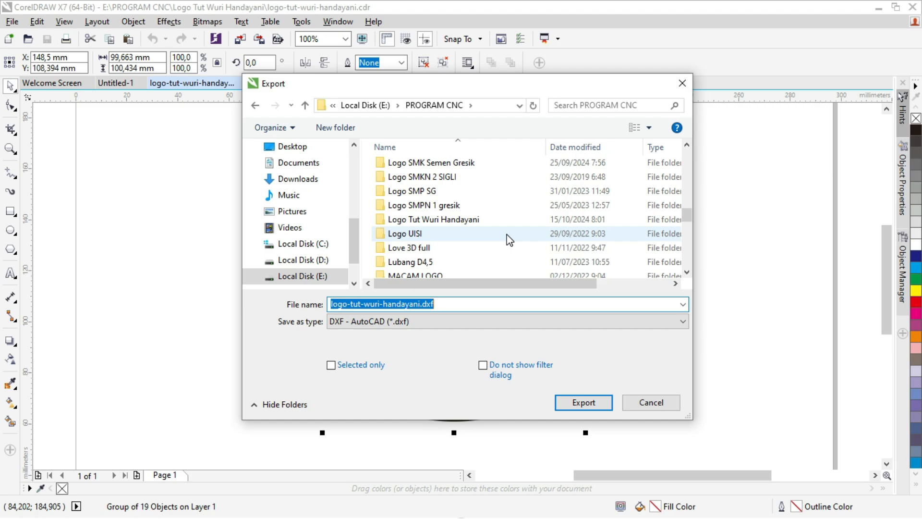
pyautogui.click(492, 221)
pyautogui.doubleClick(492, 220)
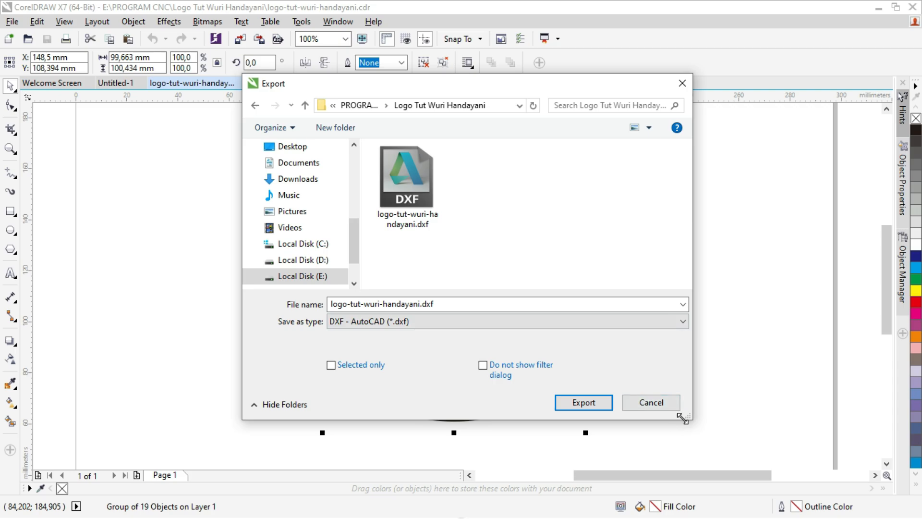
# Export over the existing logo-tut-wuri-handayani.dxf as AutoCAD 2008-2013 in millimetres, with text as curves
pyautogui.click(589, 405)
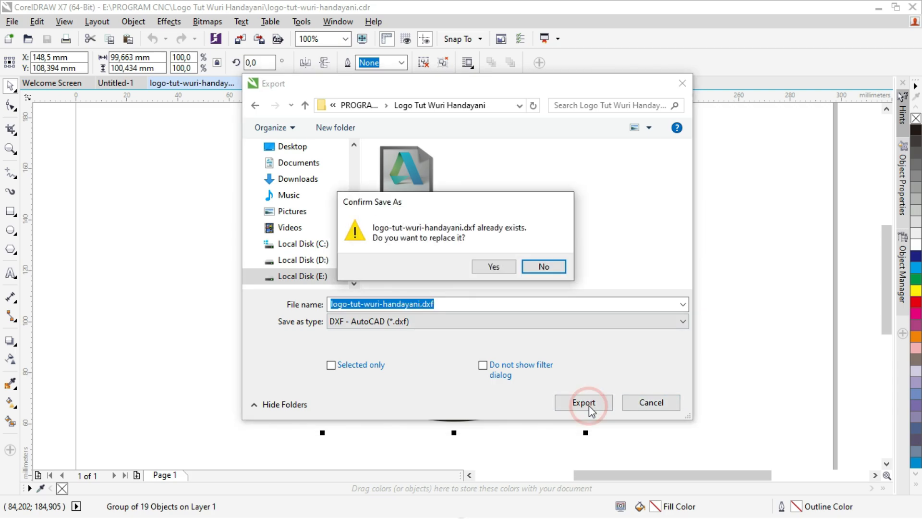
pyautogui.click(490, 268)
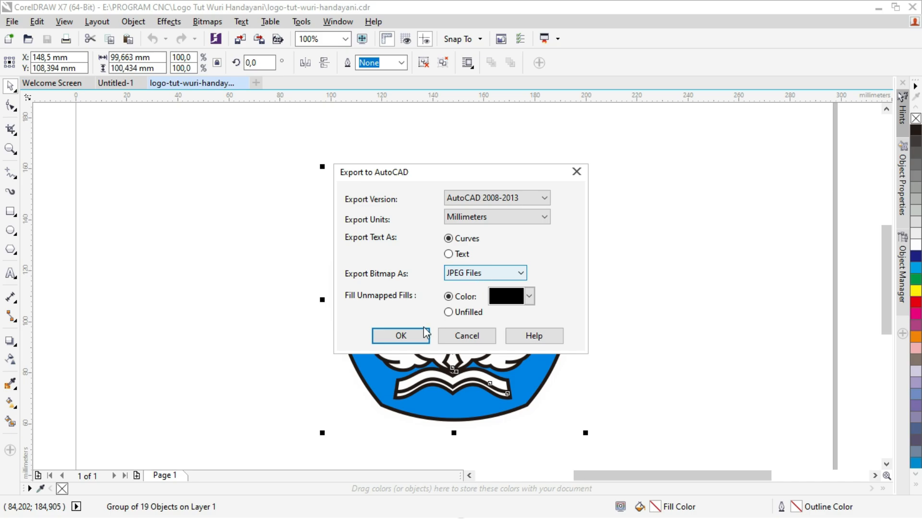
pyautogui.click(426, 332)
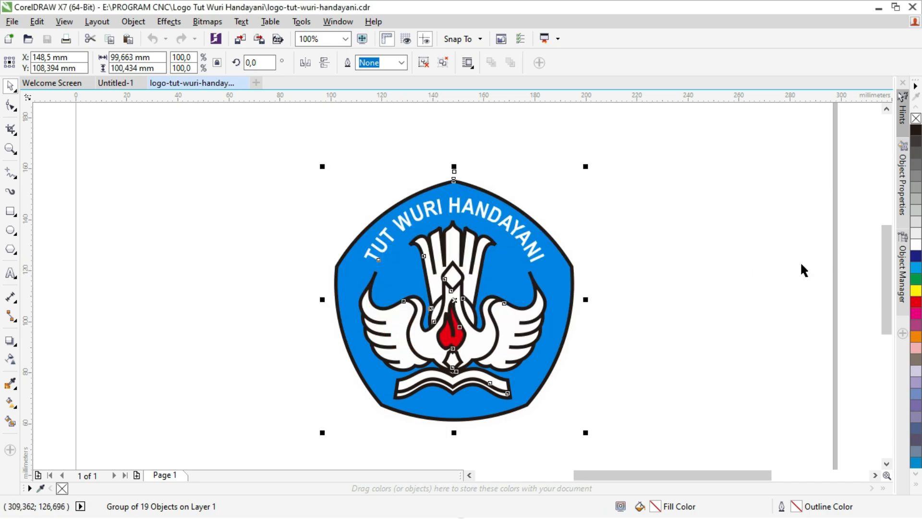
# Deselect the logo, close CorelDRAW, and minimise the Windows Photo Viewer and File Explorer windows
pyautogui.click(658, 292)
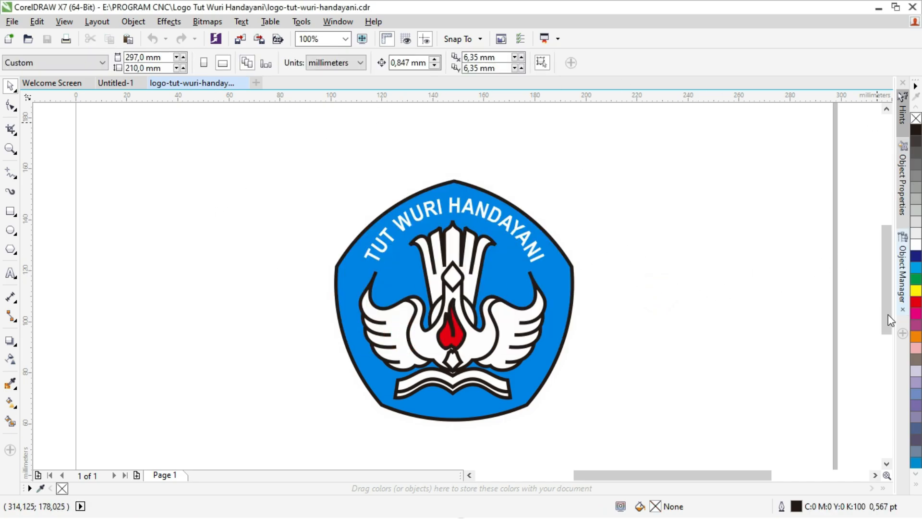
pyautogui.scroll(-3, 441, 262)
pyautogui.scroll(1, 414, 233)
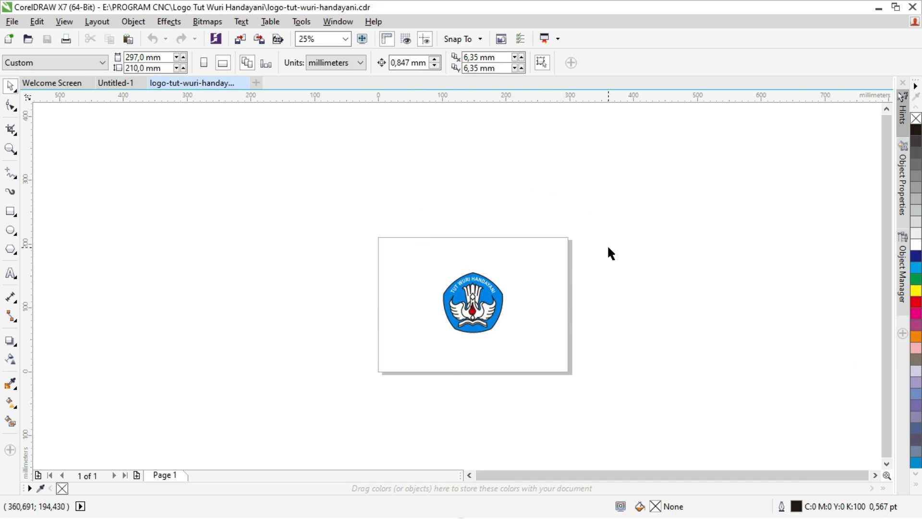
pyautogui.scroll(-1, 499, 272)
pyautogui.scroll(2, 533, 244)
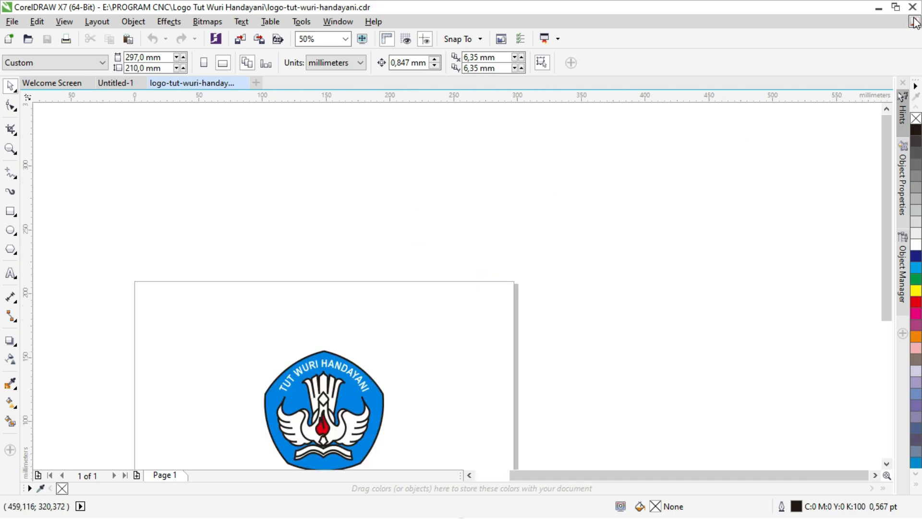
pyautogui.click(913, 7)
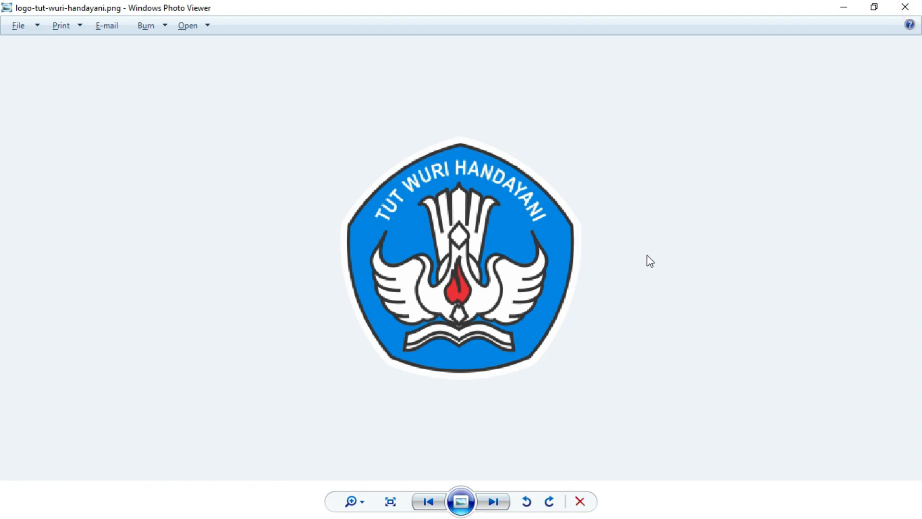
pyautogui.click(844, 7)
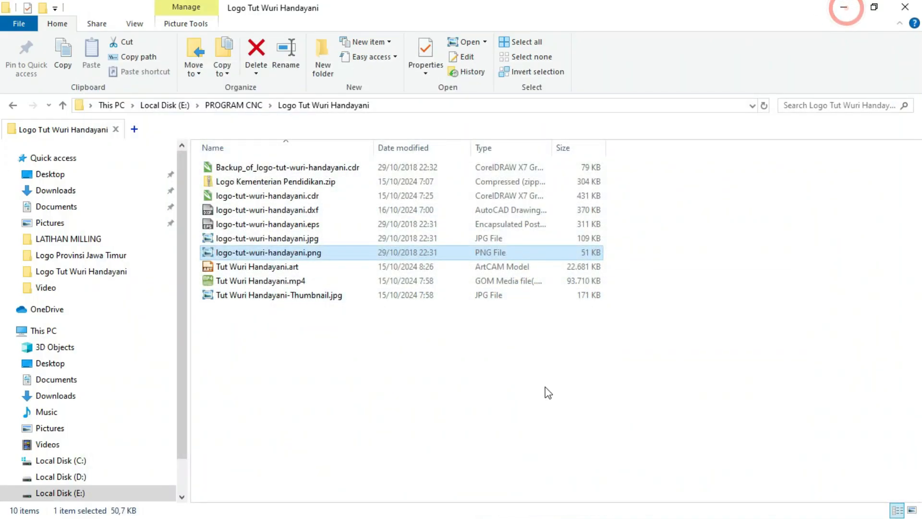
pyautogui.click(844, 6)
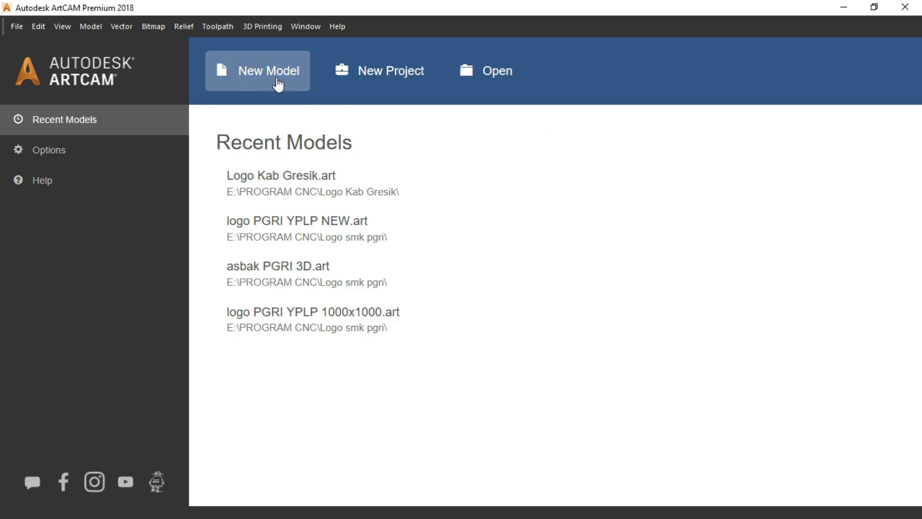
# Create a new ArtCAM model 110 mm wide and 110 mm high, in mm units with 2000 x 2000 points
pyautogui.click(277, 80)
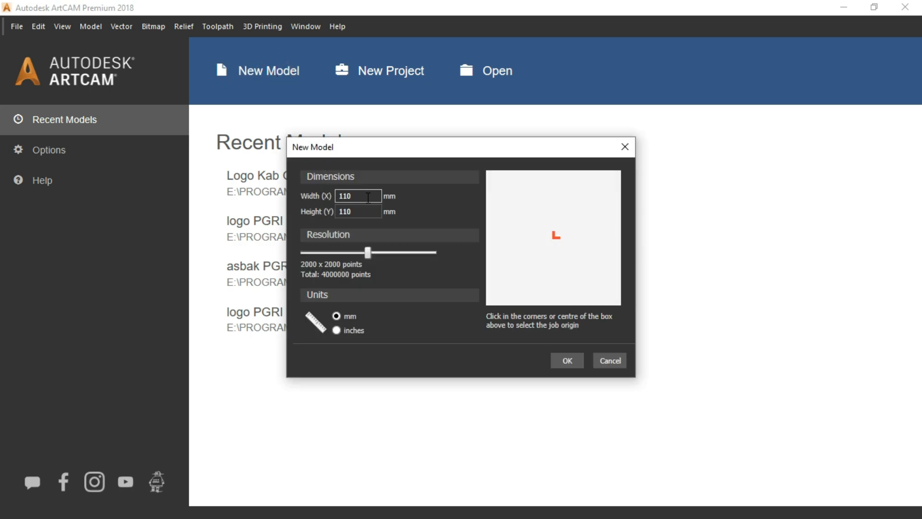
pyautogui.doubleClick(368, 196)
pyautogui.click(371, 211)
pyautogui.click(299, 217)
pyautogui.click(349, 315)
pyautogui.click(568, 361)
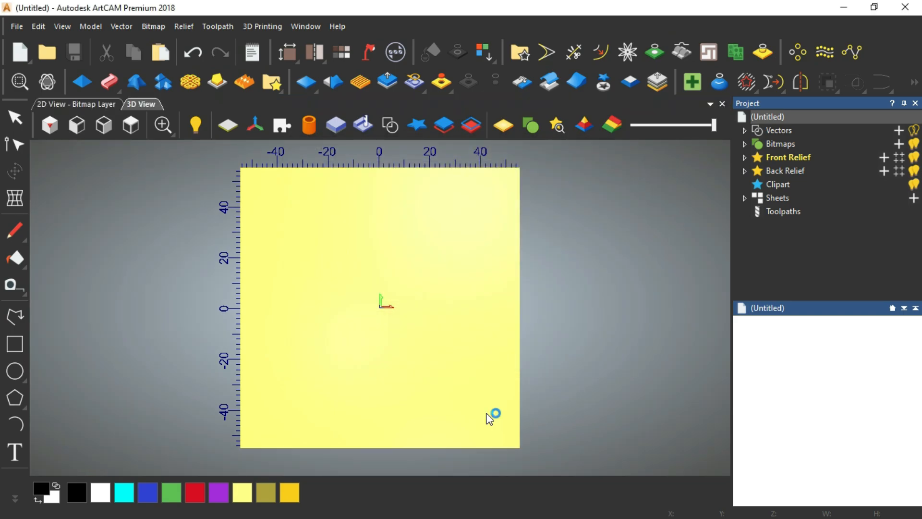
# Start a vector import in the 2D view and browse to the Logo Tut Wuri Handayani folder inside PROGRAM CNC
pyautogui.click(95, 105)
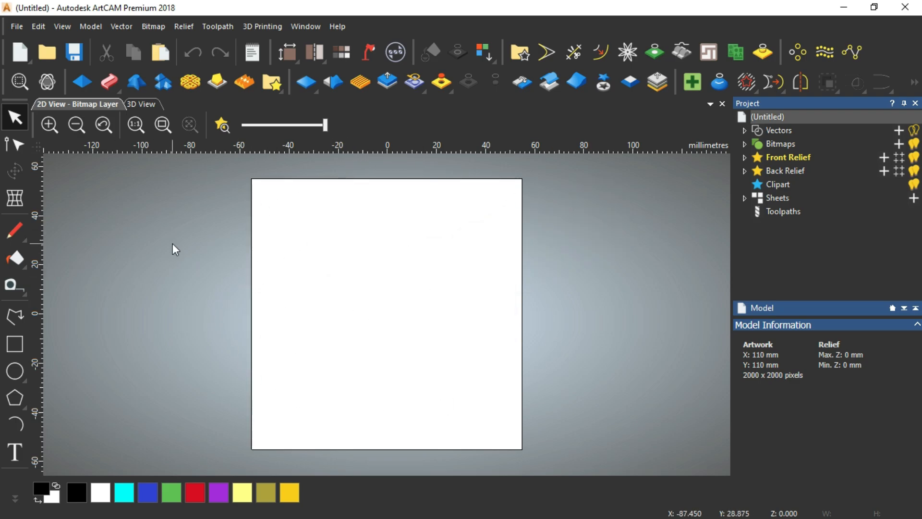
pyautogui.click(127, 30)
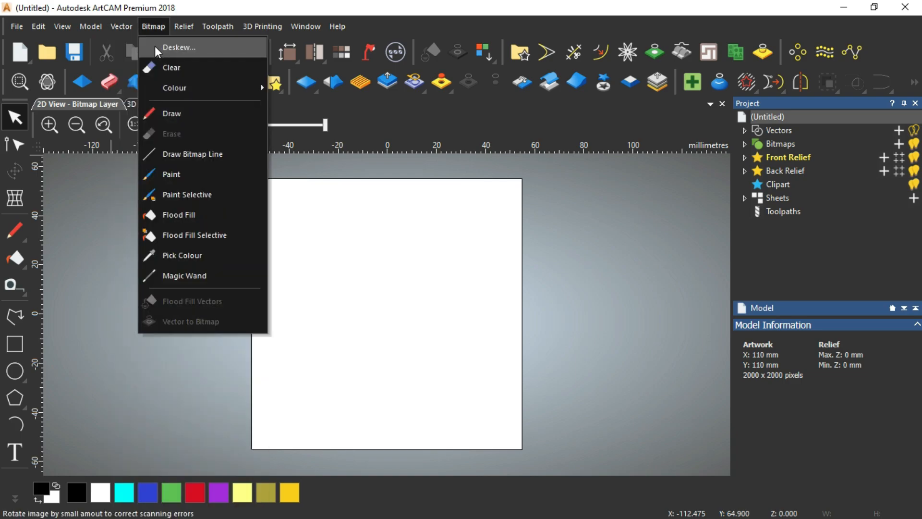
pyautogui.click(127, 46)
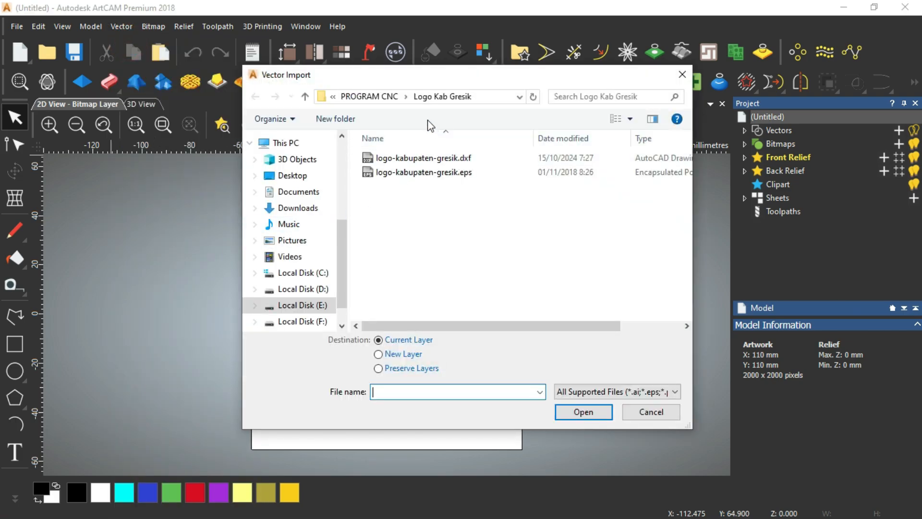
pyautogui.click(373, 97)
pyautogui.scroll(-2, 461, 288)
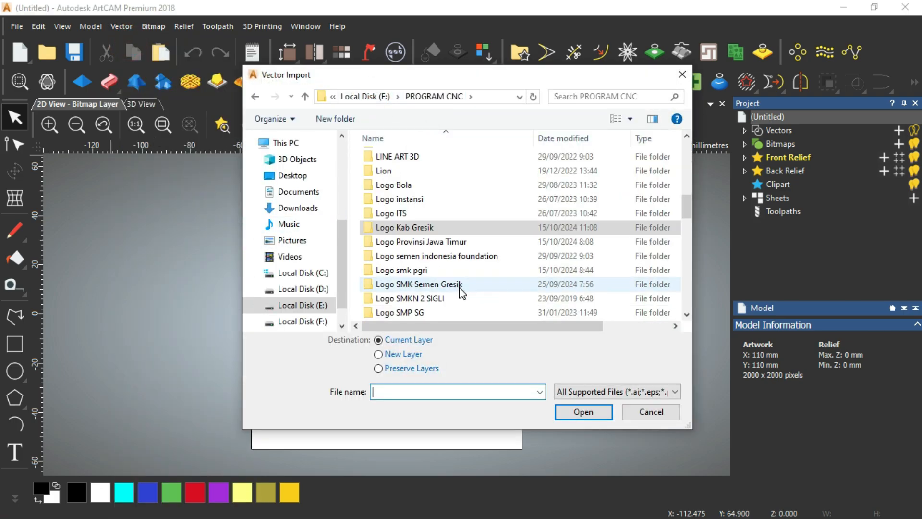
pyautogui.scroll(-1, 462, 291)
pyautogui.doubleClick(461, 298)
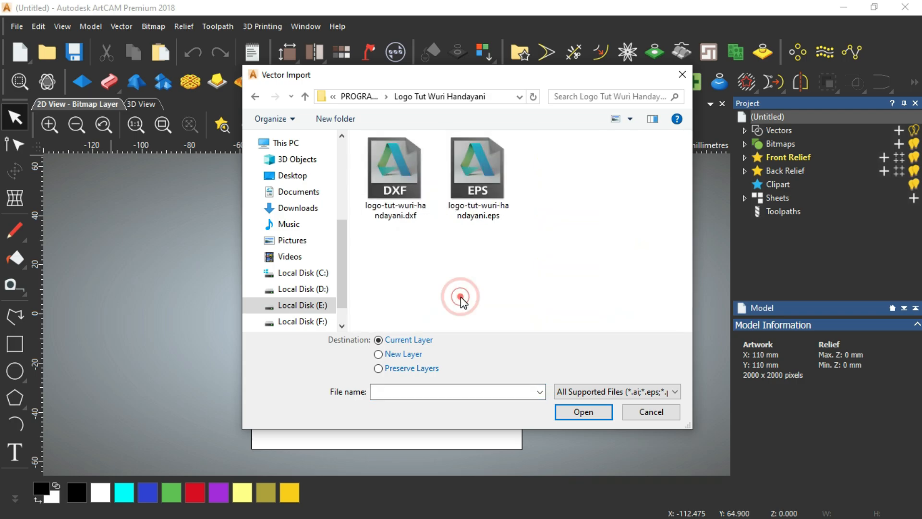
# Import logo-tut-wuri-handayani.dxf into the current layer in mm, centred in the model, with vectors rejoined at 0.01 mm tolerance
pyautogui.click(405, 185)
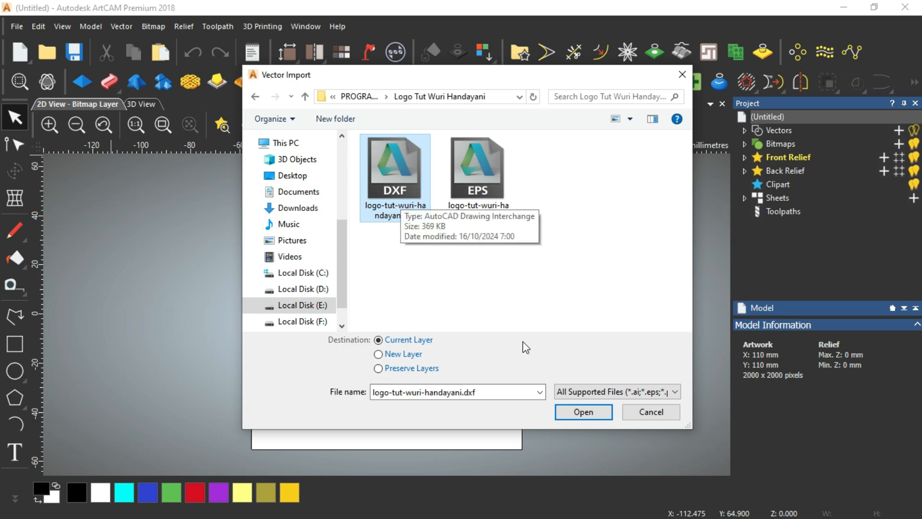
pyautogui.click(581, 412)
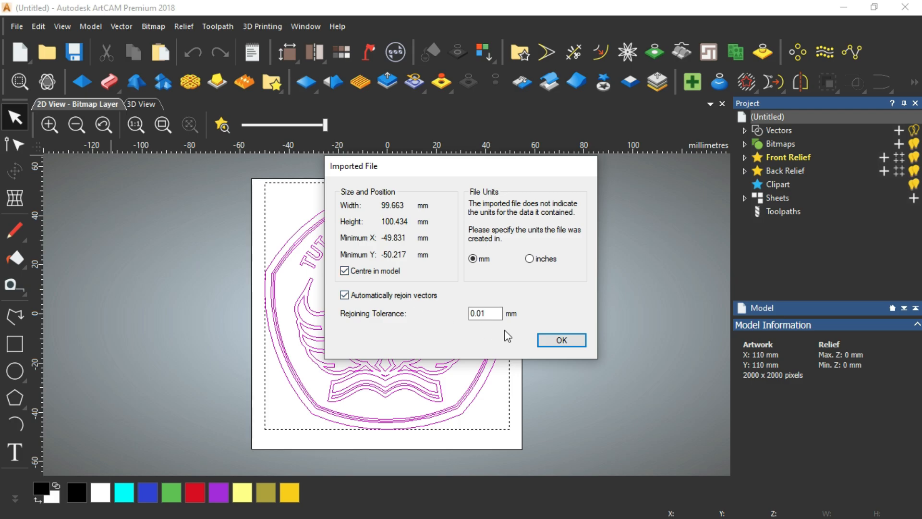
pyautogui.click(558, 342)
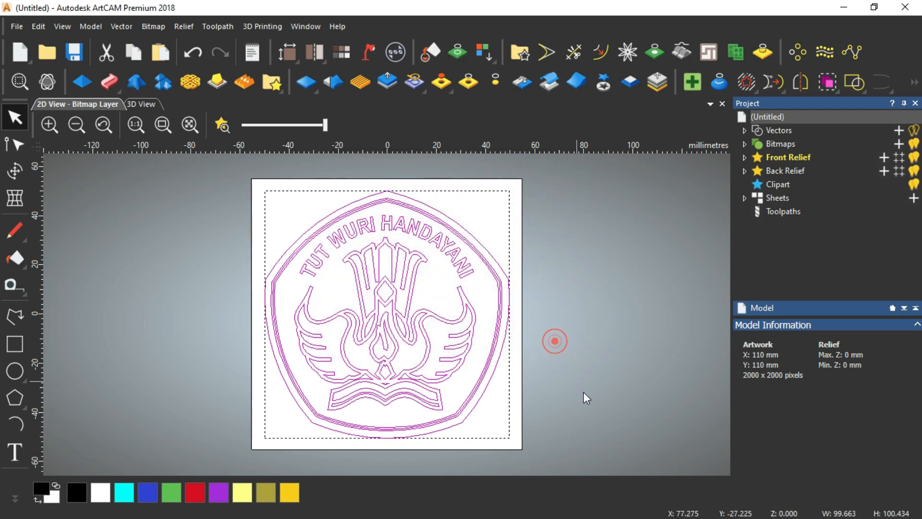
pyautogui.click(586, 396)
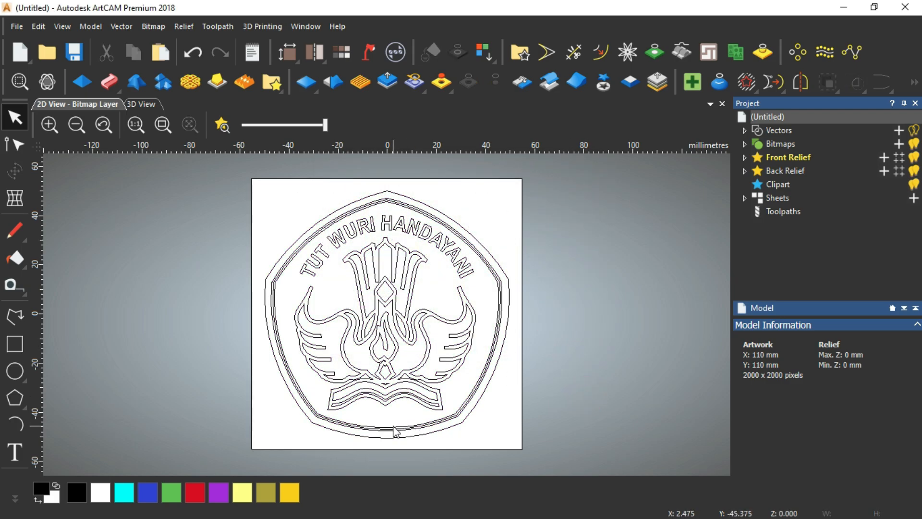
# Examine the imported logo outlines for flaws, especially around the flame, the small diamond below it, the wings and the book
pyautogui.scroll(3, 396, 426)
pyautogui.scroll(-4, 406, 426)
pyautogui.scroll(3, 406, 426)
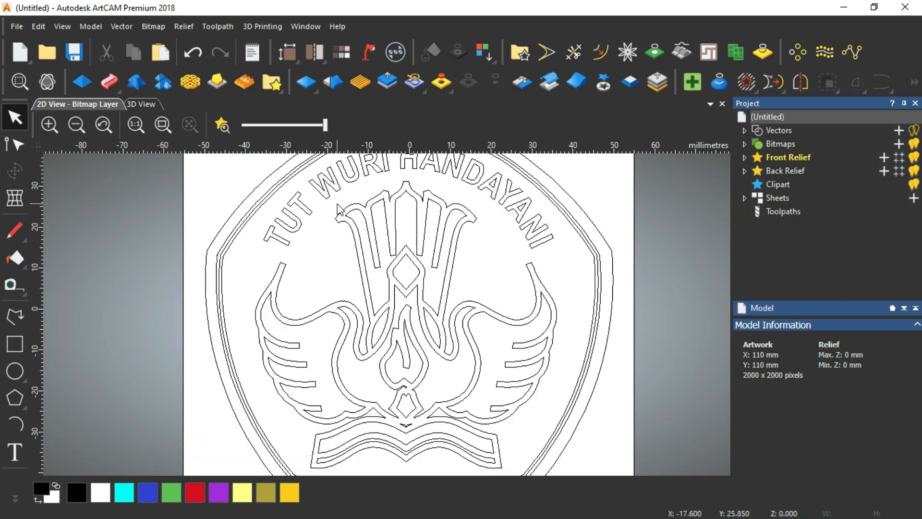
pyautogui.scroll(-3, 417, 276)
pyautogui.scroll(5, 407, 322)
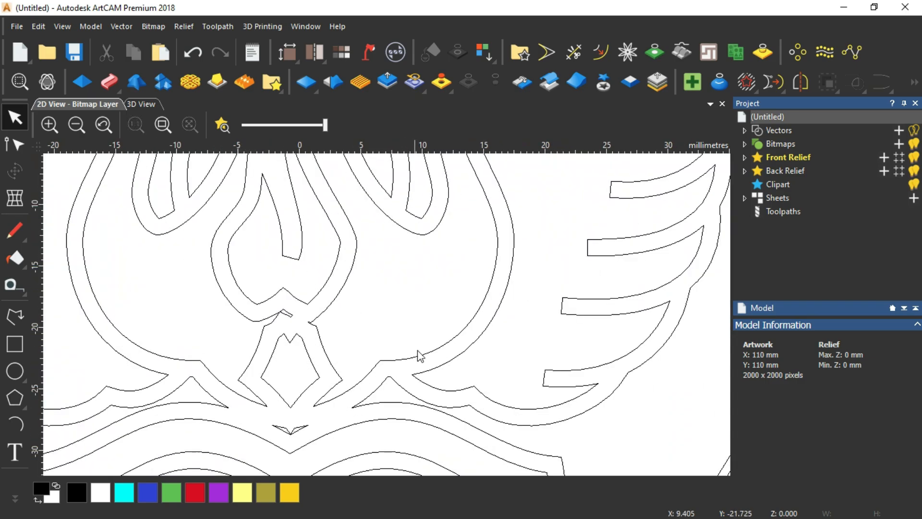
pyautogui.scroll(-2, 252, 351)
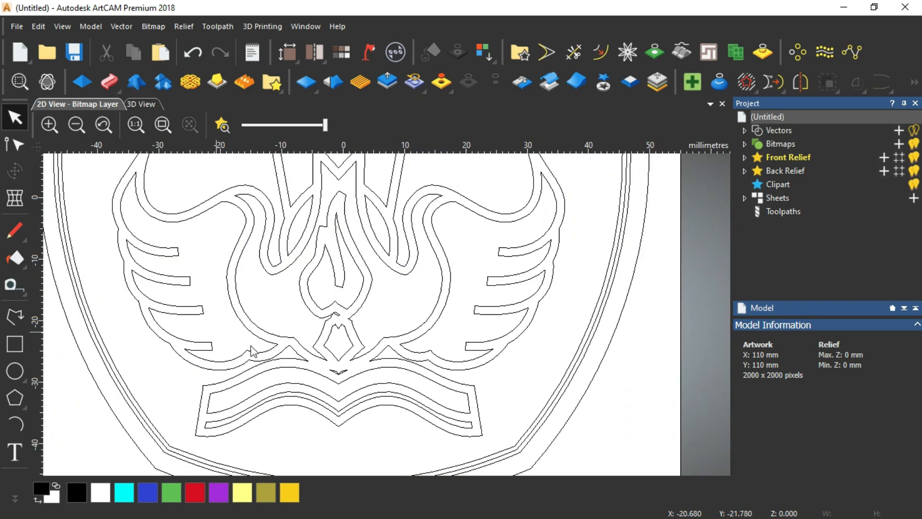
pyautogui.scroll(-4, 312, 309)
pyautogui.scroll(6, 436, 255)
pyautogui.scroll(-3, 450, 315)
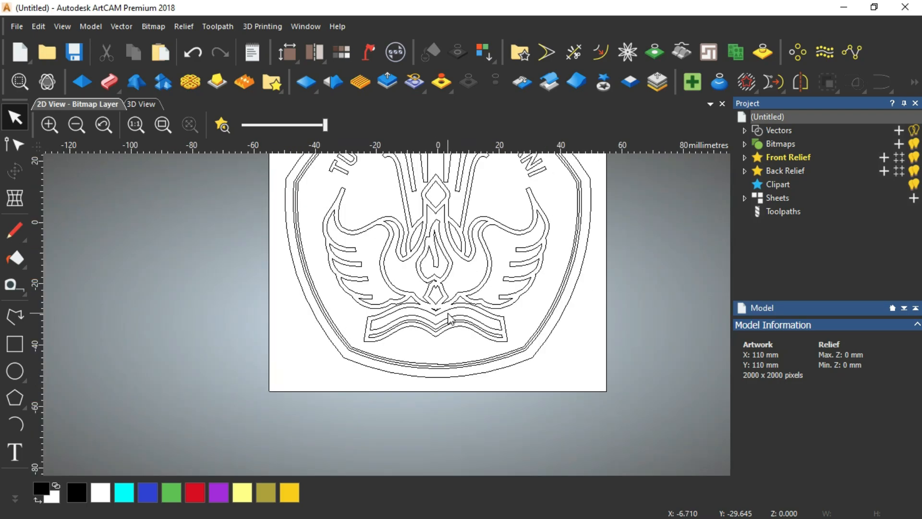
pyautogui.scroll(3, 452, 258)
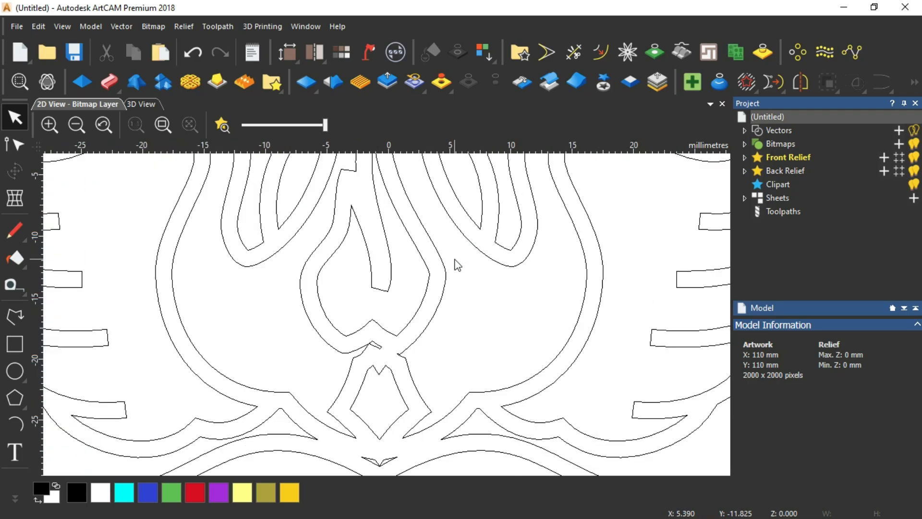
pyautogui.click(379, 345)
pyautogui.click(381, 347)
pyautogui.scroll(-2, 433, 313)
pyautogui.scroll(-3, 564, 350)
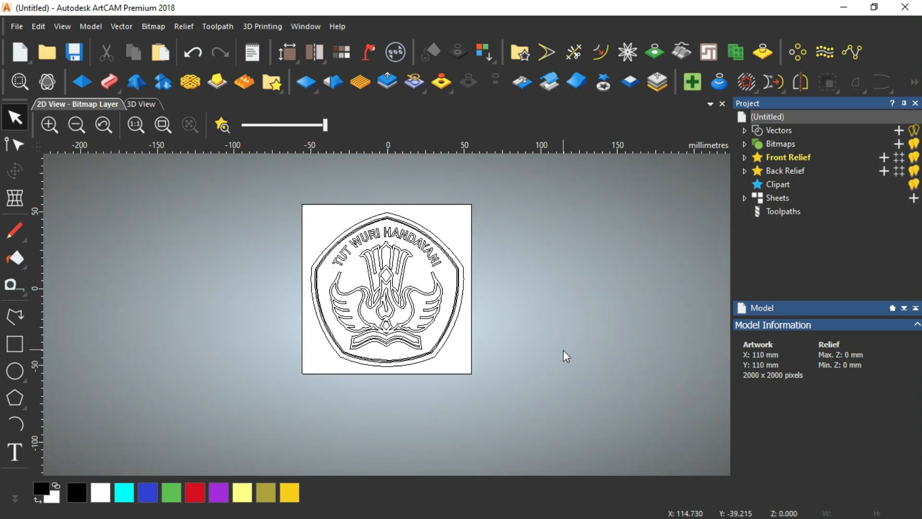
pyautogui.scroll(2, 414, 255)
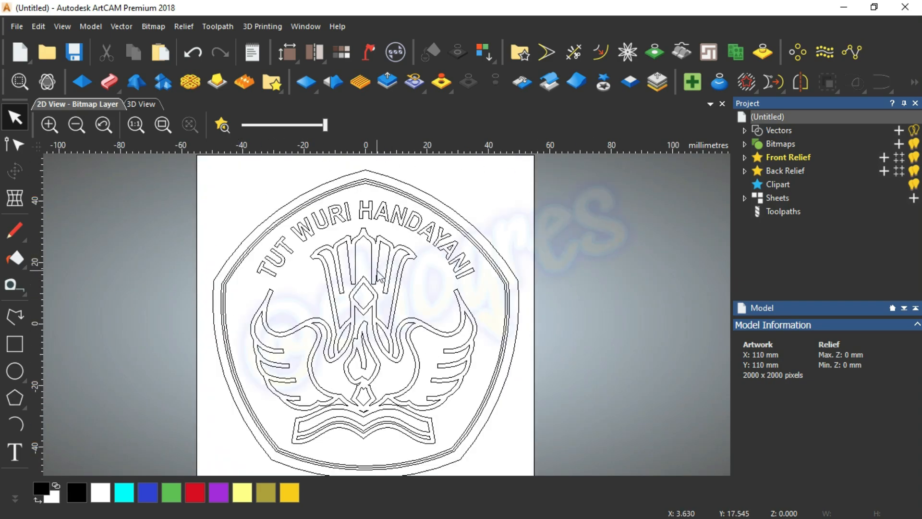
pyautogui.scroll(-2, 407, 263)
pyautogui.scroll(2, 405, 293)
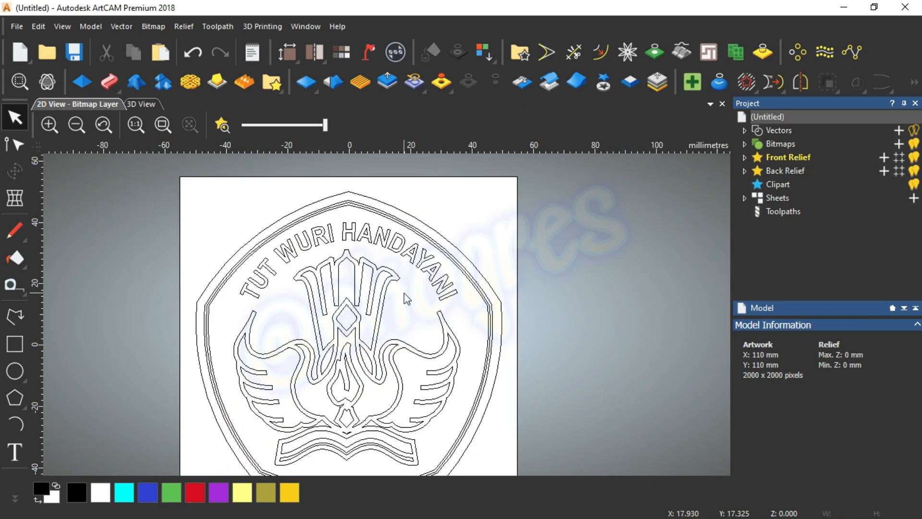
pyautogui.scroll(-3, 477, 262)
pyautogui.scroll(2, 395, 324)
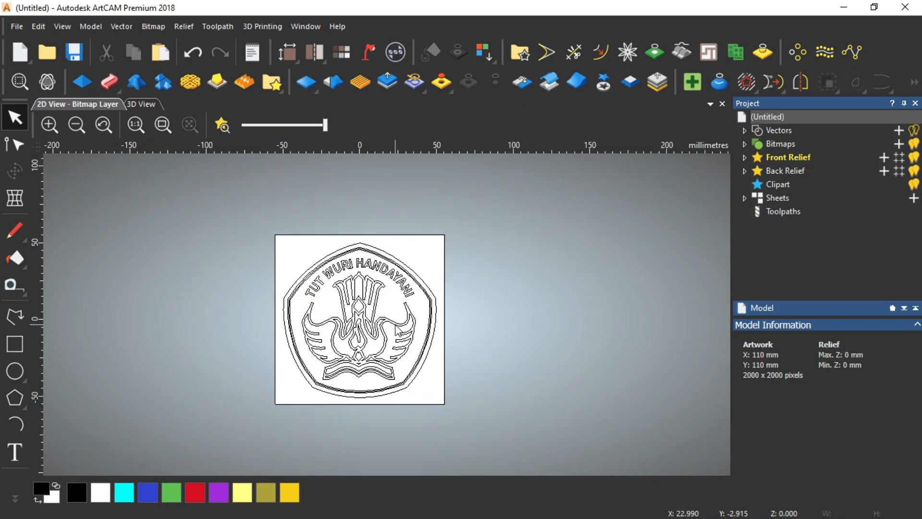
pyautogui.scroll(2, 301, 331)
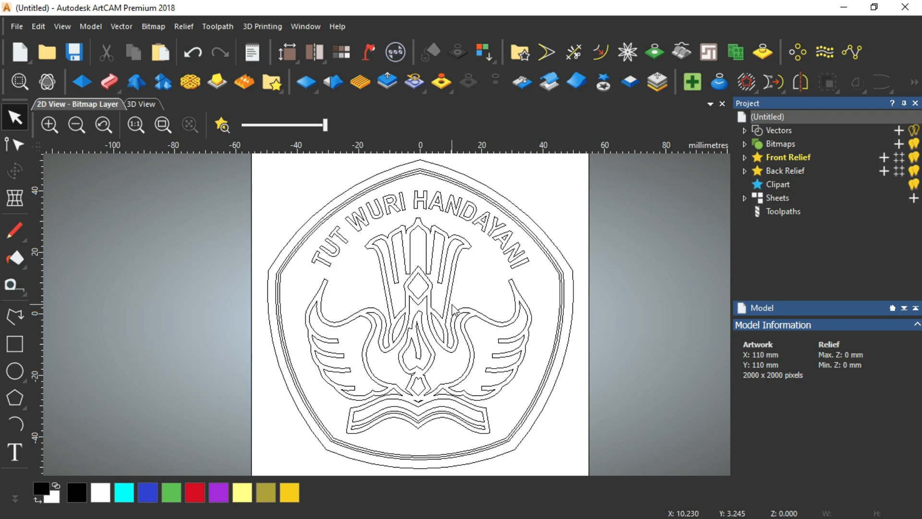
# Switch to the 3D view and show the whole model with its logo vectors from the isometric angle
pyautogui.click(140, 104)
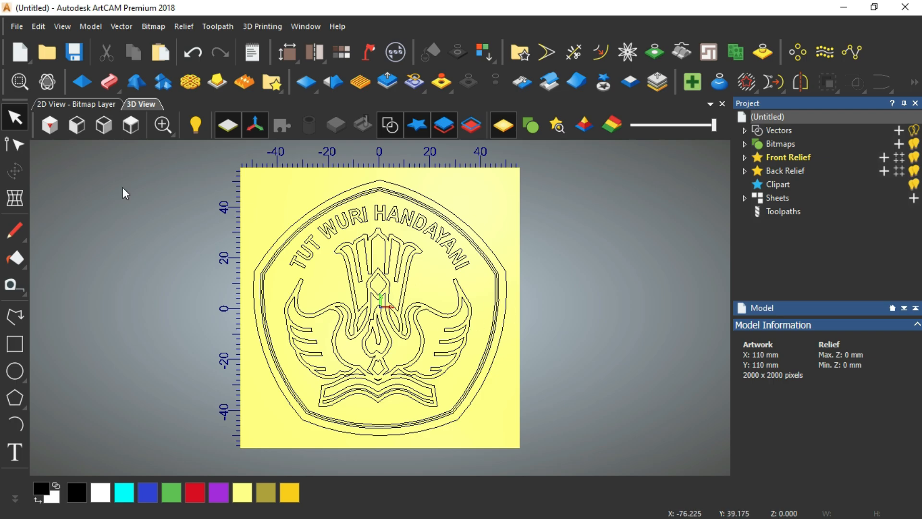
pyautogui.click(51, 127)
pyautogui.scroll(2, 341, 311)
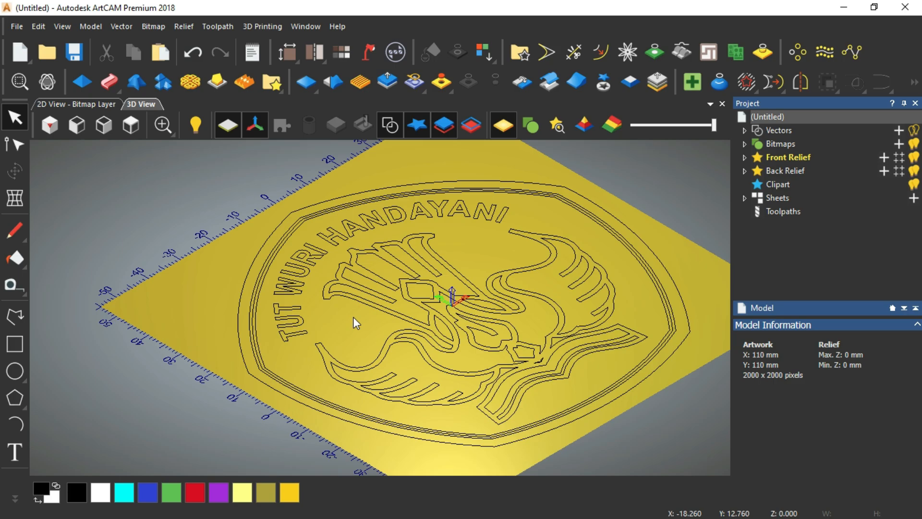
pyautogui.scroll(-2, 333, 317)
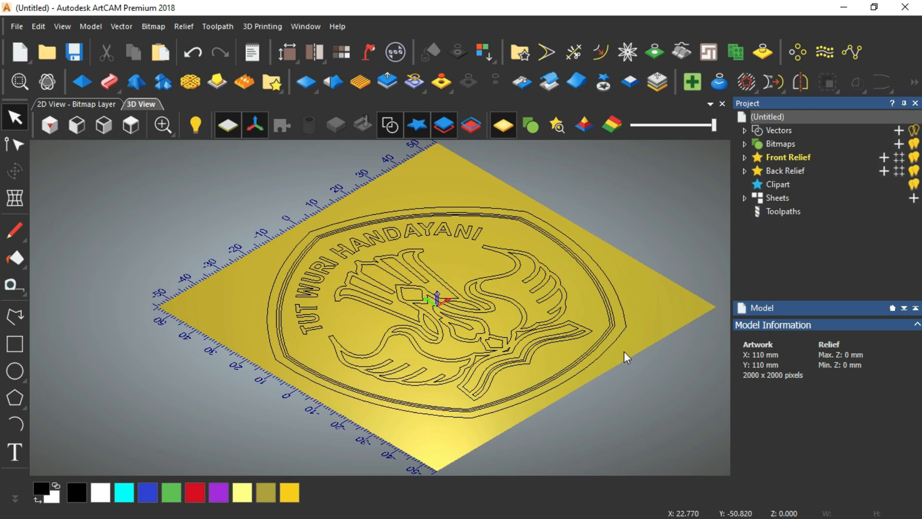
# Open the Shape Editor on the logo's outermost border, choose a Round profile and hide the vectors
pyautogui.click(269, 340)
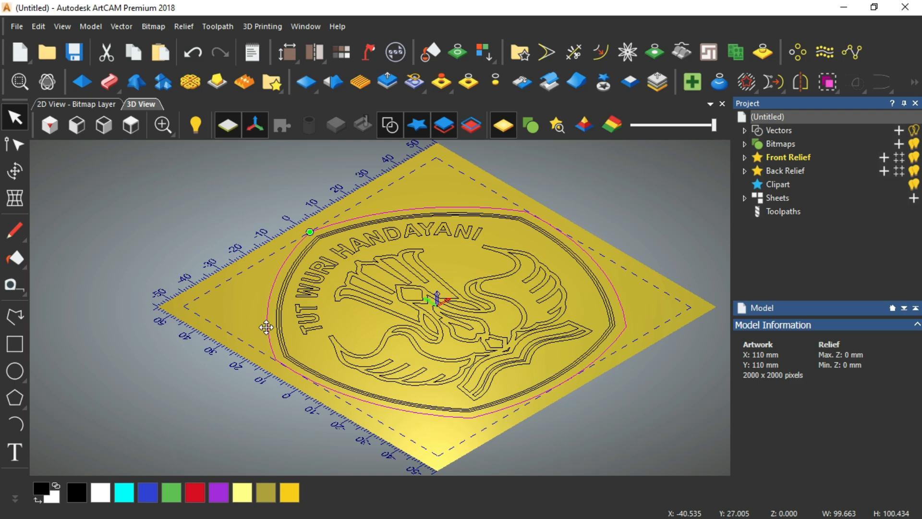
pyautogui.click(82, 82)
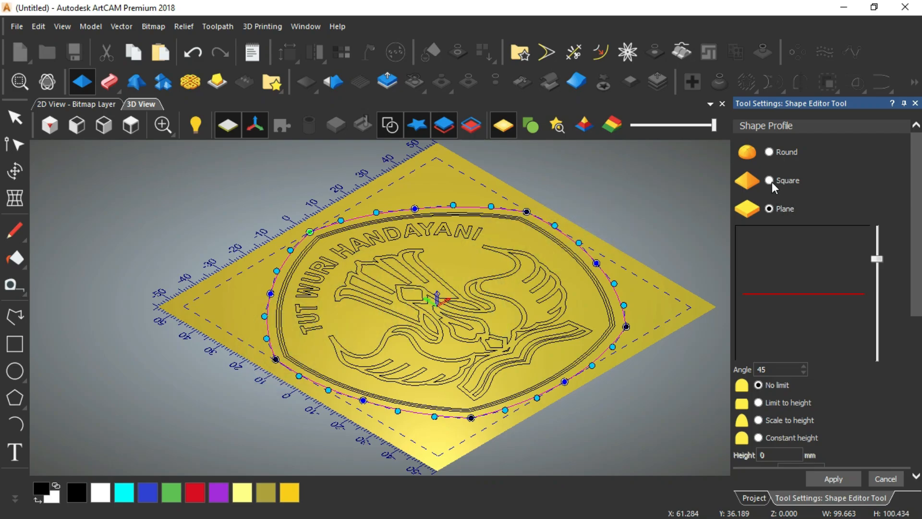
pyautogui.click(770, 152)
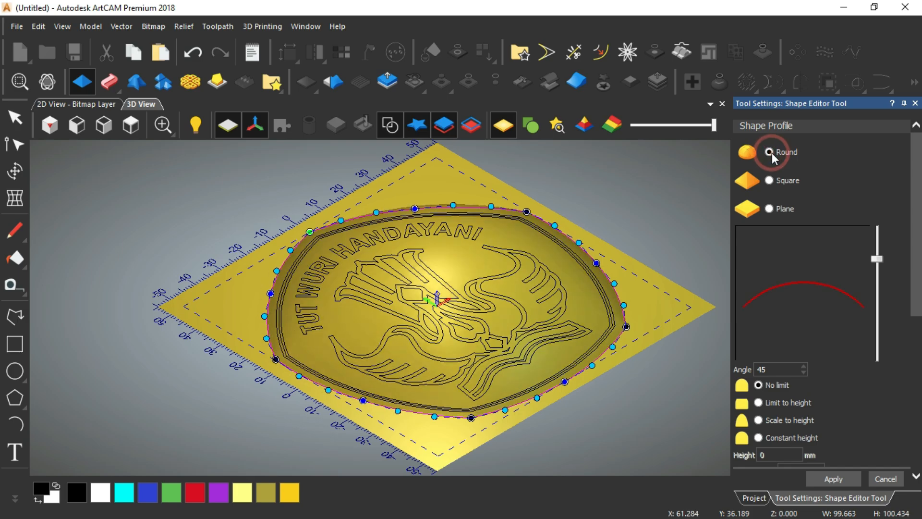
pyautogui.click(392, 127)
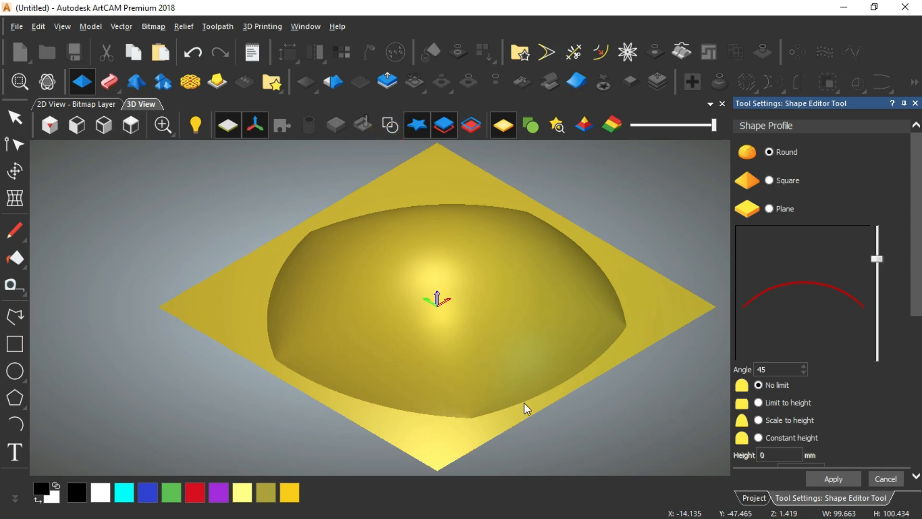
pyautogui.moveTo(524, 402)
pyautogui.mouseDown()
pyautogui.moveTo(529, 412)
pyautogui.moveTo(527, 303)
pyautogui.moveTo(546, 327)
pyautogui.moveTo(538, 387)
pyautogui.moveTo(509, 385)
pyautogui.moveTo(528, 404)
pyautogui.mouseUp()
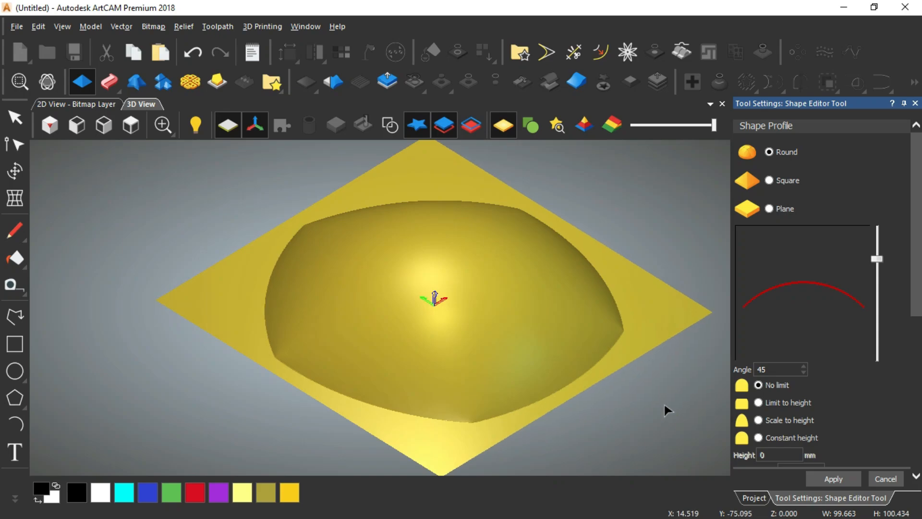
# Set the border dome's angle to 10 and its start height to 0.2 mm
pyautogui.doubleClick(769, 368)
pyautogui.doubleClick(774, 369)
pyautogui.write('10')
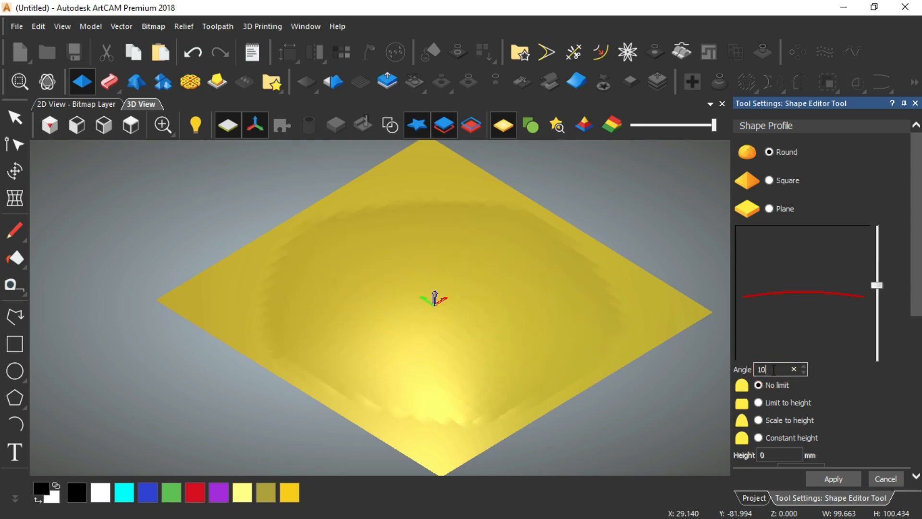
pyautogui.scroll(-5, 915, 309)
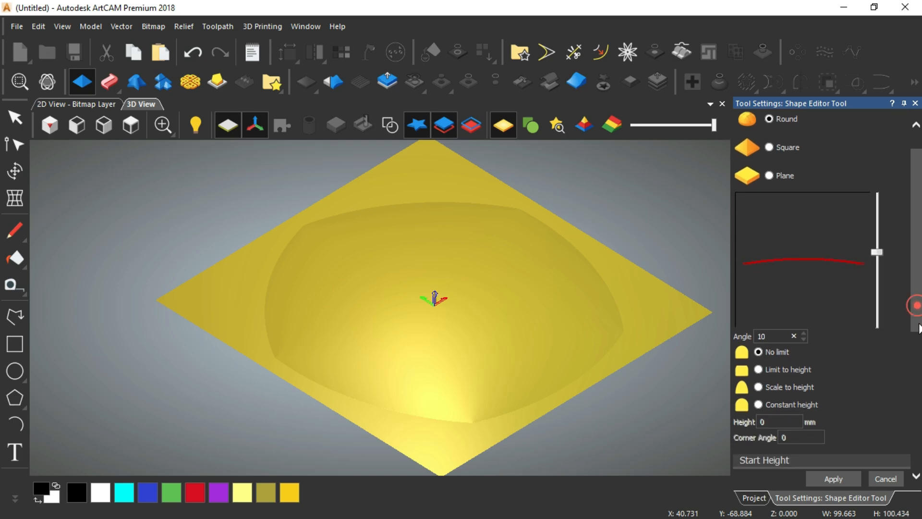
pyautogui.moveTo(921, 370); pyautogui.dragTo(921, 373)
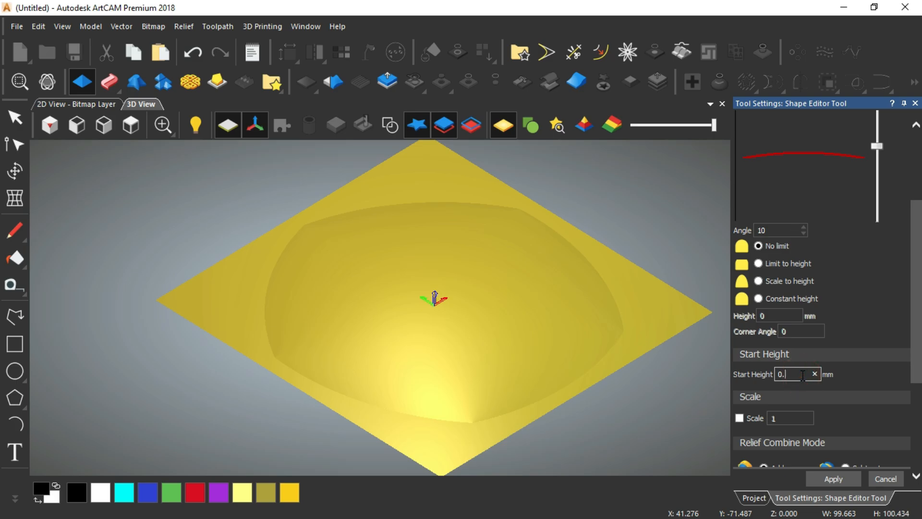
pyautogui.write('2')
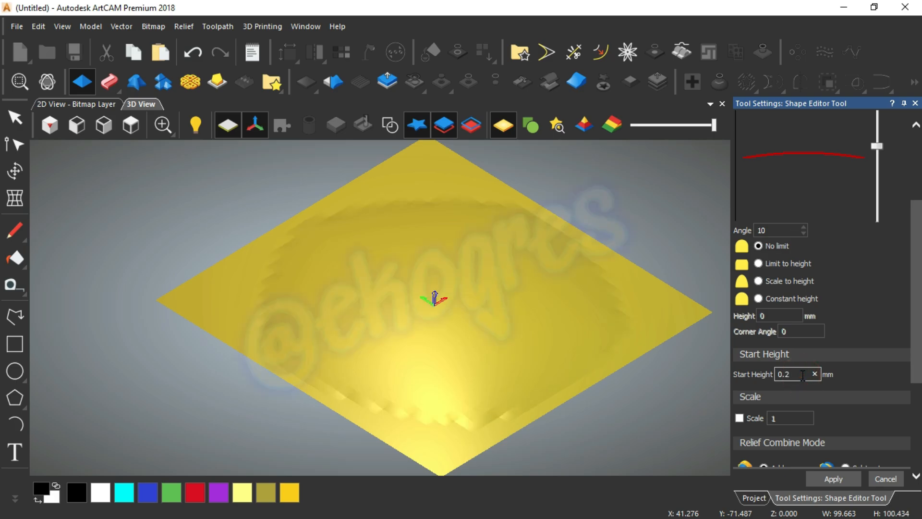
# Examine the raised edge of the domed border relief and its curvature in side view
pyautogui.scroll(2, 491, 426)
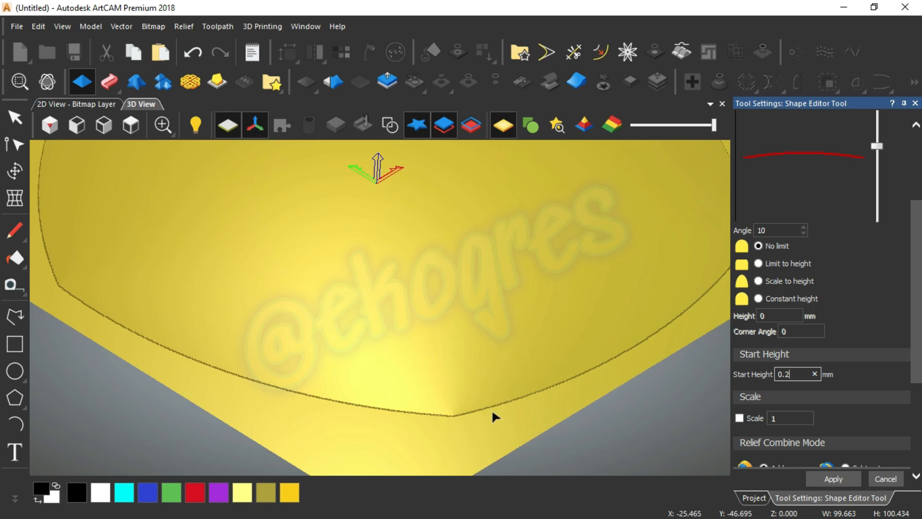
pyautogui.scroll(2, 492, 406)
pyautogui.scroll(-5, 494, 405)
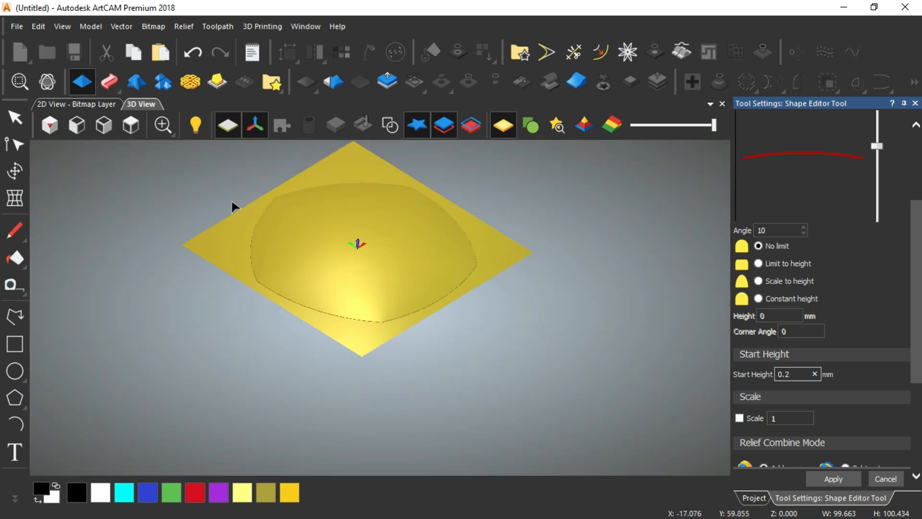
pyautogui.scroll(2, 232, 198)
pyautogui.moveTo(402, 335); pyautogui.dragTo(504, 294)
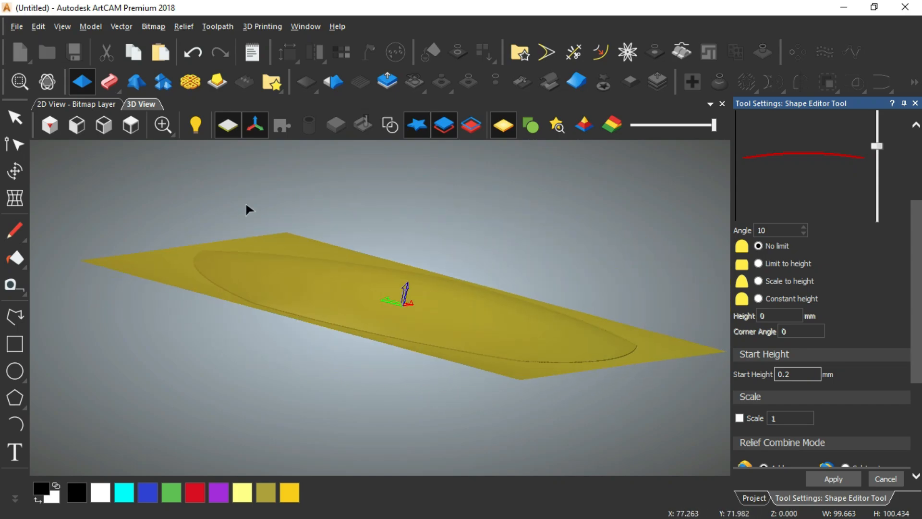
pyautogui.click(81, 121)
pyautogui.scroll(3, 381, 310)
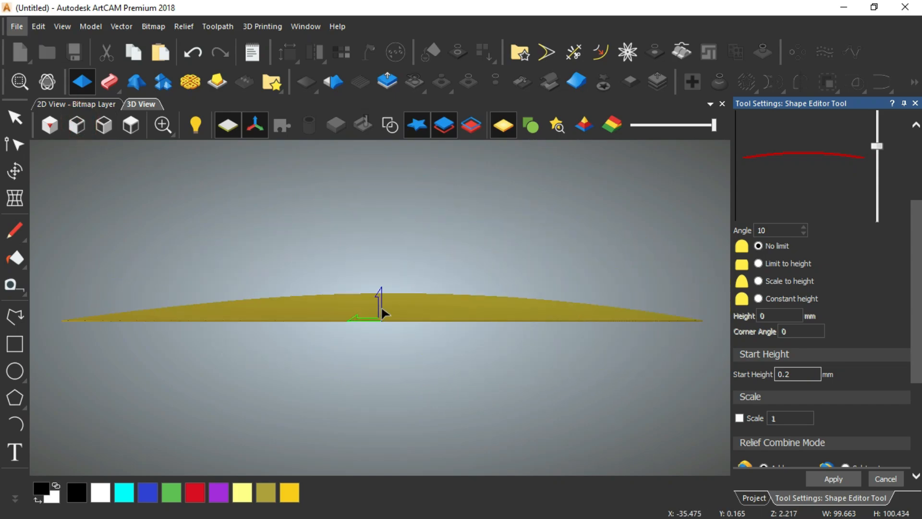
# Try an angle of 8 for the Round shape and check the dome from an oblique side angle
pyautogui.doubleClick(773, 230)
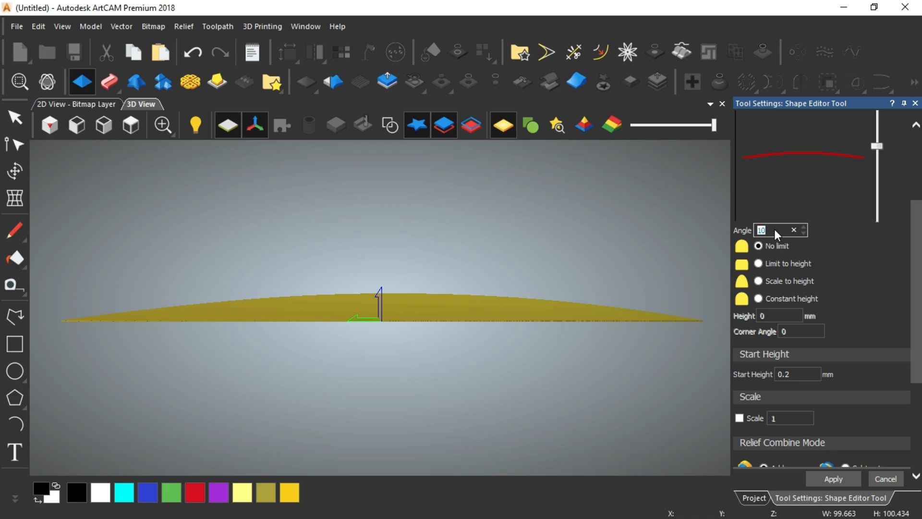
pyautogui.click(757, 227)
pyautogui.moveTo(766, 229); pyautogui.dragTo(756, 232)
pyautogui.write('8')
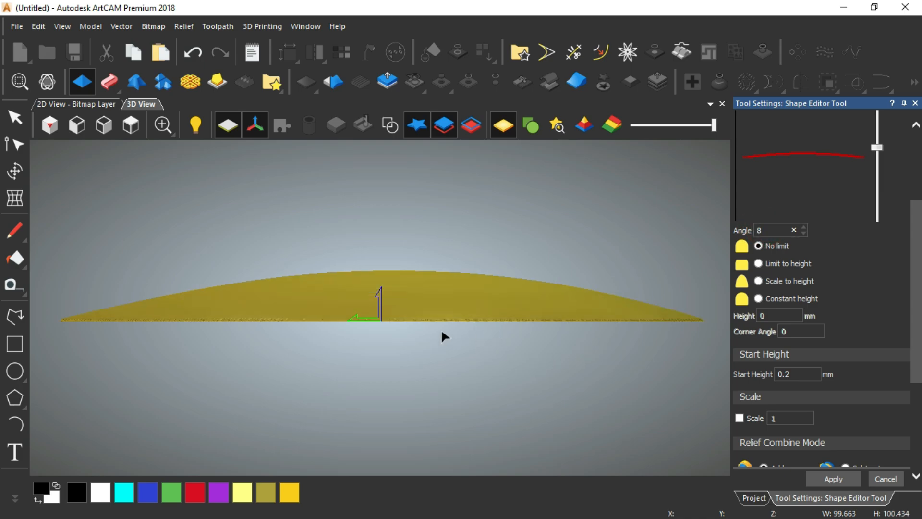
pyautogui.scroll(-3, 441, 332)
pyautogui.moveTo(399, 290); pyautogui.dragTo(445, 315)
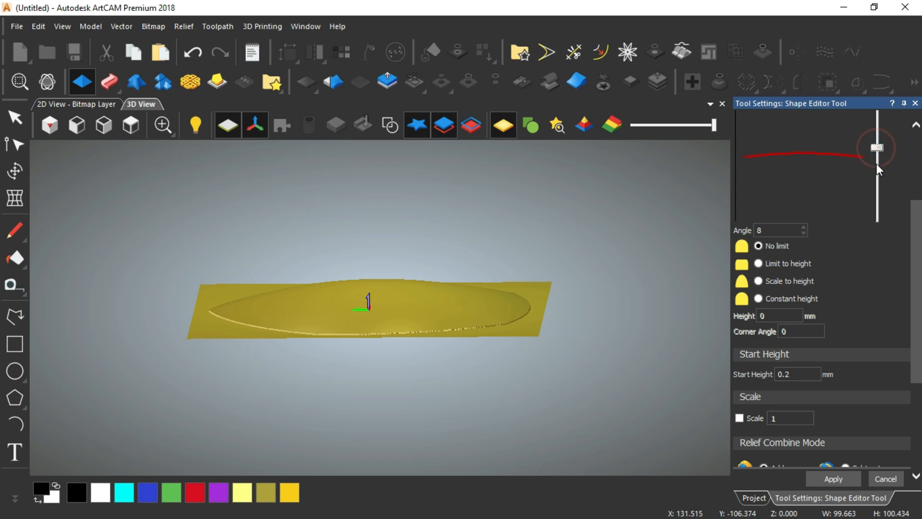
# Try a negative profile angle of -6 and check the relief's curvature in side view
pyautogui.moveTo(878, 149); pyautogui.dragTo(875, 153)
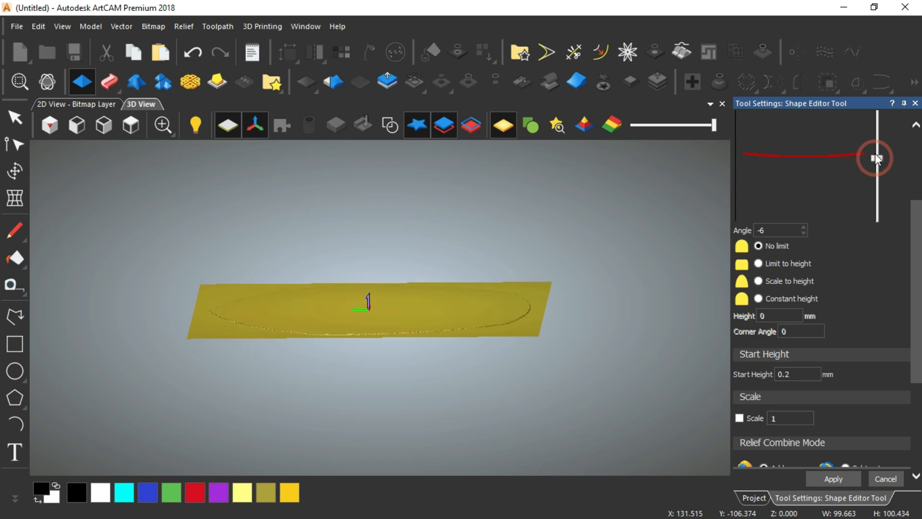
pyautogui.scroll(2, 313, 350)
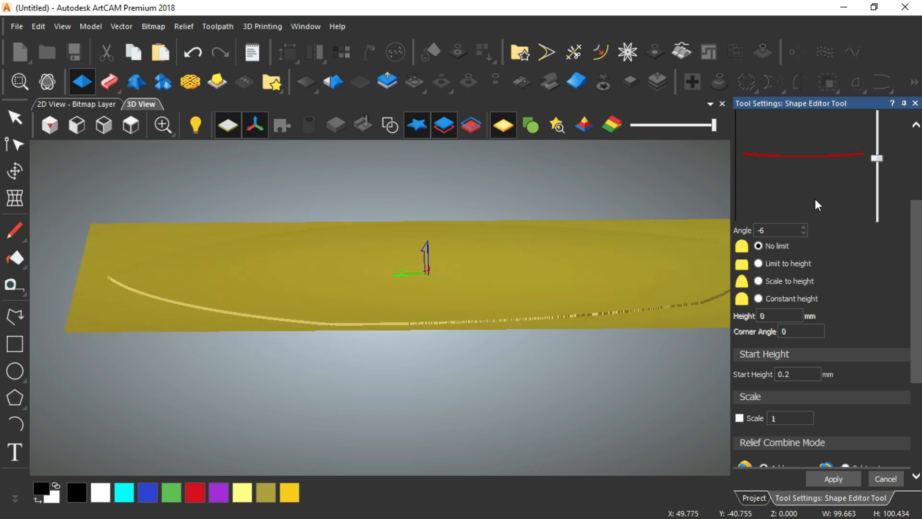
pyautogui.rightClick(401, 201)
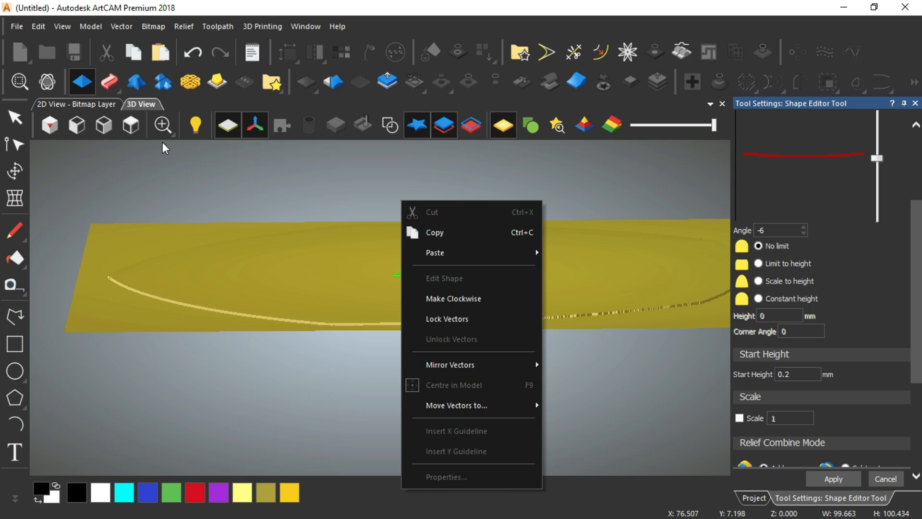
pyautogui.click(80, 129)
pyautogui.scroll(3, 377, 317)
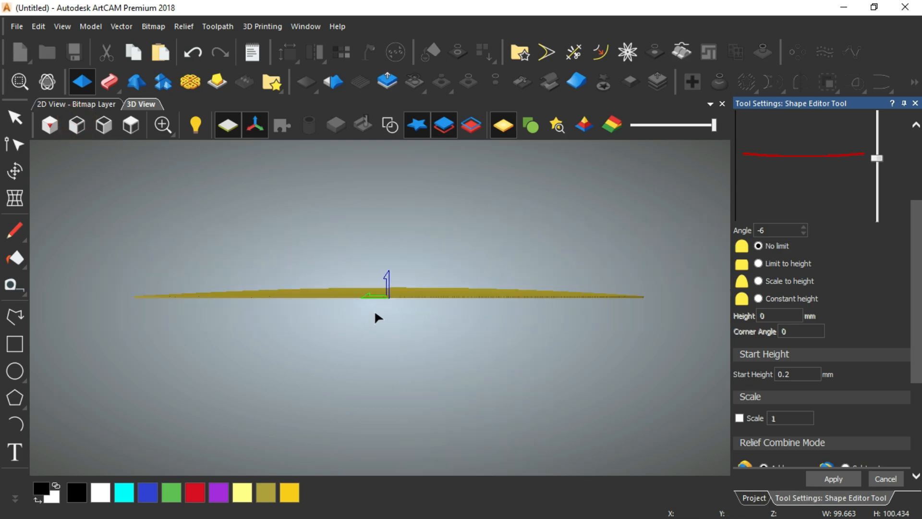
# Set the shape angle to 0, deselect the border vector and return to the isometric view
pyautogui.moveTo(877, 162)
pyautogui.mouseDown()
pyautogui.moveTo(879, 143)
pyautogui.moveTo(880, 174)
pyautogui.moveTo(880, 157)
pyautogui.mouseUp()
pyautogui.click(779, 226)
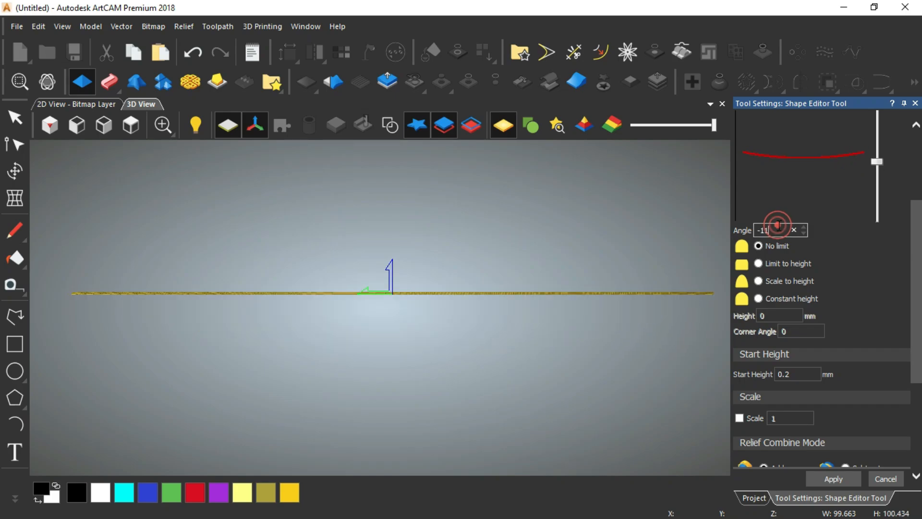
pyautogui.click(778, 225)
pyautogui.doubleClick(769, 230)
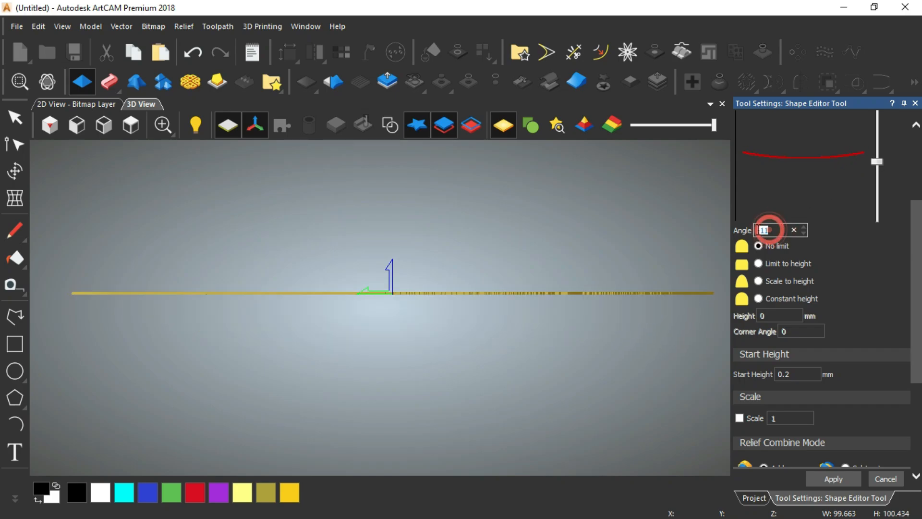
pyautogui.write('0')
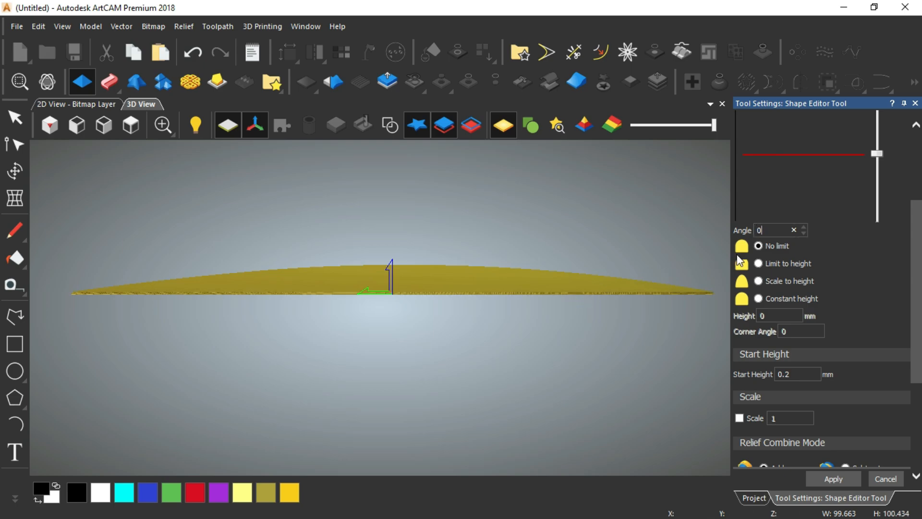
pyautogui.click(510, 326)
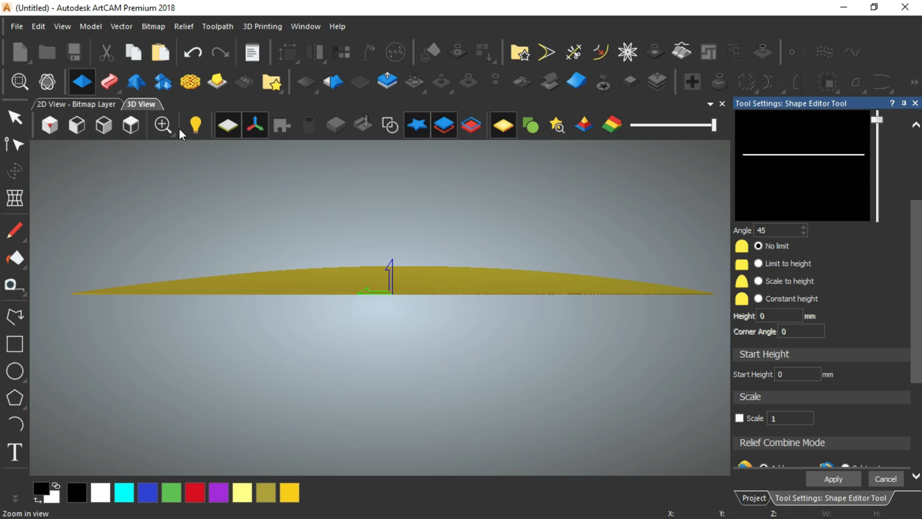
pyautogui.click(50, 125)
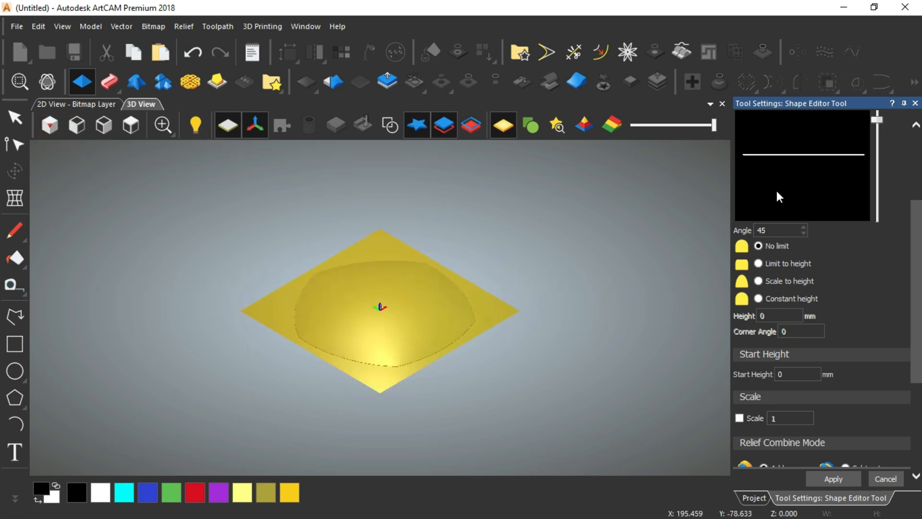
# Give the outer border shape a Round profile with a start height of 0.2 mm and an angle of 8
pyautogui.scroll(4, 908, 257)
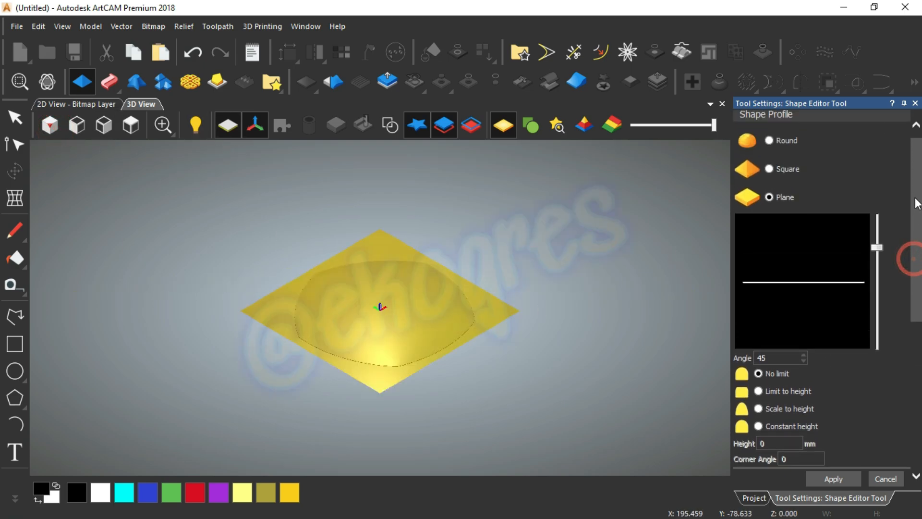
pyautogui.click(769, 140)
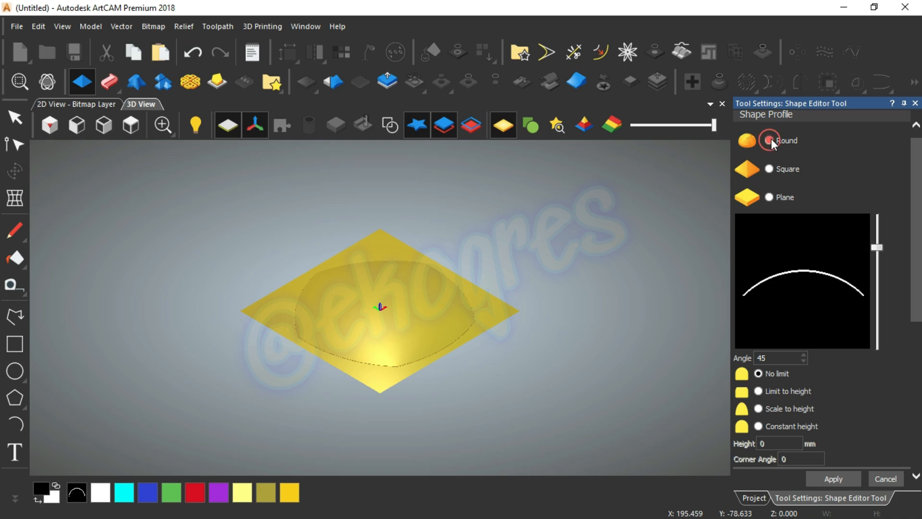
pyautogui.click(791, 361)
pyautogui.click(814, 323)
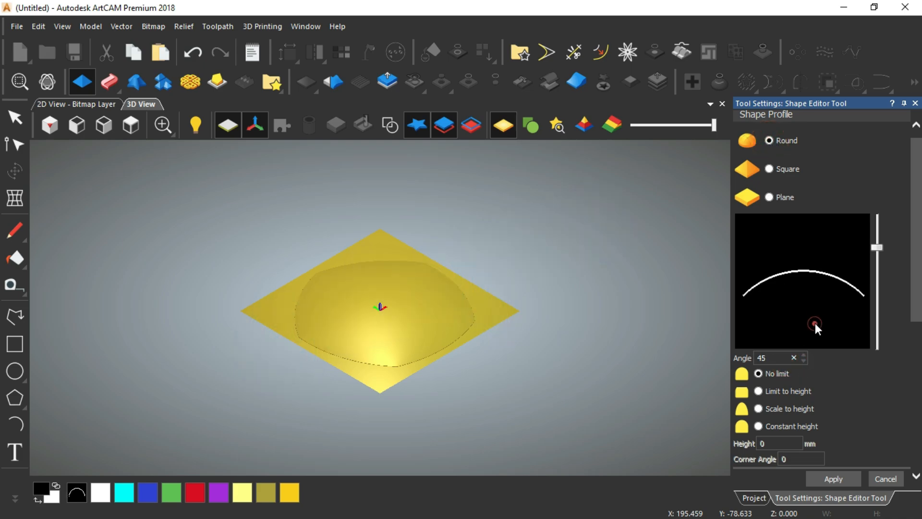
pyautogui.scroll(-3, 830, 308)
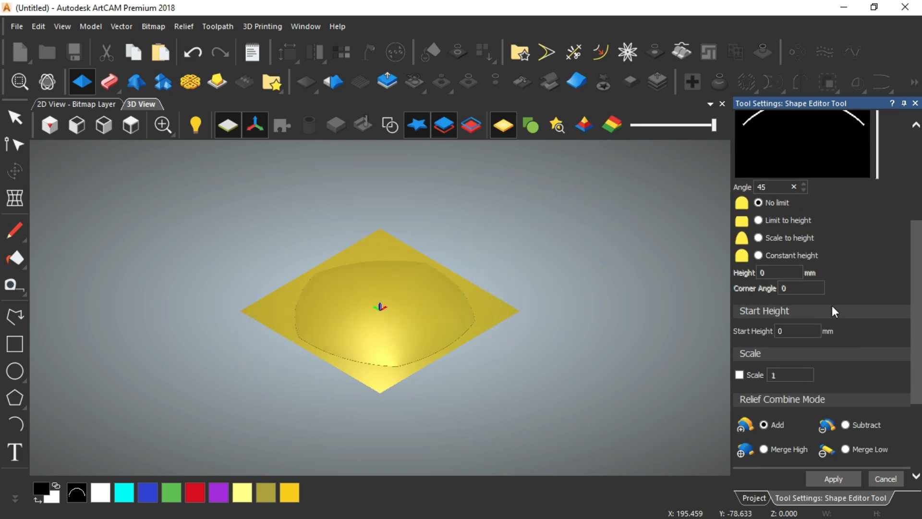
pyautogui.click(795, 335)
pyautogui.write('.2')
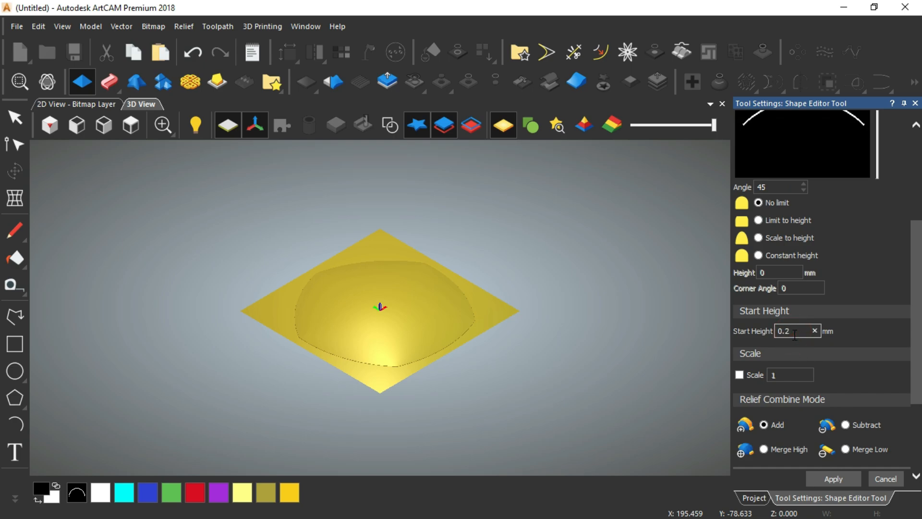
pyautogui.click(782, 186)
pyautogui.write('8')
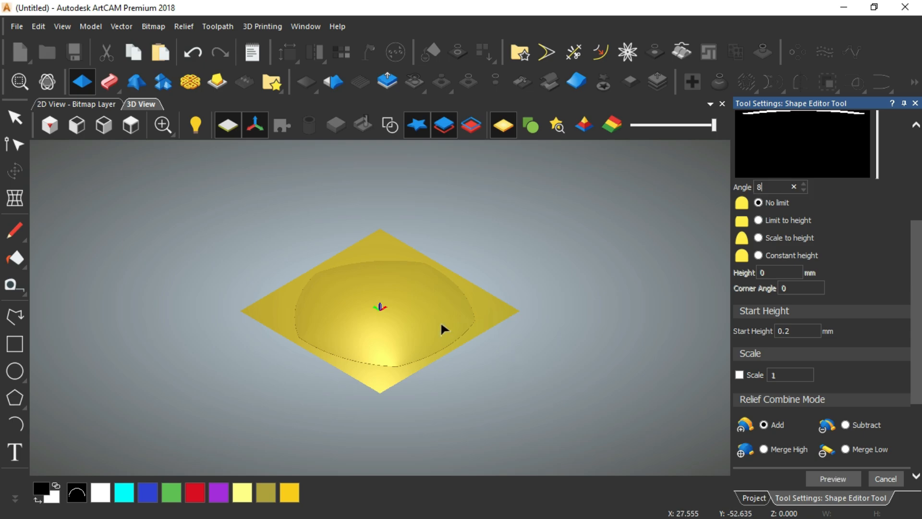
# Check the dome's curvature in side view and close the Shape Editor
pyautogui.scroll(1, 388, 313)
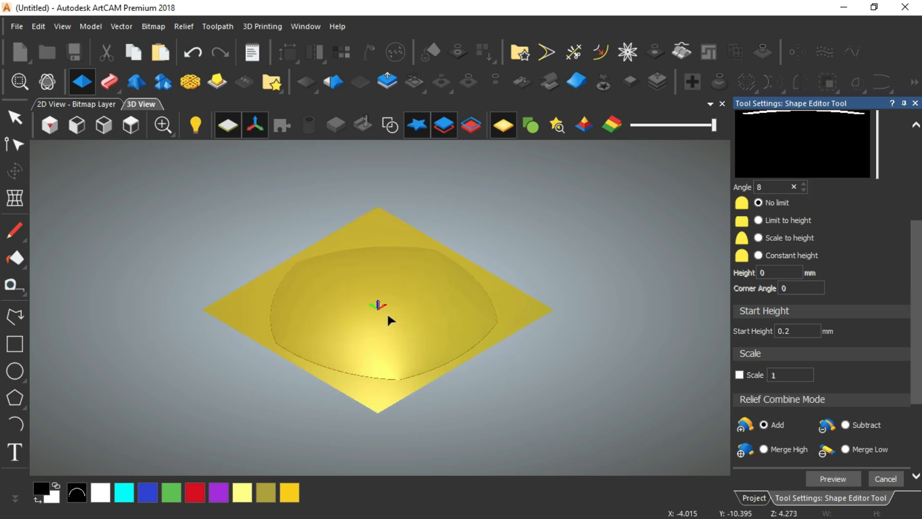
pyautogui.click(69, 131)
pyautogui.scroll(-2, 416, 305)
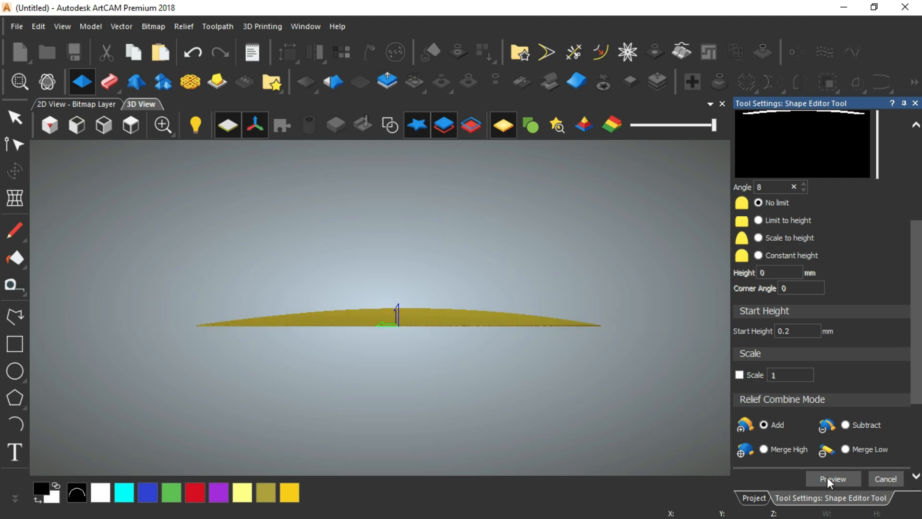
pyautogui.click(892, 478)
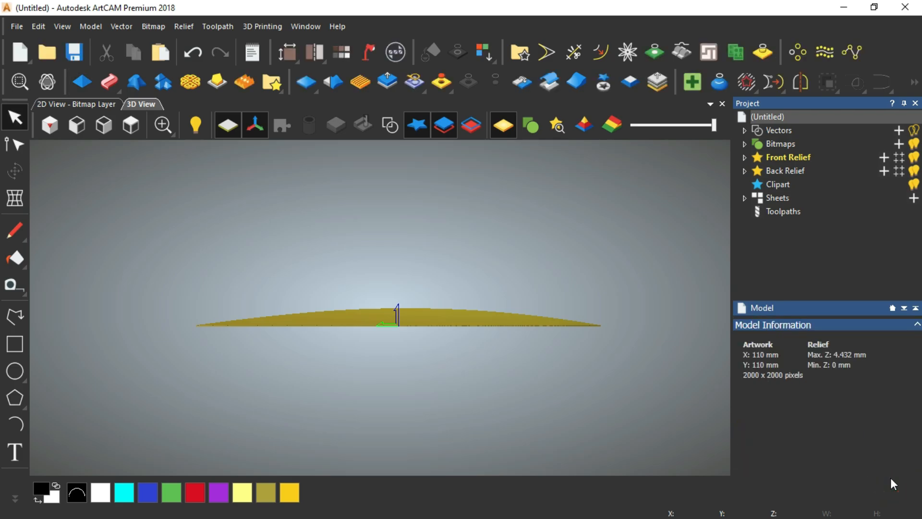
# Show the logo vectors on the relief in top view and deselect the wing vector
pyautogui.moveTo(384, 295)
pyautogui.mouseDown()
pyautogui.moveTo(378, 377)
pyautogui.moveTo(261, 315)
pyautogui.moveTo(189, 370)
pyautogui.moveTo(307, 339)
pyautogui.moveTo(482, 342)
pyautogui.moveTo(461, 422)
pyautogui.moveTo(335, 381)
pyautogui.moveTo(360, 288)
pyautogui.moveTo(395, 260)
pyautogui.moveTo(380, 308)
pyautogui.moveTo(357, 317)
pyautogui.mouseUp()
pyautogui.click(385, 125)
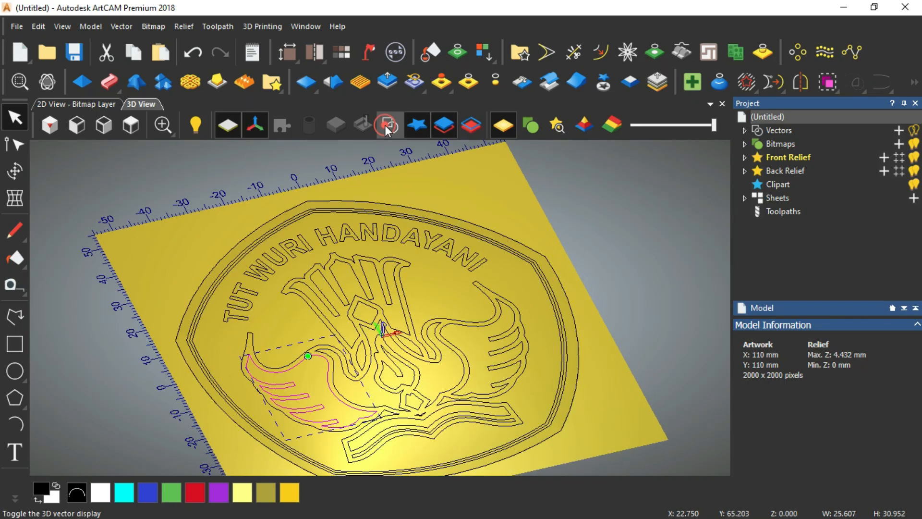
pyautogui.click(131, 126)
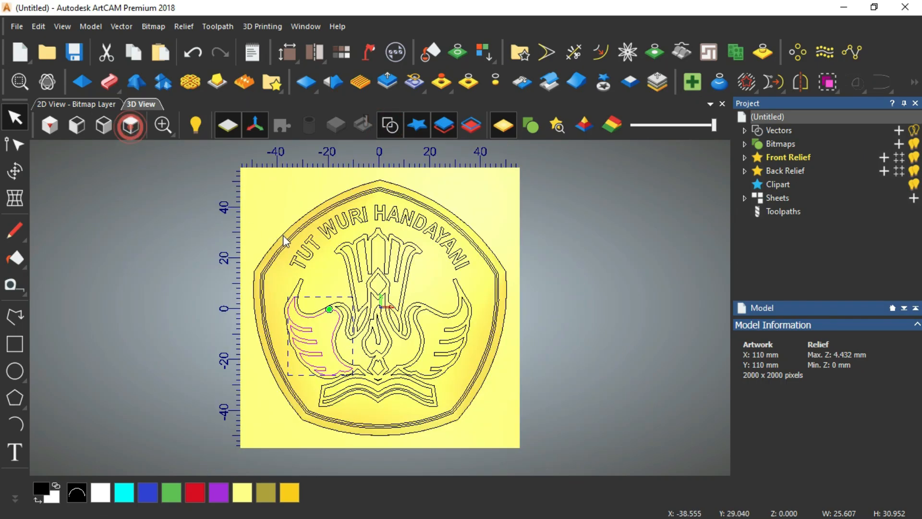
pyautogui.click(555, 260)
# Select the outermost and innermost lines of the triple border around the lettering and emblem
pyautogui.scroll(3, 325, 207)
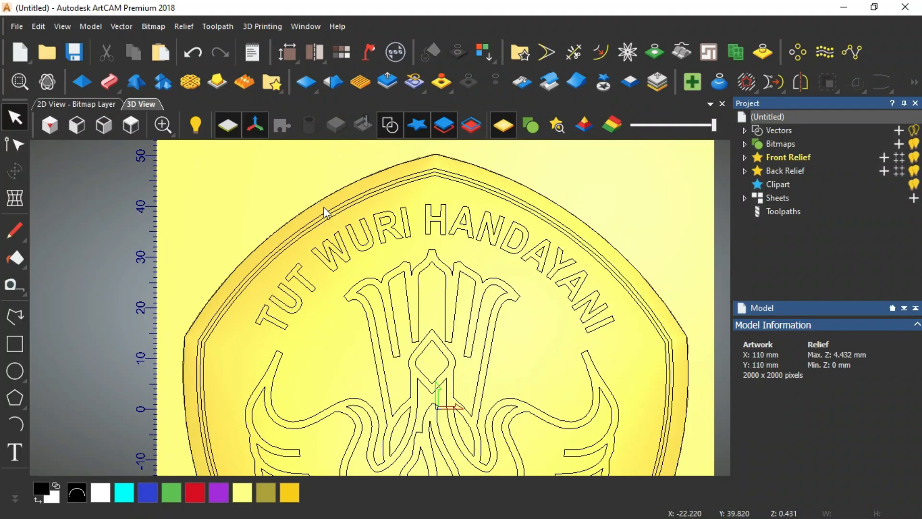
pyautogui.scroll(1, 335, 221)
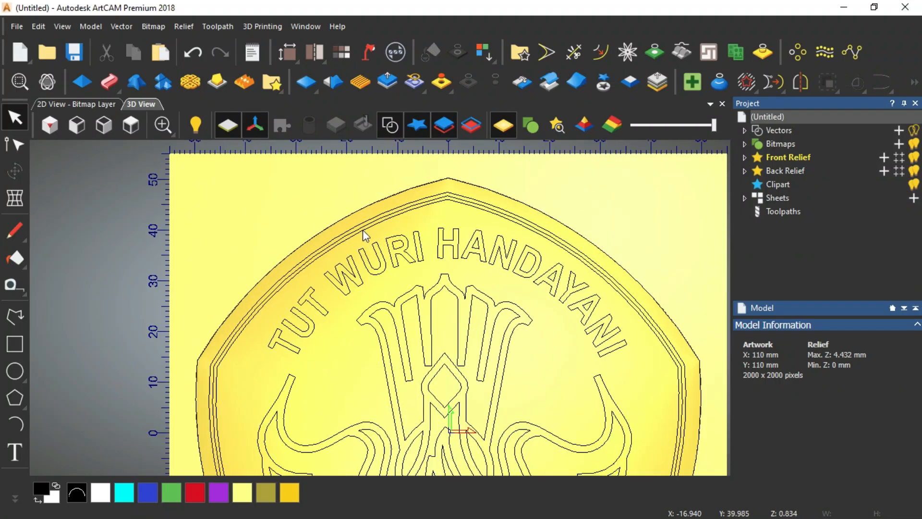
pyautogui.click(366, 226)
pyautogui.scroll(1, 368, 230)
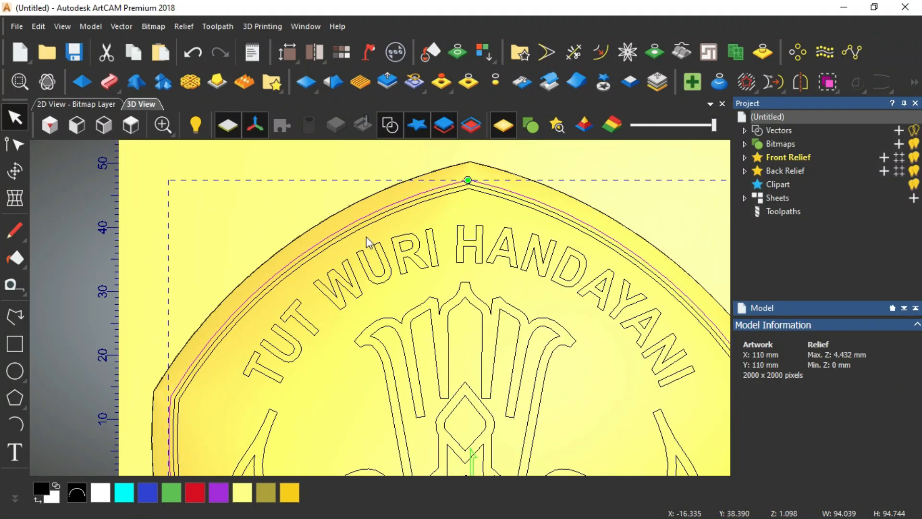
pyautogui.keyDown('shift'); pyautogui.click(371, 224); pyautogui.keyUp('shift')
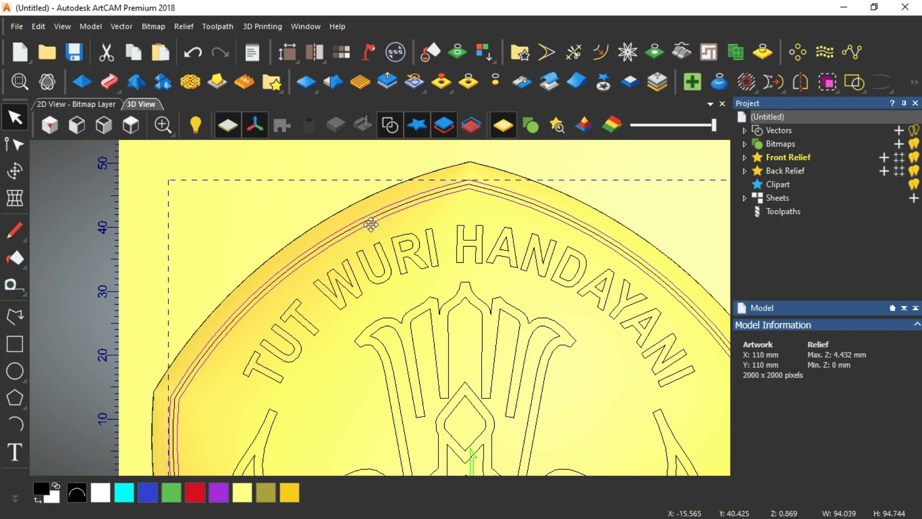
pyautogui.rightClick(371, 224)
pyautogui.click(443, 77)
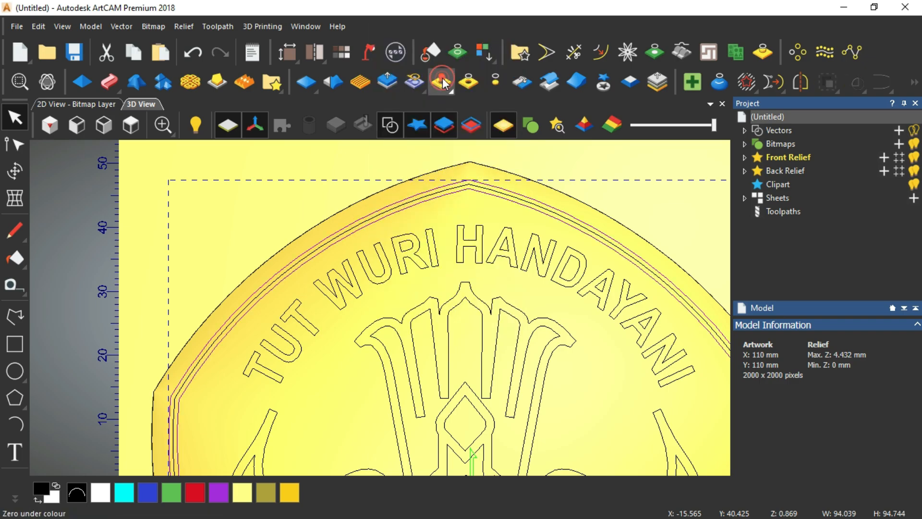
# Start a Round shape on the selected border lines in isometric view and hide the vectors
pyautogui.click(50, 126)
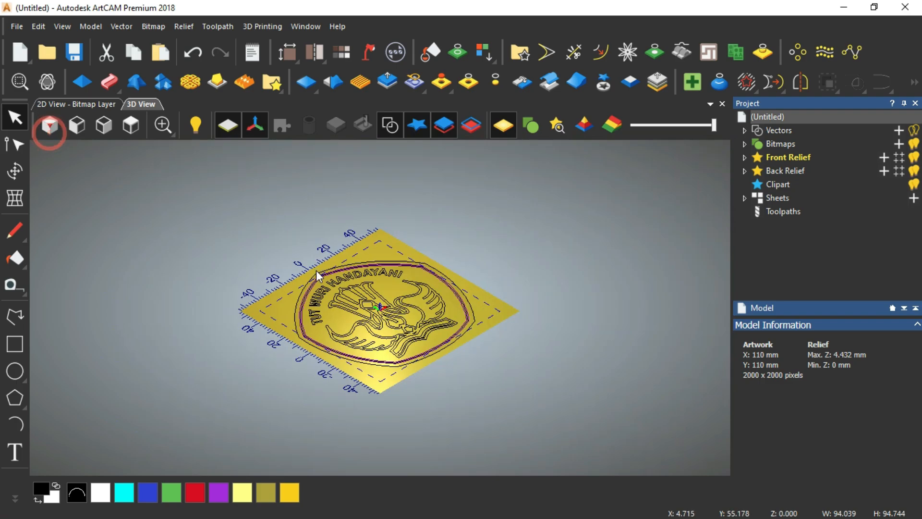
pyautogui.scroll(3, 322, 284)
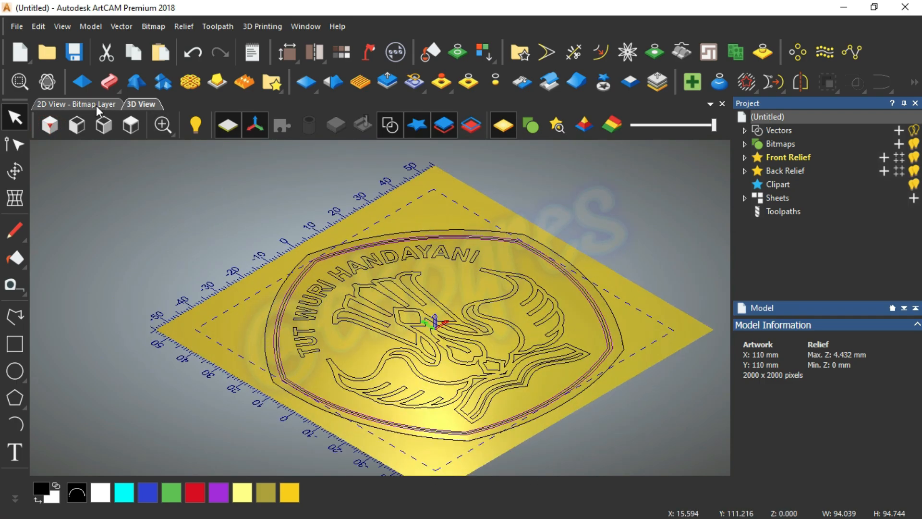
pyautogui.click(82, 82)
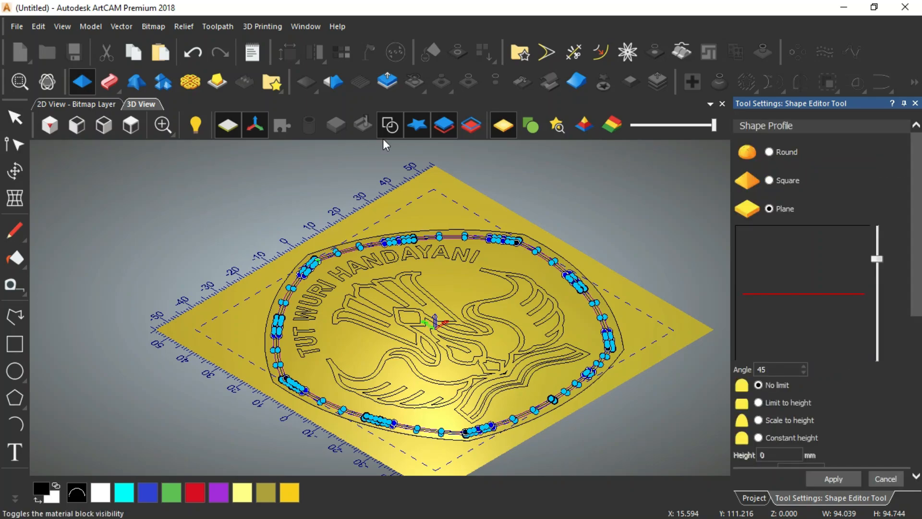
pyautogui.click(770, 153)
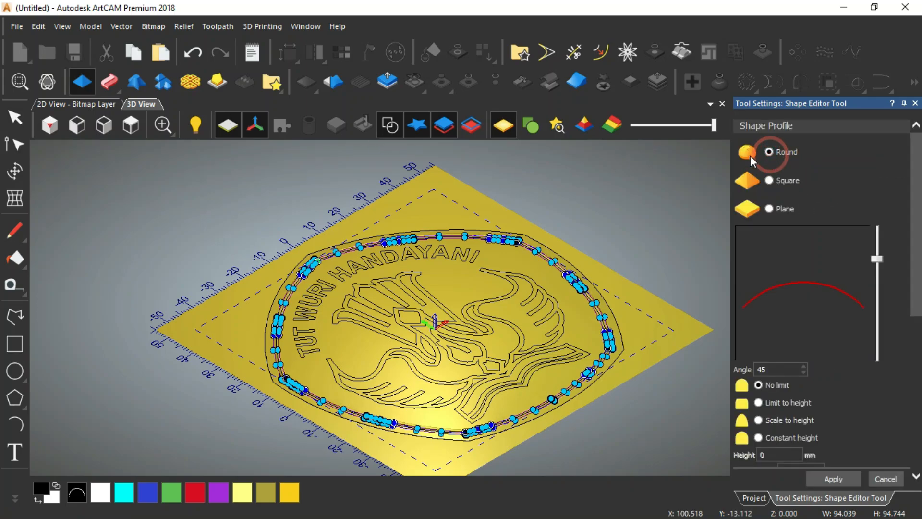
pyautogui.click(392, 129)
# Inspect the rounded rim along the border and set its start height to 0.1 mm
pyautogui.scroll(6, 307, 372)
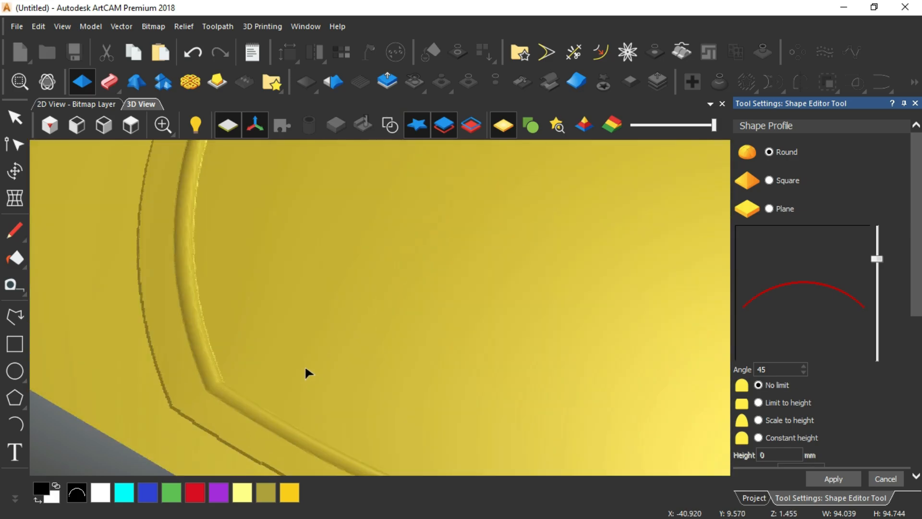
pyautogui.scroll(-3, 237, 327)
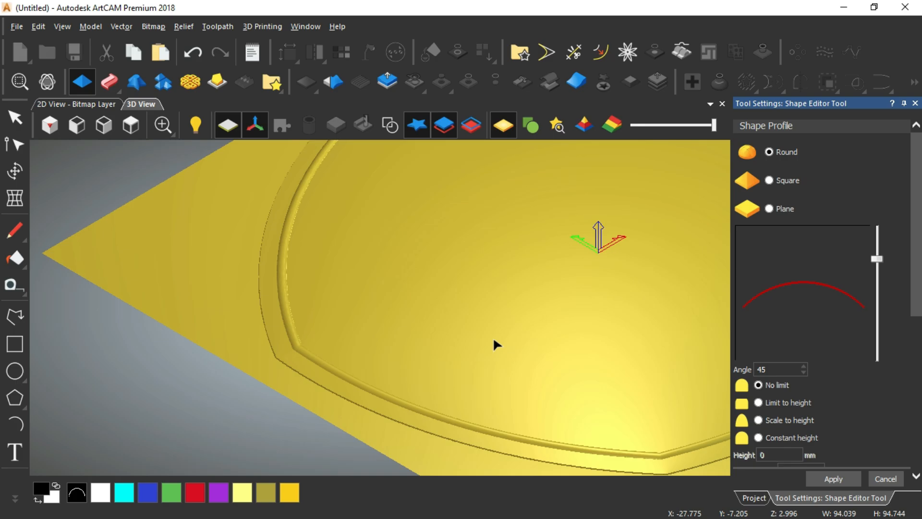
pyautogui.moveTo(494, 340); pyautogui.dragTo(424, 382)
pyautogui.press('alt')
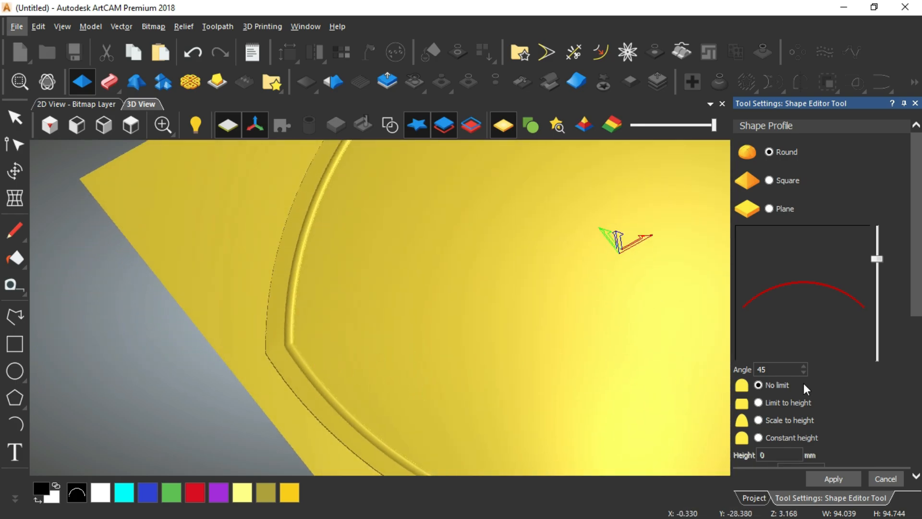
pyautogui.scroll(-5, 857, 394)
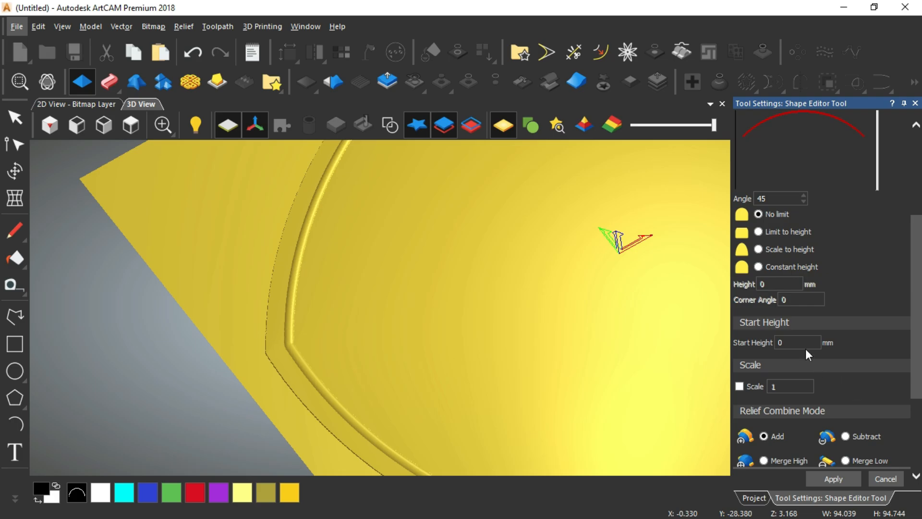
pyautogui.click(806, 344)
pyautogui.click(803, 342)
pyautogui.click(792, 342)
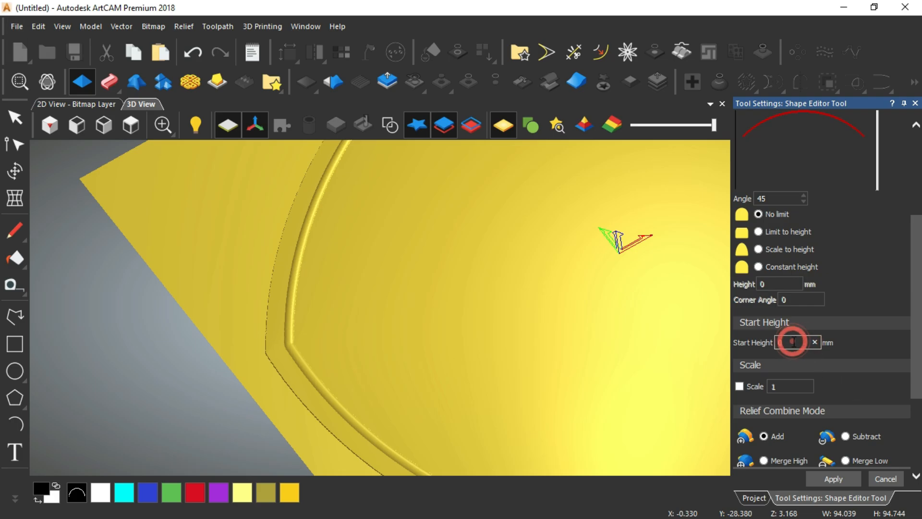
pyautogui.write('.')
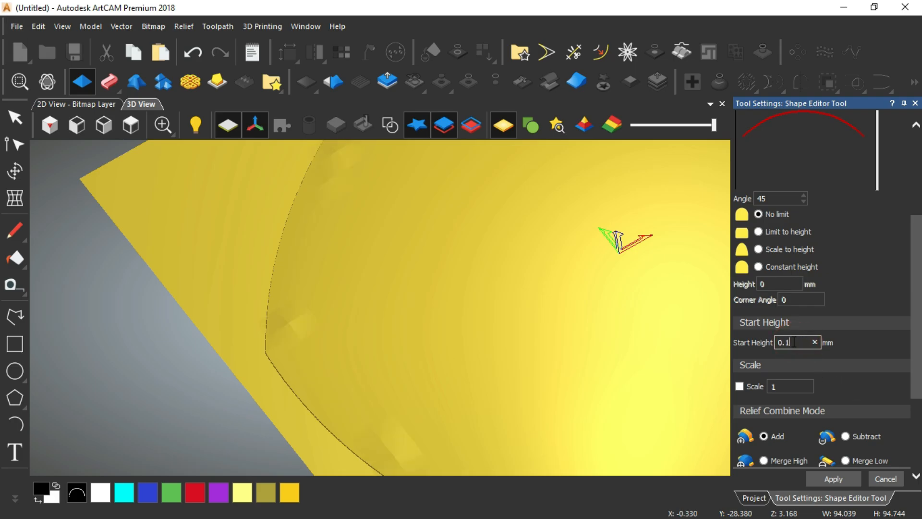
pyautogui.write('1')
# Apply the rounded border rim to the relief after a close-up check, and deselect its vectors
pyautogui.scroll(3, 314, 394)
pyautogui.scroll(3, 313, 394)
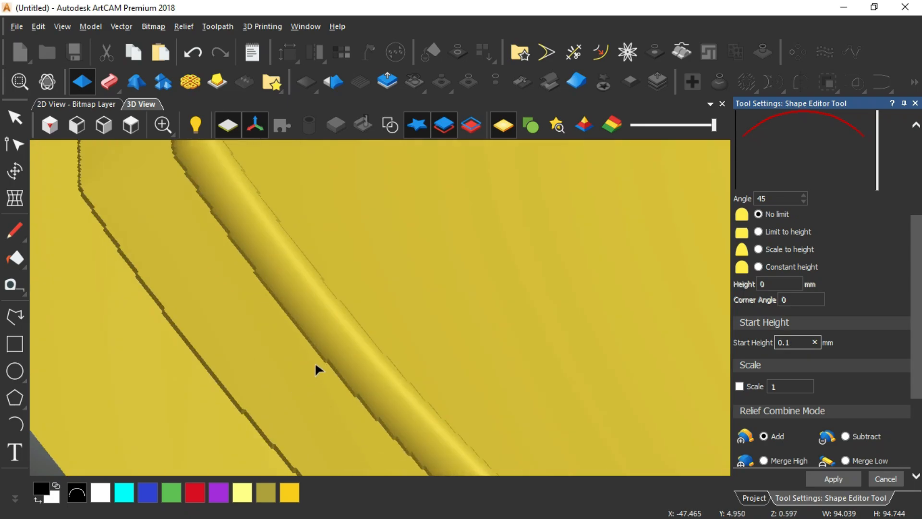
pyautogui.moveTo(315, 361); pyautogui.dragTo(340, 324)
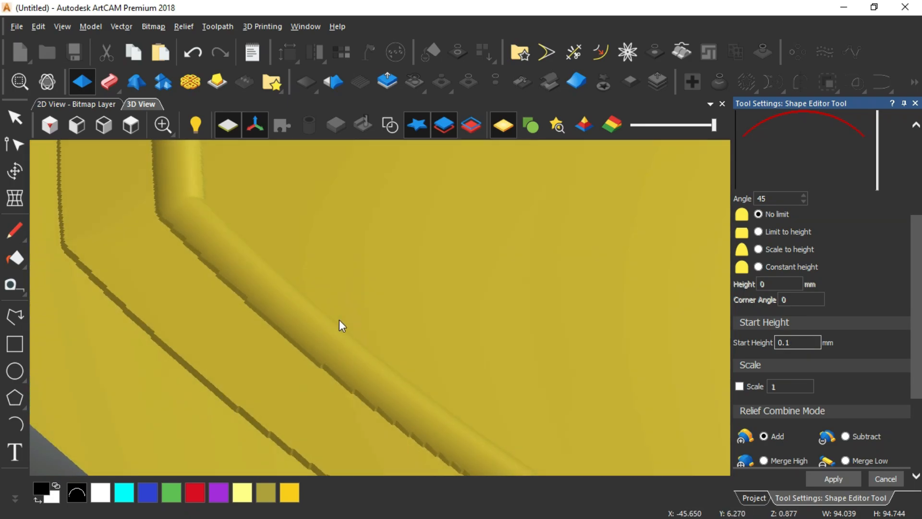
pyautogui.click(841, 482)
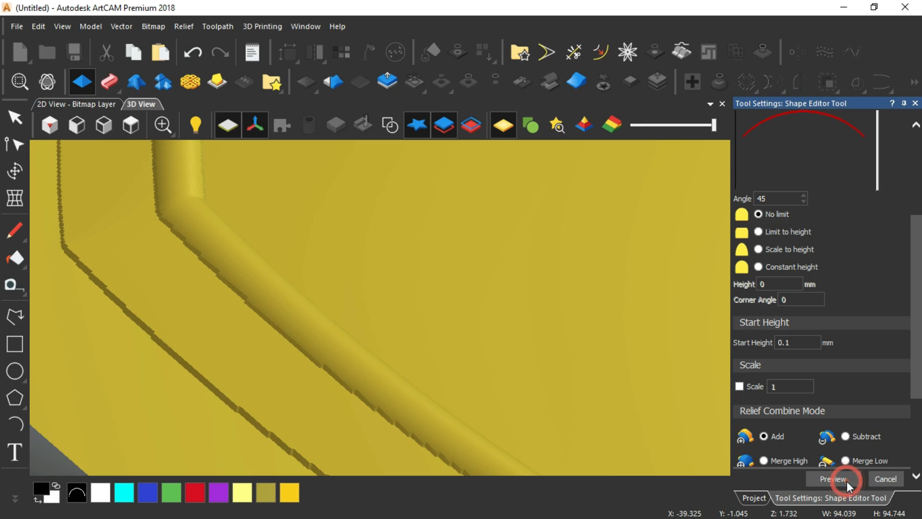
pyautogui.click(886, 479)
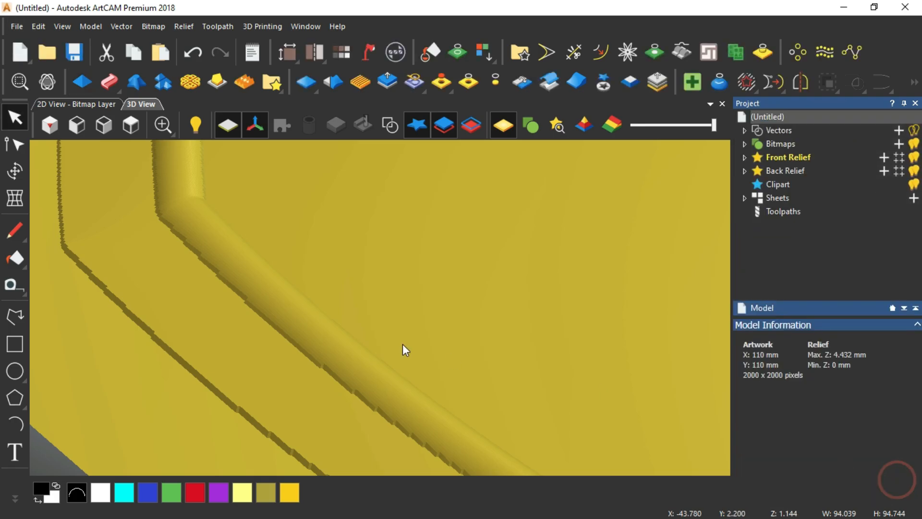
pyautogui.moveTo(402, 344); pyautogui.dragTo(373, 328)
pyautogui.scroll(-7, 188, 326)
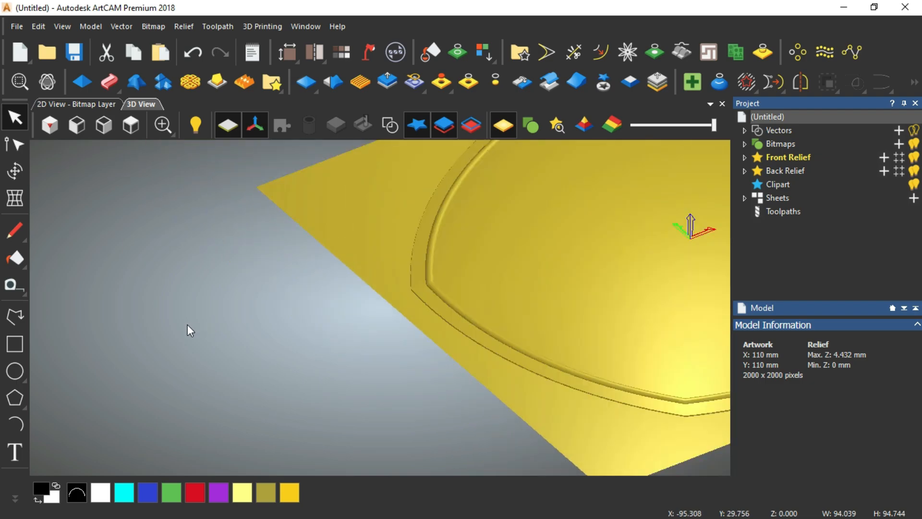
pyautogui.moveTo(564, 286); pyautogui.dragTo(373, 340)
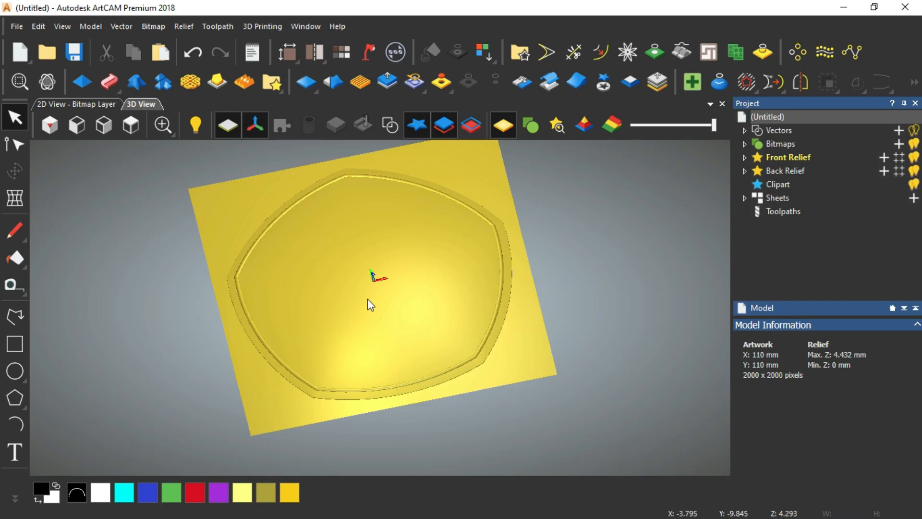
# Start saving the model and browse to the Logo Tut Wuri Handayani folder inside PROGRAM CNC
pyautogui.hotkey('ctrl', 's')
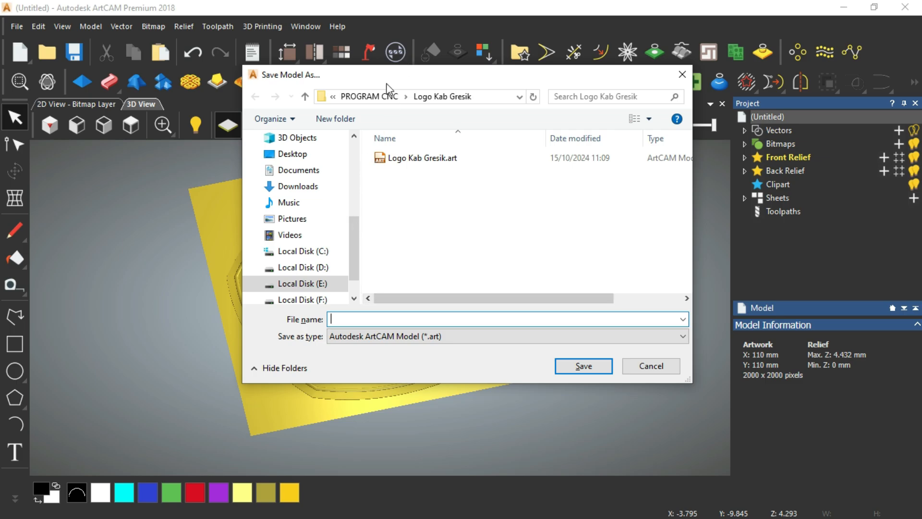
pyautogui.click(375, 102)
pyautogui.scroll(-7, 485, 217)
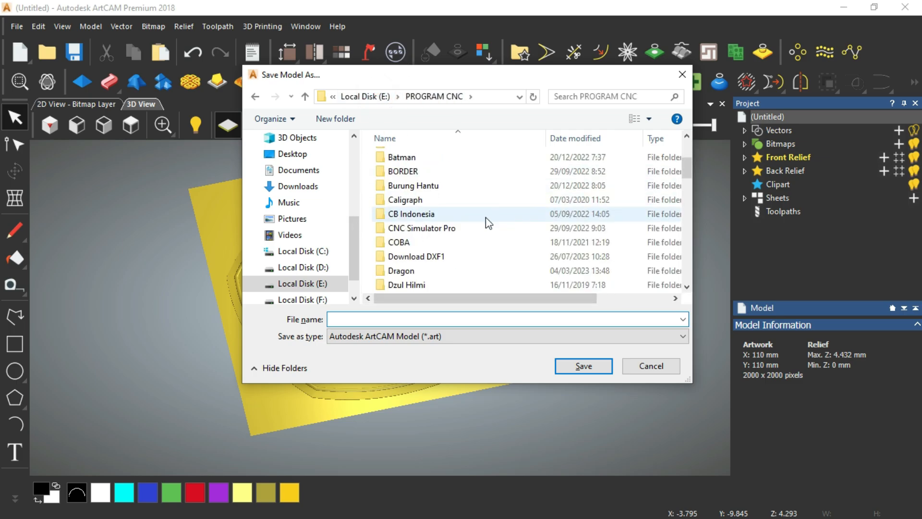
pyautogui.scroll(-2, 486, 217)
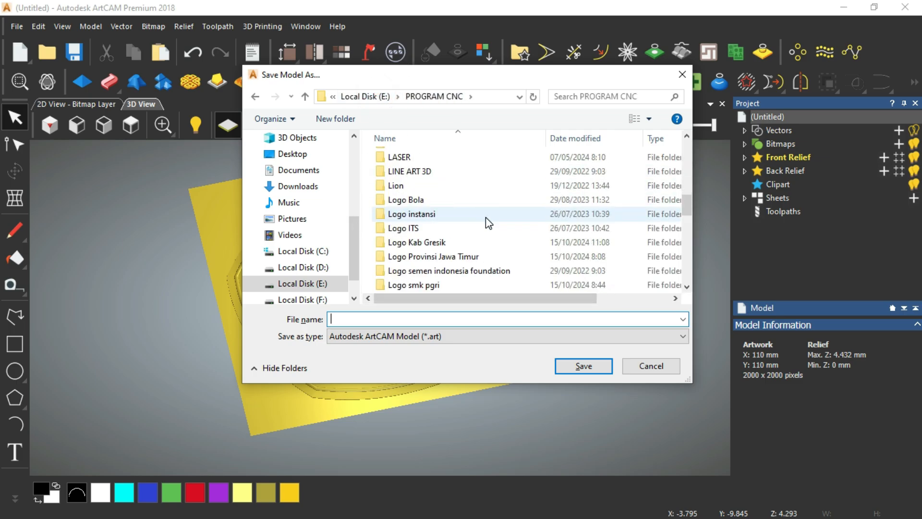
pyautogui.scroll(-2, 486, 217)
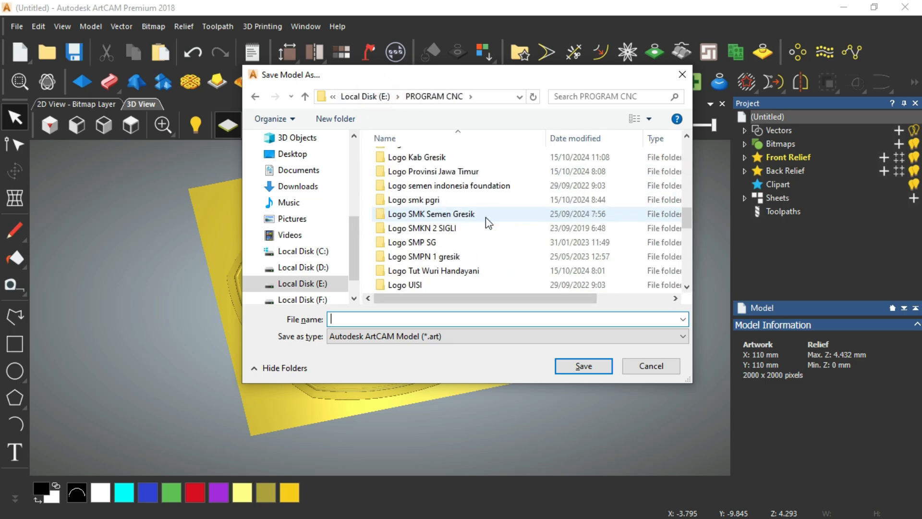
pyautogui.doubleClick(481, 272)
# Save the model under the file name "Tut Wuri Handayani tutorial", based on the existing file's name
pyautogui.click(412, 218)
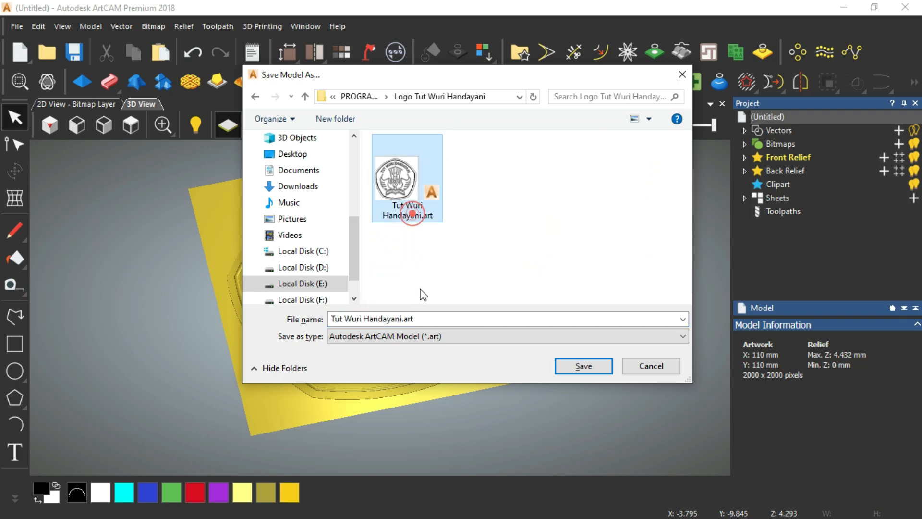
pyautogui.click(431, 318)
pyautogui.click(431, 318)
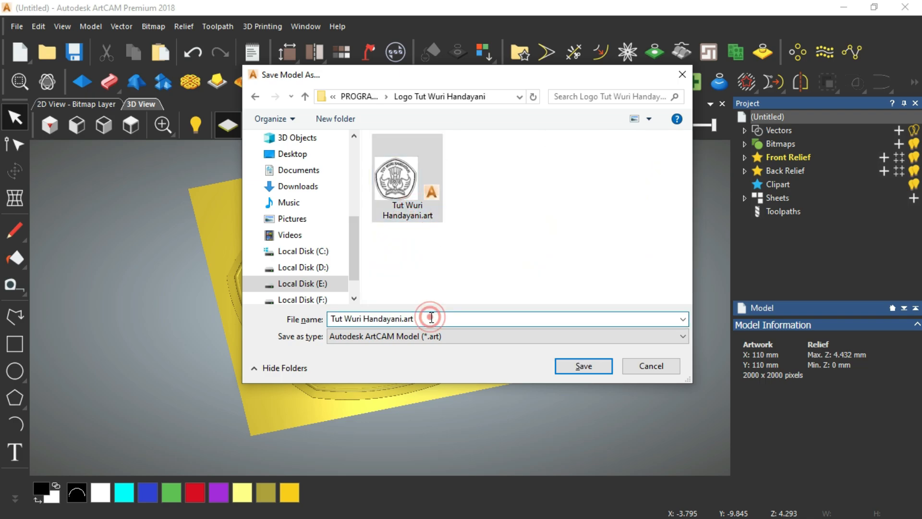
pyautogui.press('BackSpace')
pyautogui.press('BackSpace')
pyautogui.press('BackSpace')
pyautogui.press('BackSpace')
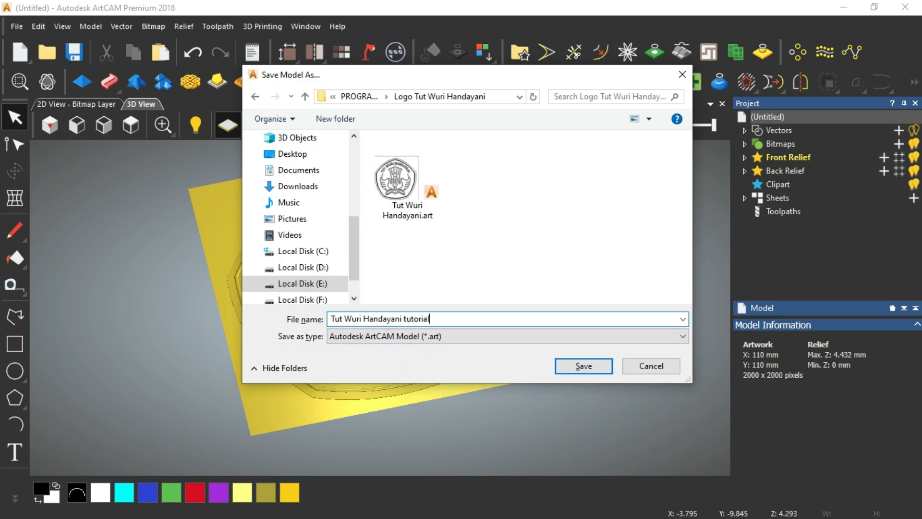
pyautogui.press('Return')
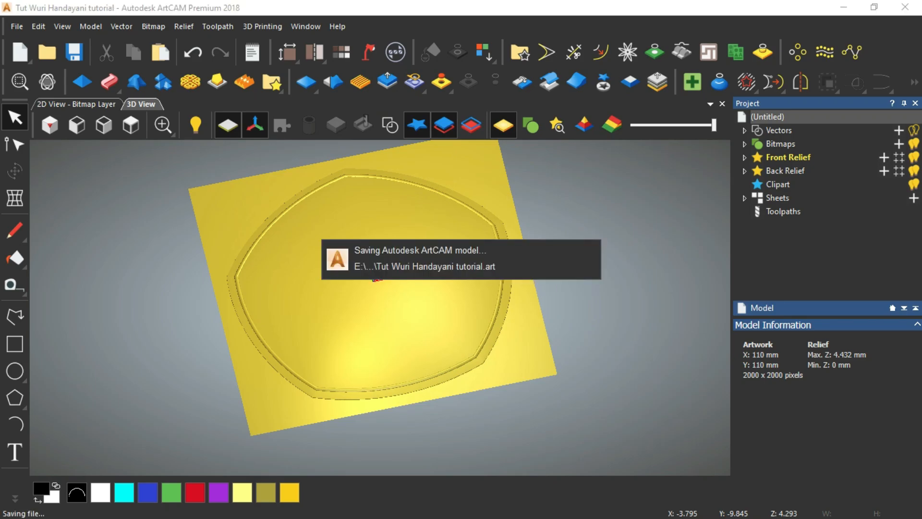
# Show the vectors over the relief in top view and select the outer contour of the winged emblem
pyautogui.click(385, 127)
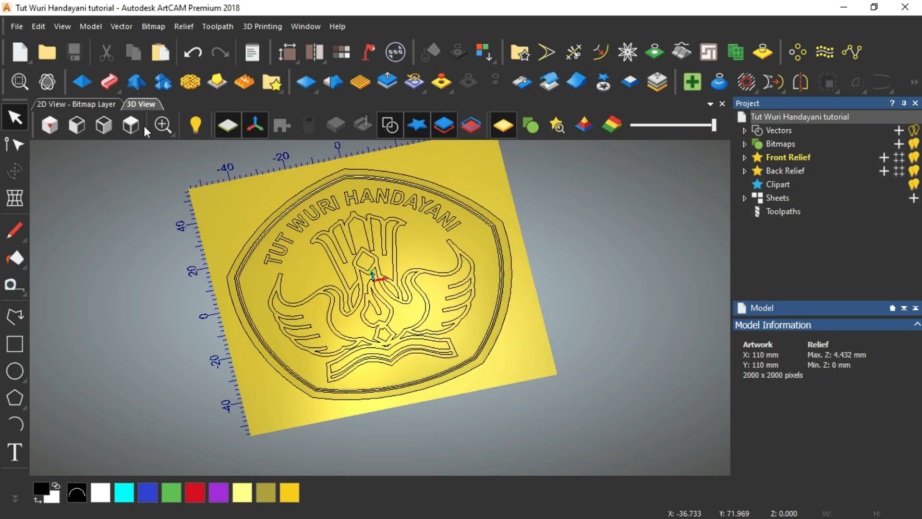
pyautogui.click(131, 125)
pyautogui.scroll(3, 350, 352)
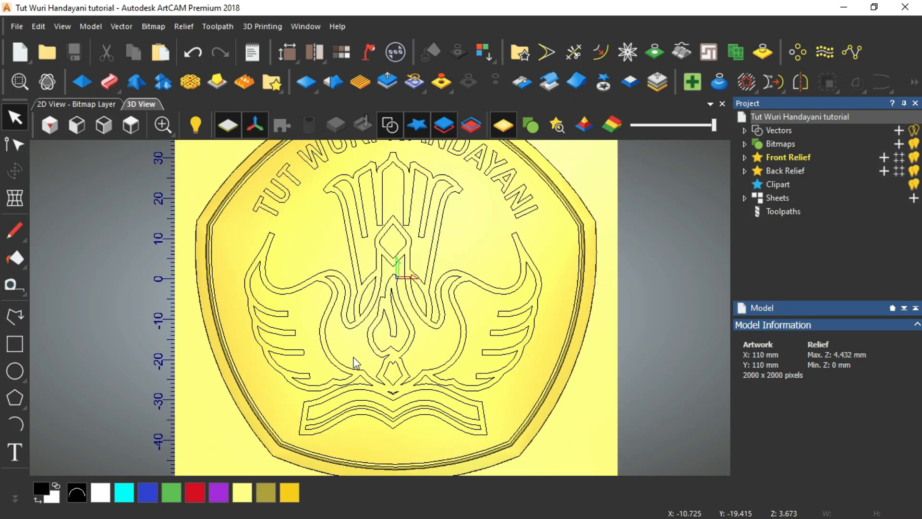
pyautogui.scroll(-1, 356, 364)
pyautogui.scroll(2, 367, 245)
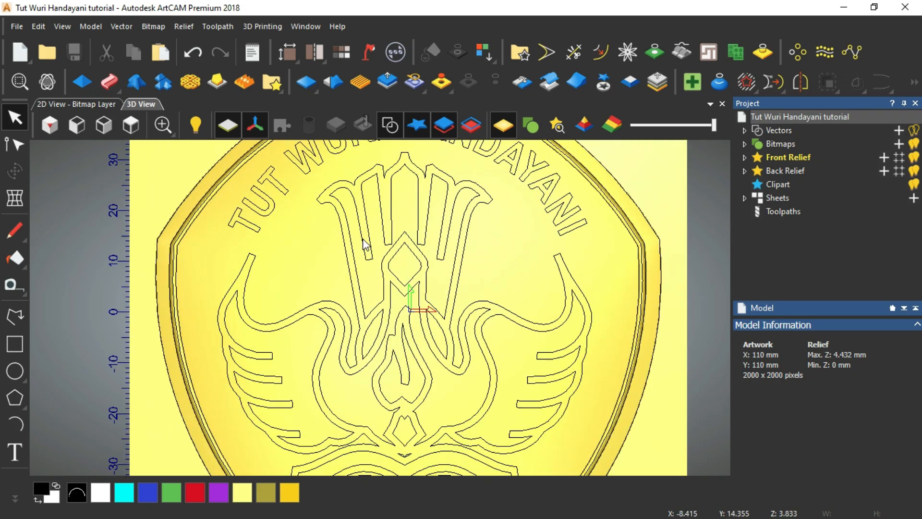
pyautogui.click(346, 256)
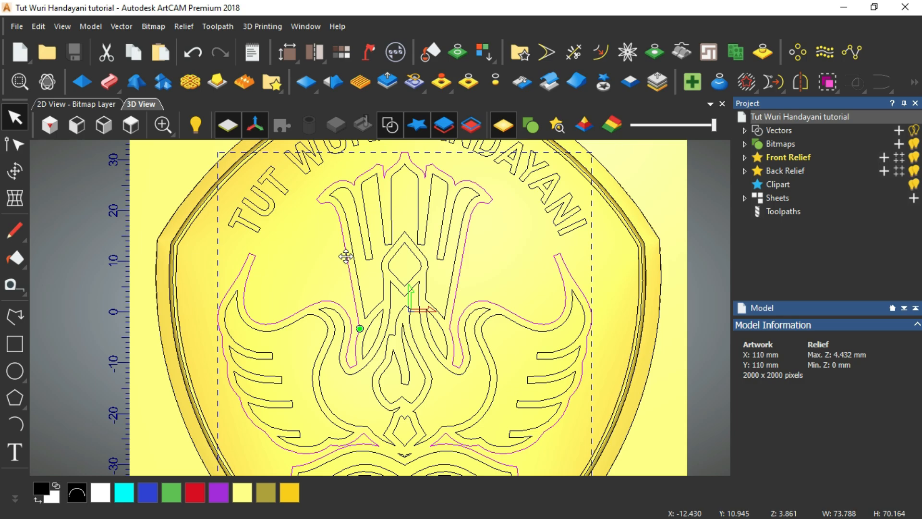
pyautogui.scroll(-1, 521, 213)
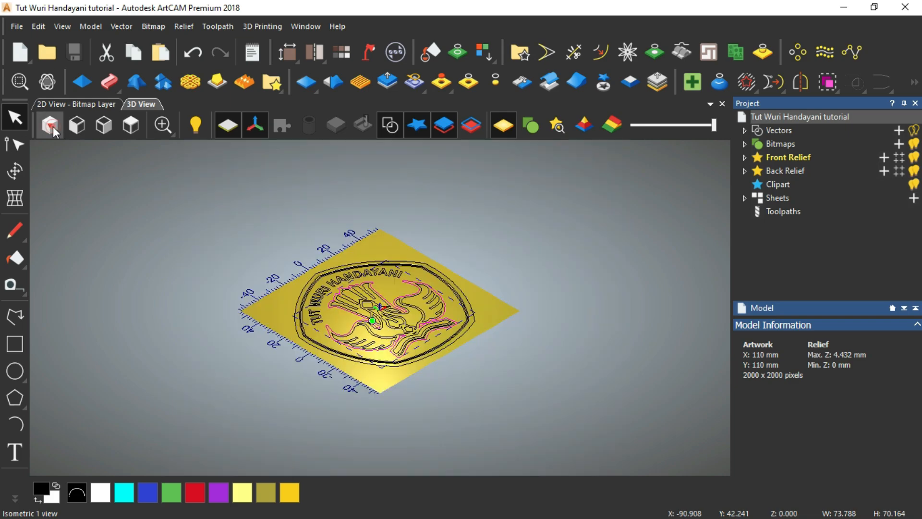
# Start a Round shape on the emblem contour in isometric view and hide the vectors
pyautogui.click(50, 125)
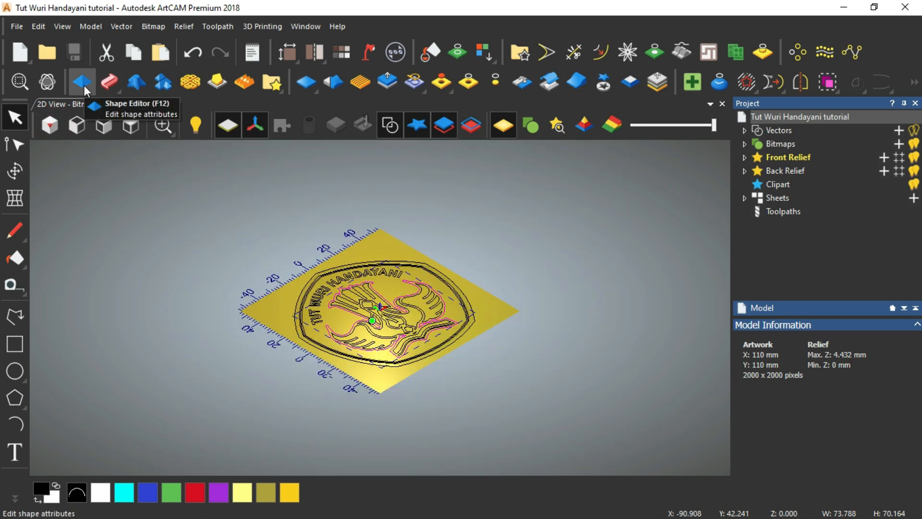
pyautogui.click(85, 85)
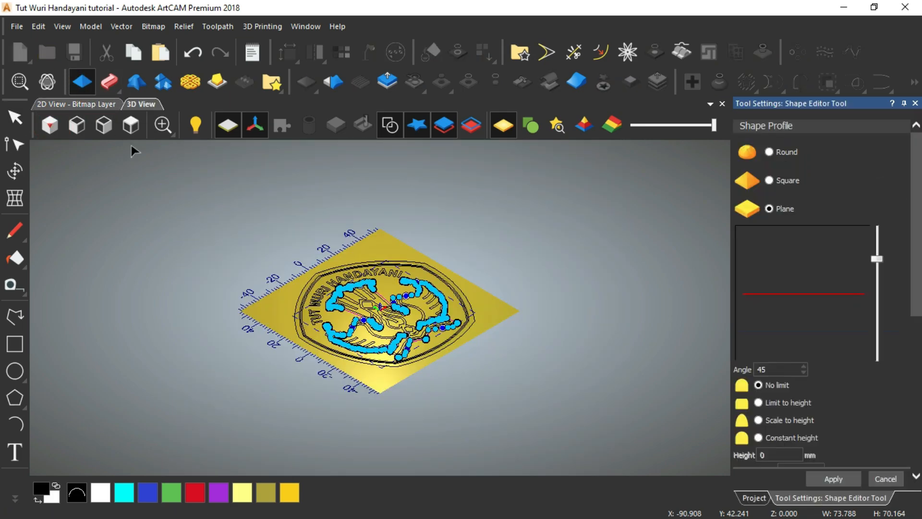
pyautogui.click(779, 155)
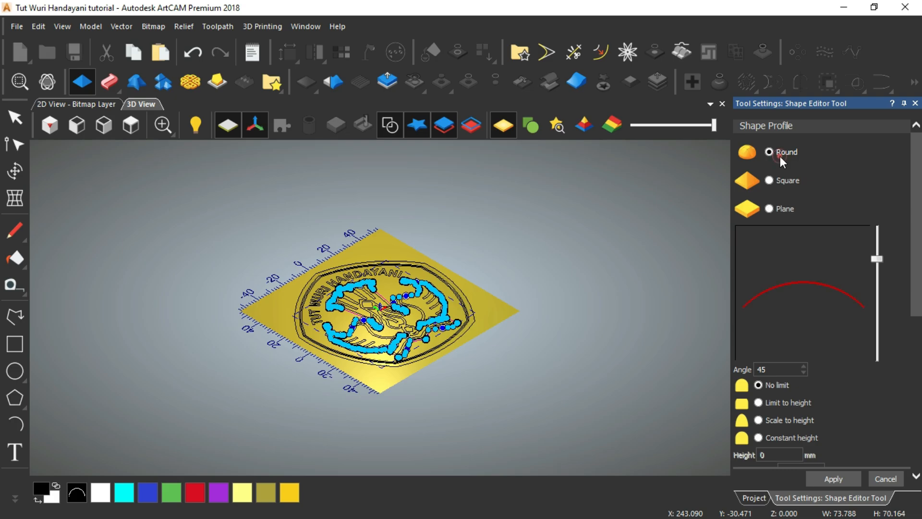
pyautogui.click(390, 125)
pyautogui.scroll(5, 385, 336)
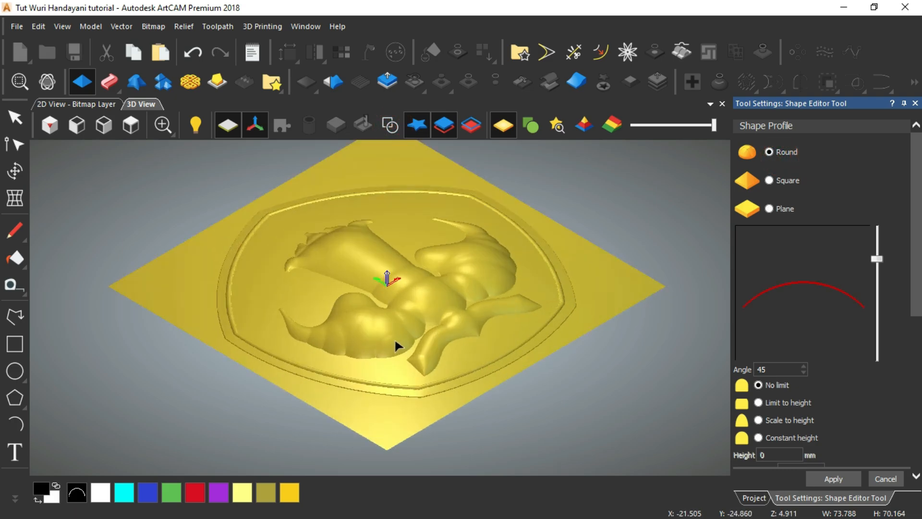
# Turn the emblem's round profile concave by setting its angle to -10
pyautogui.moveTo(877, 260); pyautogui.dragTo(884, 299)
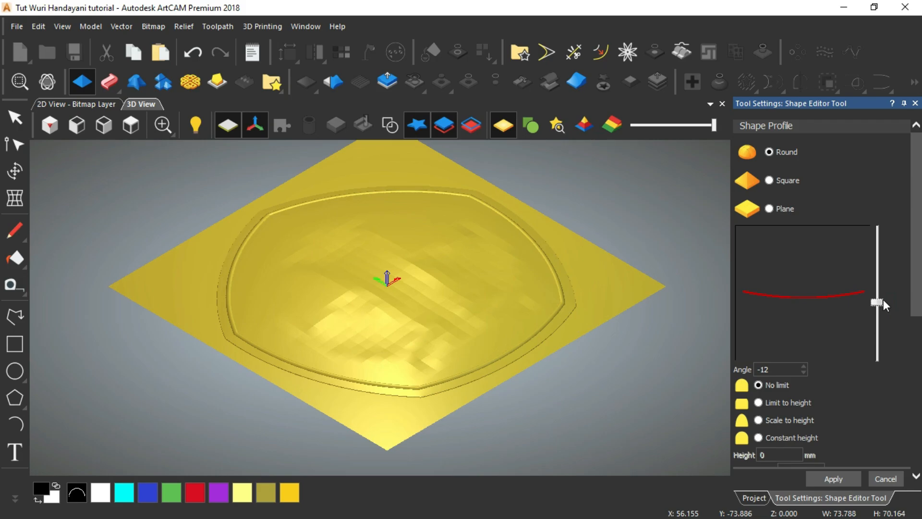
pyautogui.scroll(3, 426, 334)
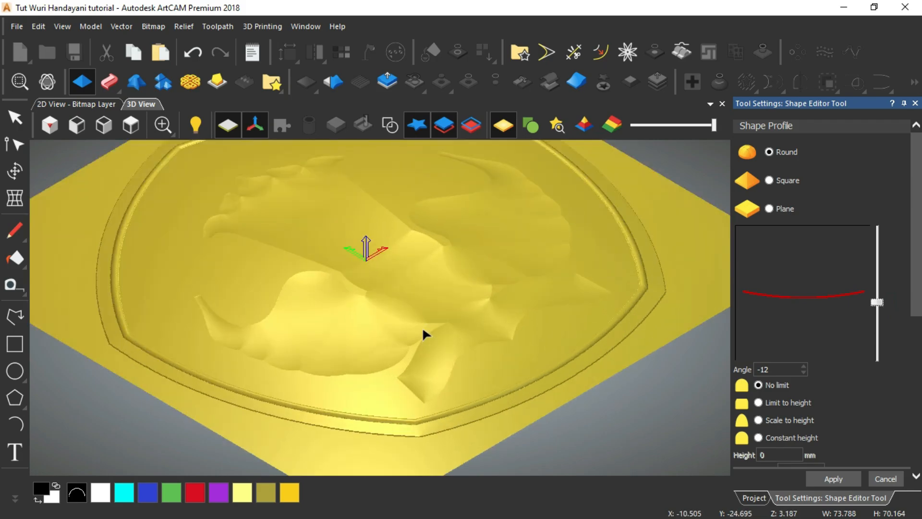
pyautogui.click(783, 369)
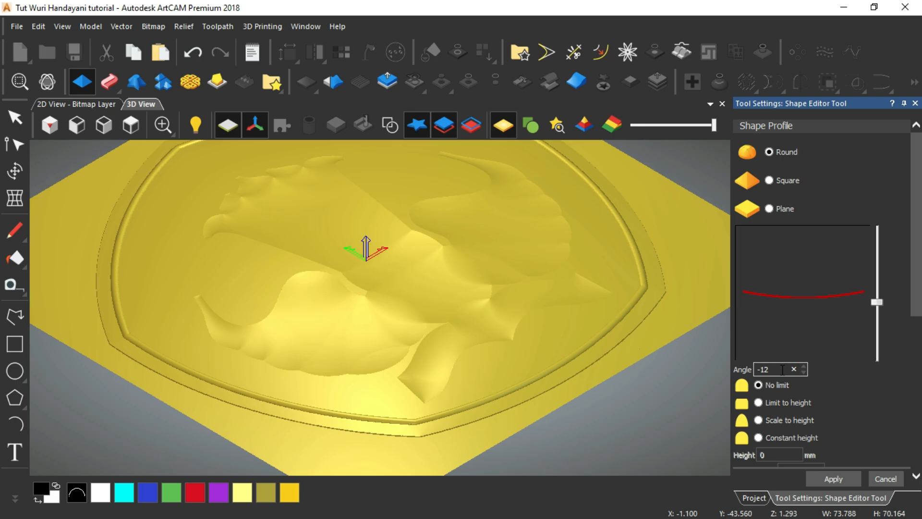
pyautogui.write('0')
# Set the emblem shape's start height to -0.2 mm, add it to the relief and close the shape editor
pyautogui.scroll(-3, 850, 360)
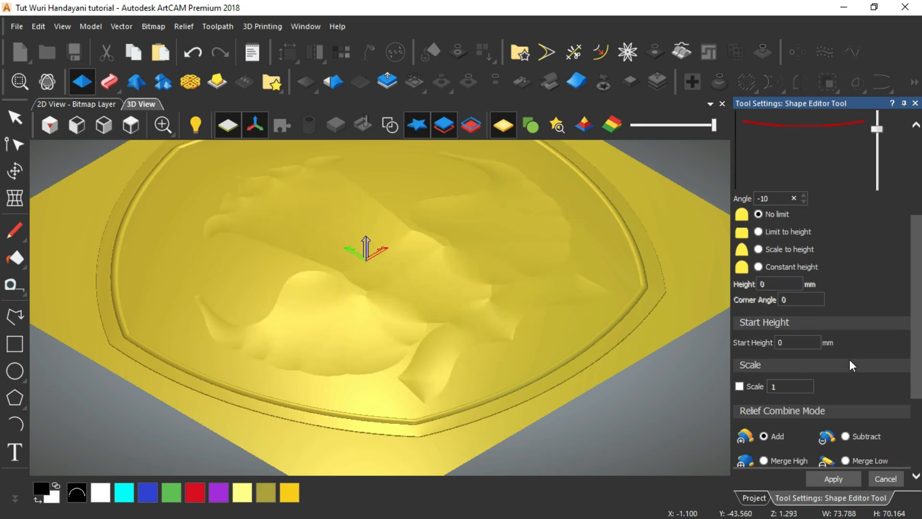
pyautogui.click(797, 343)
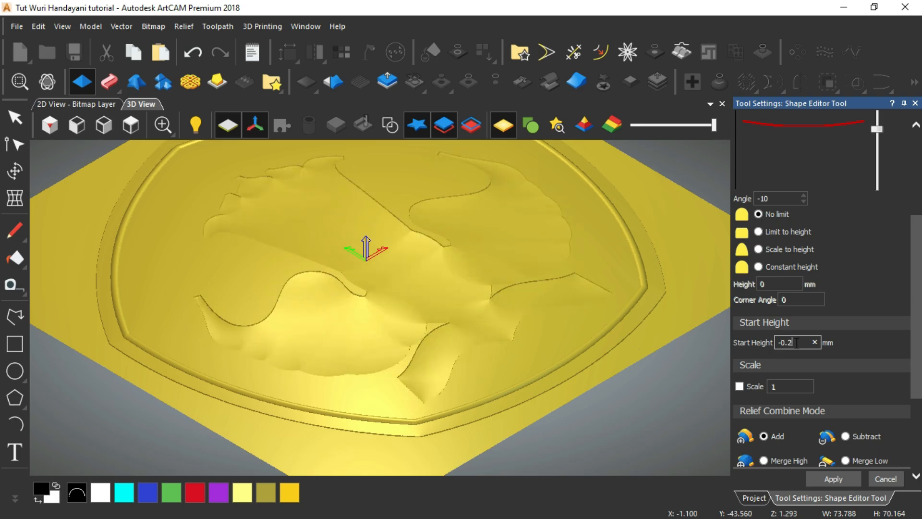
pyautogui.scroll(3, 375, 298)
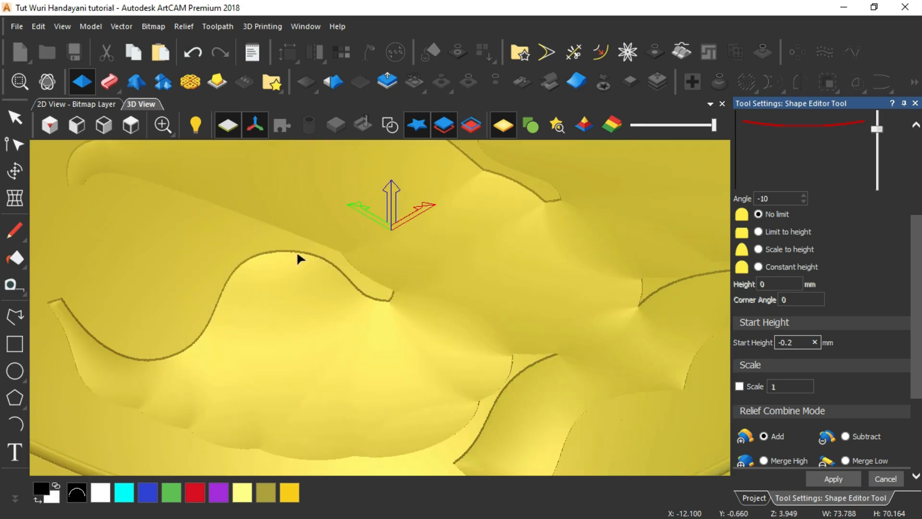
pyautogui.scroll(-3, 308, 291)
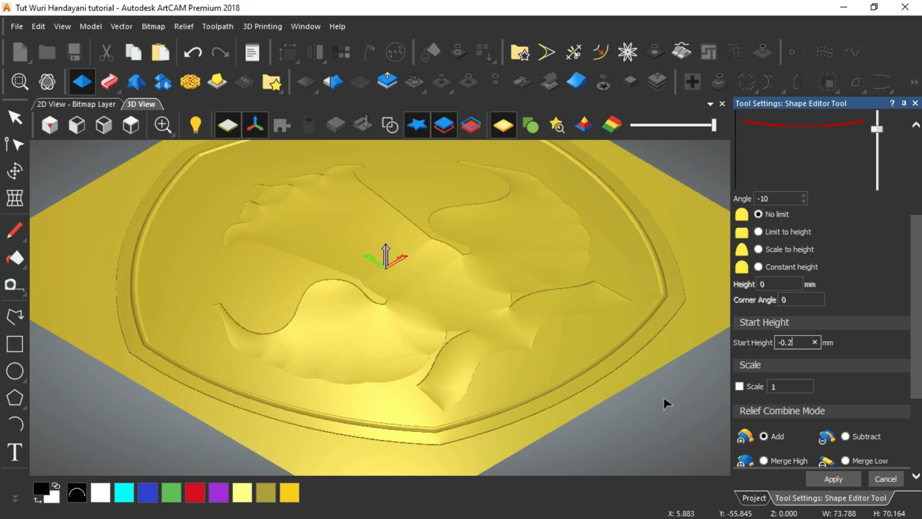
pyautogui.click(851, 480)
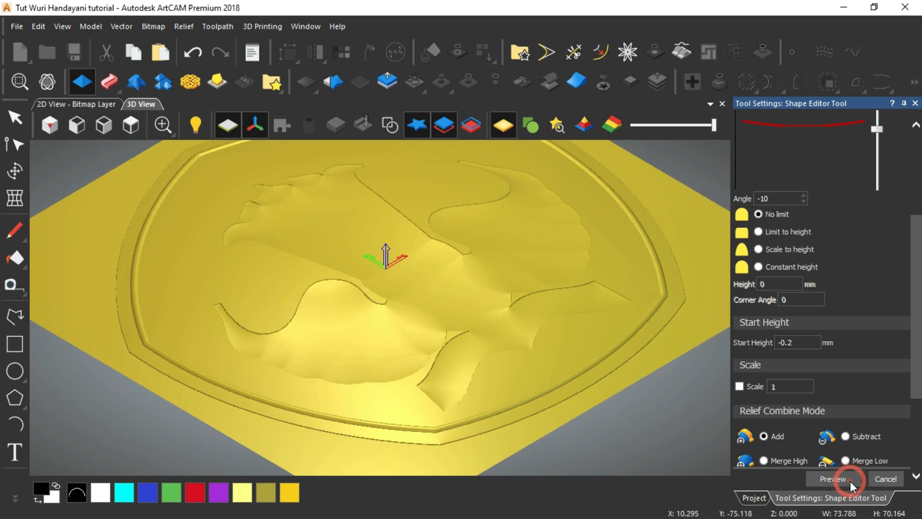
pyautogui.click(886, 479)
# Examine the recessed emblem area of the relief from several distances and a slightly different angle
pyautogui.scroll(-3, 517, 324)
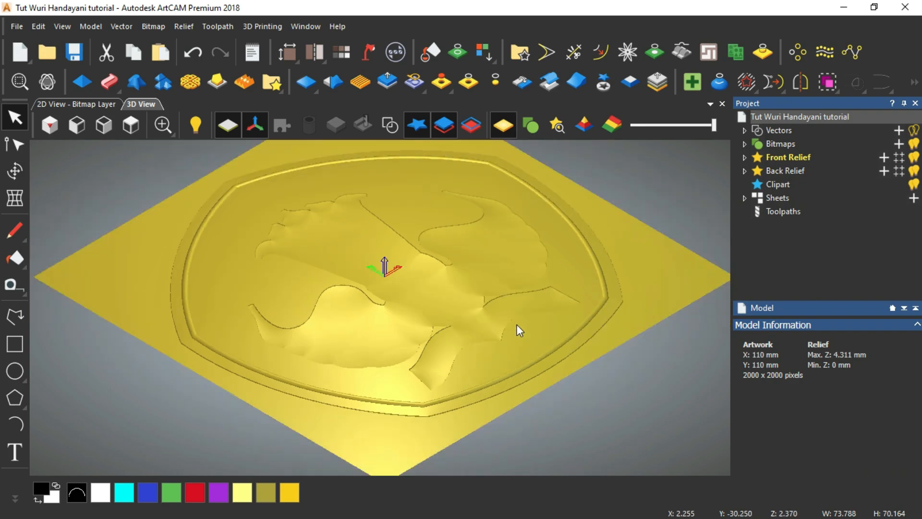
pyautogui.scroll(3, 405, 280)
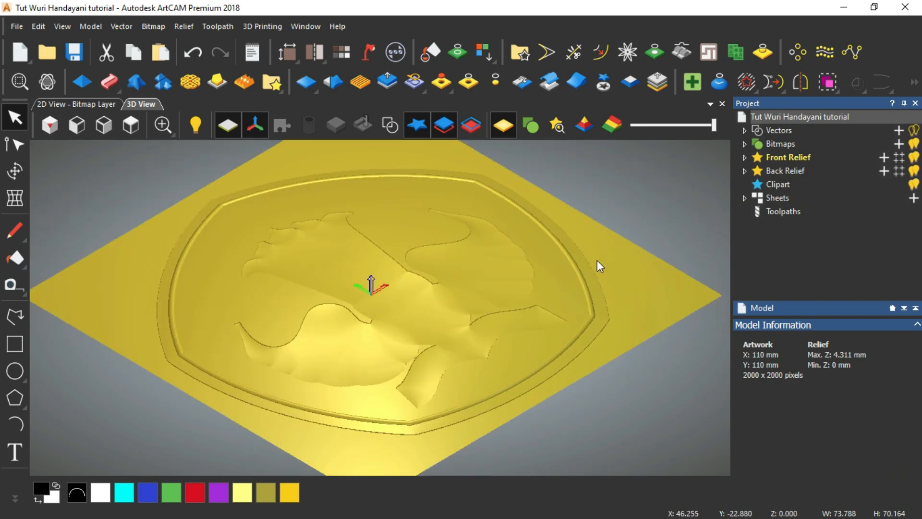
pyautogui.moveTo(431, 306)
pyautogui.mouseDown()
pyautogui.moveTo(436, 362)
pyautogui.moveTo(439, 282)
pyautogui.moveTo(438, 319)
pyautogui.mouseUp()
pyautogui.press('alt')
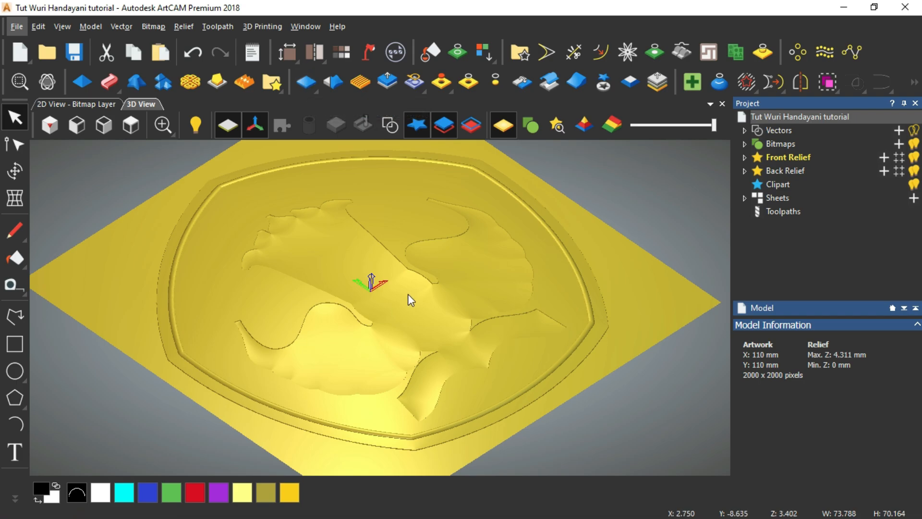
pyautogui.scroll(-3, 386, 294)
pyautogui.scroll(5, 384, 294)
pyautogui.scroll(-2, 385, 294)
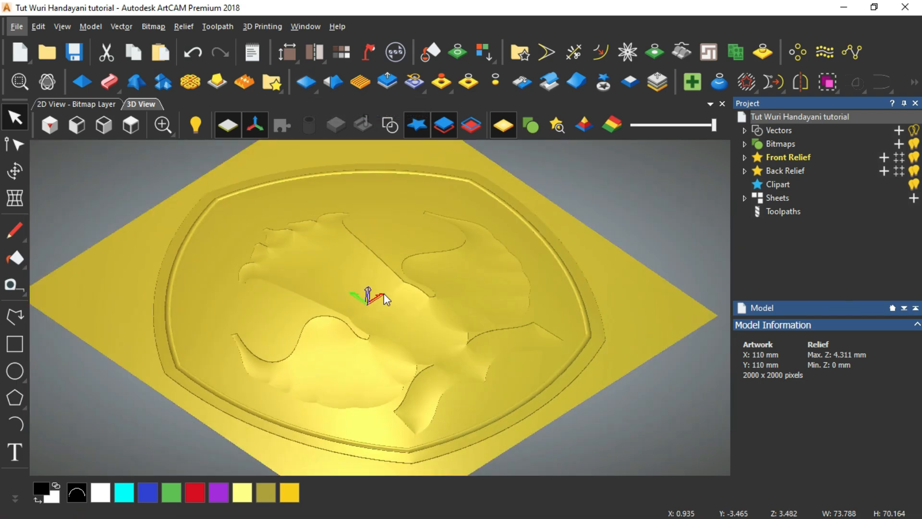
# Show the vectors over the relief in top view and deselect the emblem contour
pyautogui.click(131, 125)
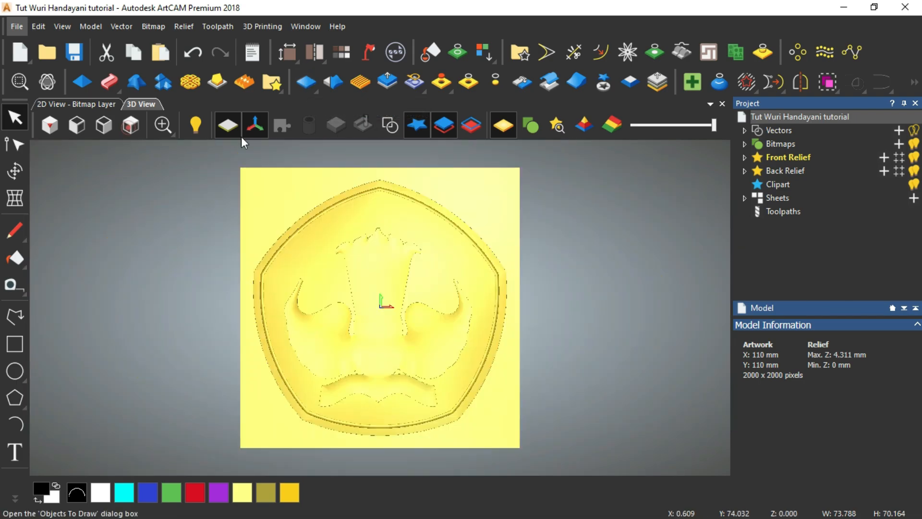
pyautogui.click(387, 125)
pyautogui.click(624, 308)
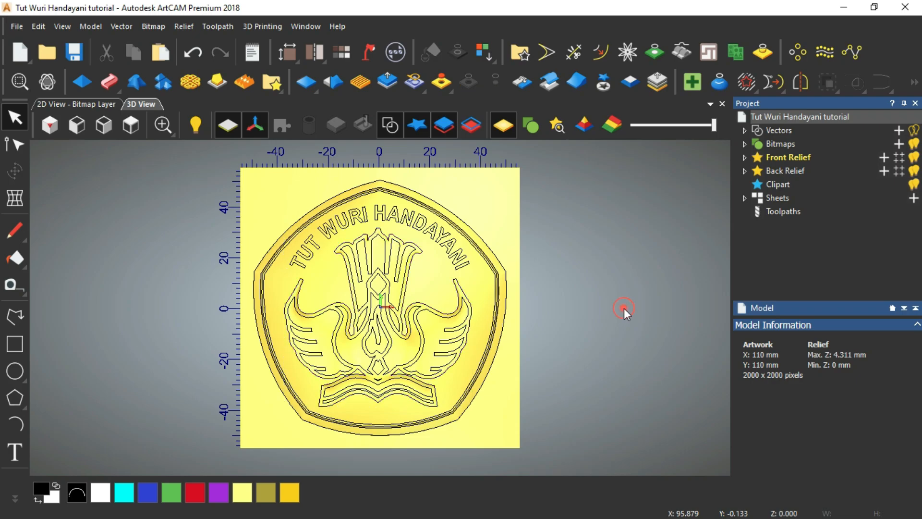
pyautogui.scroll(2, 352, 327)
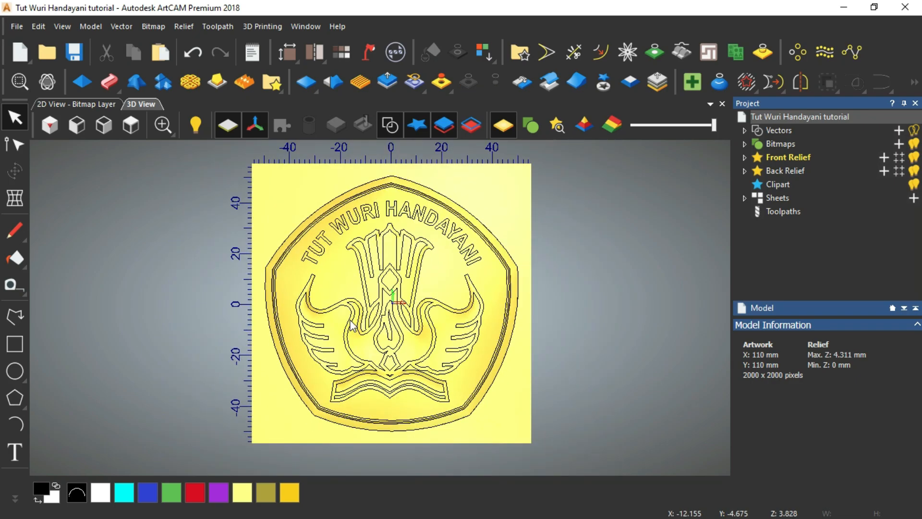
pyautogui.scroll(2, 387, 274)
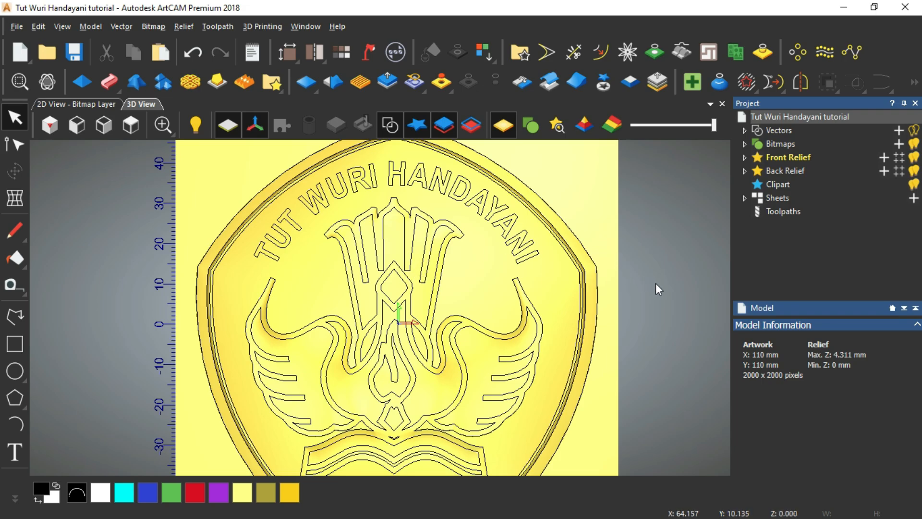
pyautogui.scroll(-2, 655, 289)
pyautogui.scroll(1, 372, 298)
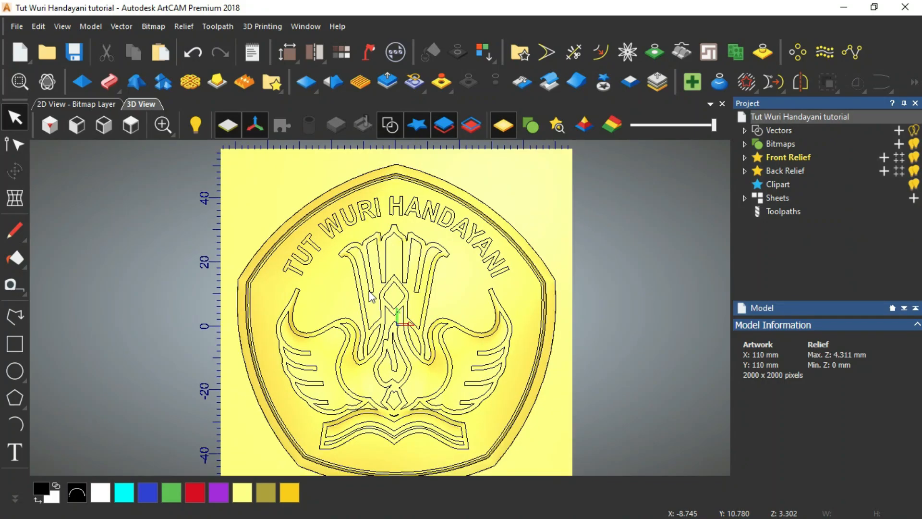
pyautogui.scroll(1, 376, 367)
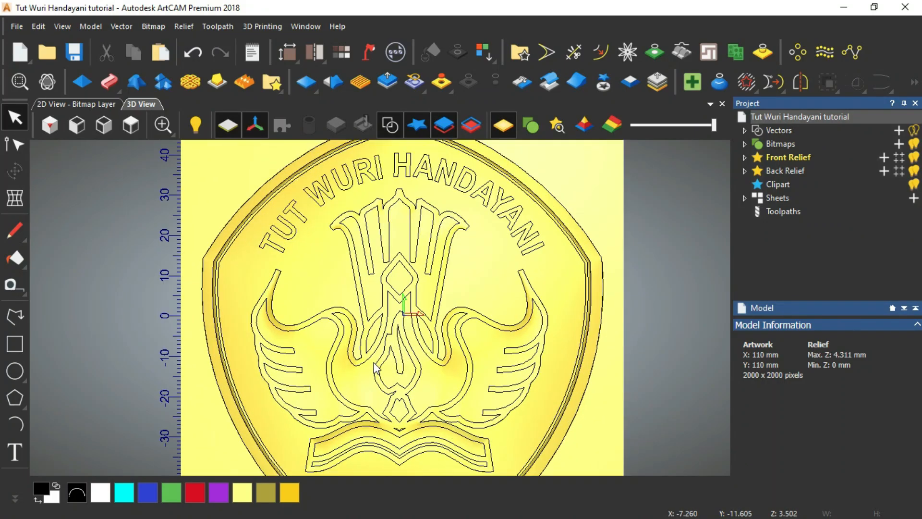
# Select the crown's inner contour, the central diamond, the two side leaves and the central body contour
pyautogui.click(412, 249)
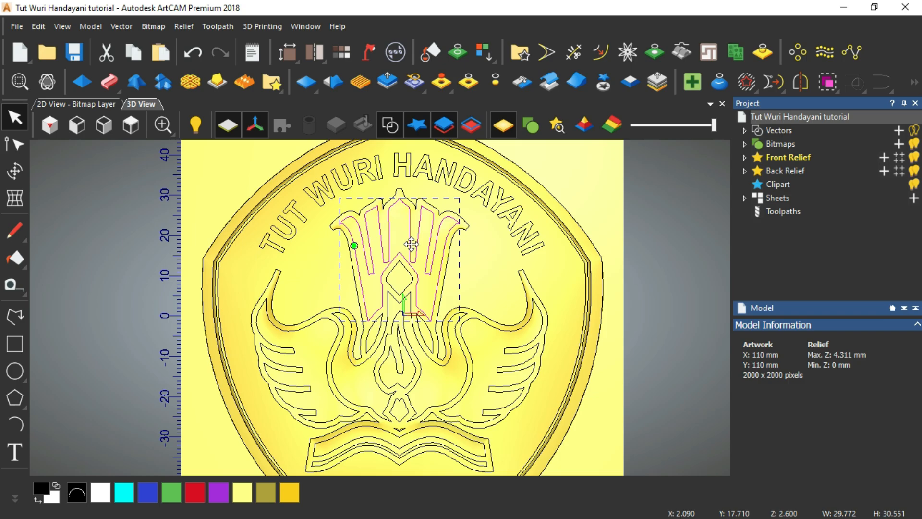
pyautogui.scroll(1, 361, 342)
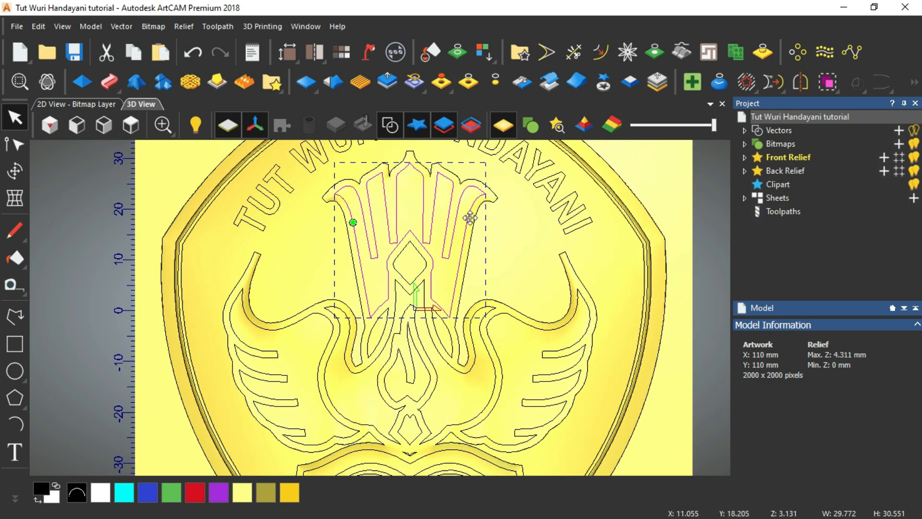
pyautogui.click(423, 262)
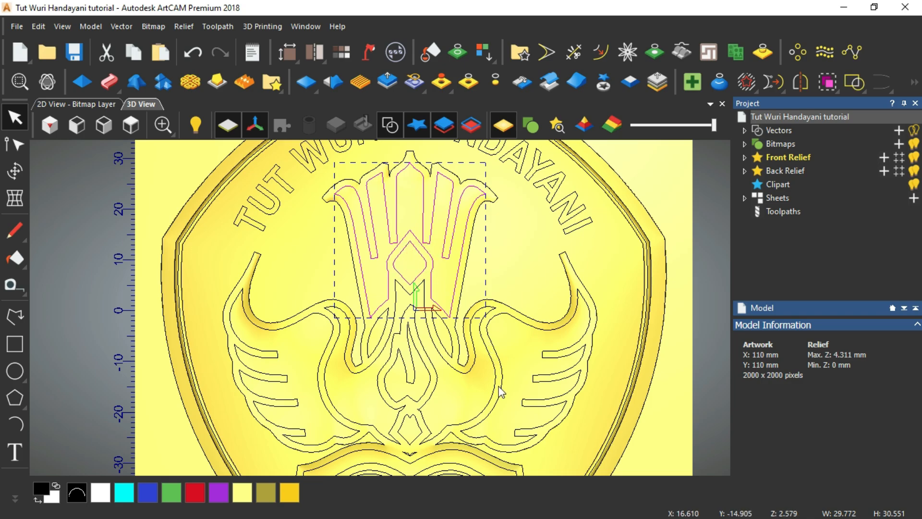
pyautogui.keyDown('shift'); pyautogui.click(388, 311); pyautogui.keyUp('shift')
pyautogui.keyDown('shift'); pyautogui.click(444, 325); pyautogui.keyUp('shift')
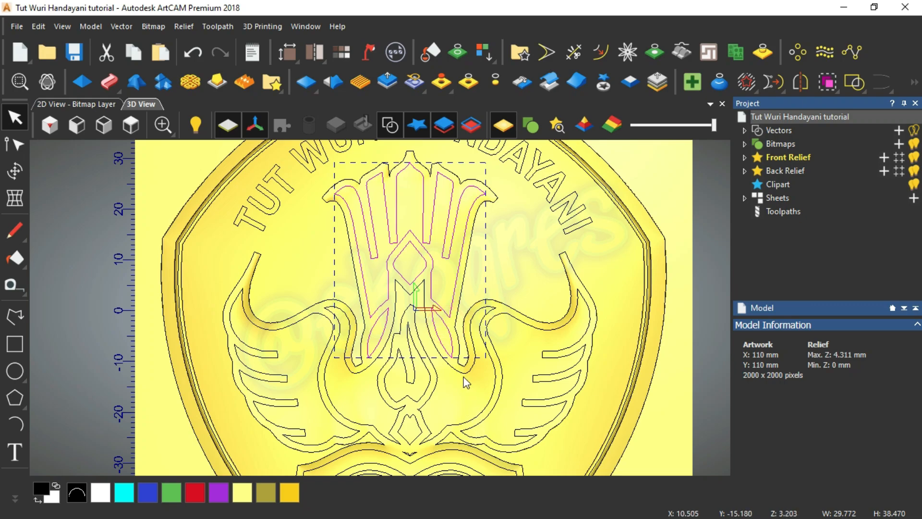
pyautogui.keyDown('shift'); pyautogui.click(423, 299); pyautogui.keyUp('shift')
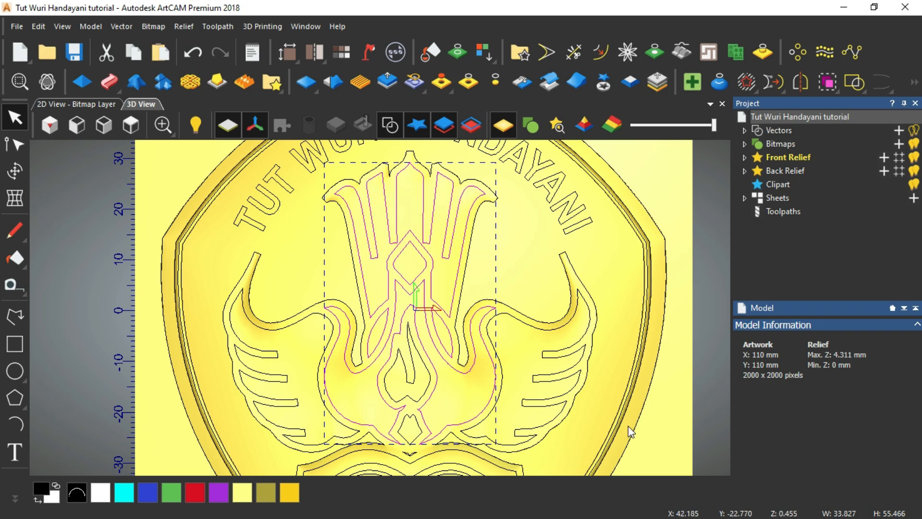
# Add the flame, the small shape below it and both inner wing contours to the selection, and group all selected vectors
pyautogui.click(427, 370)
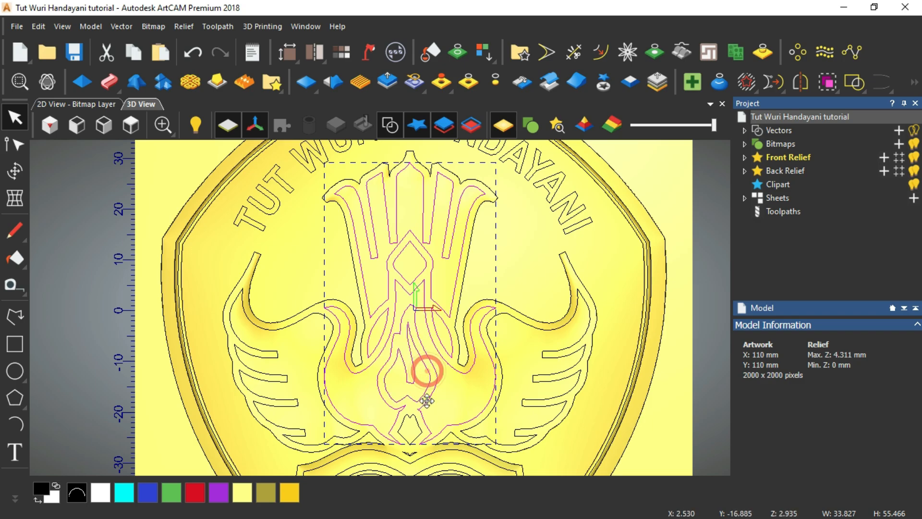
pyautogui.click(421, 427)
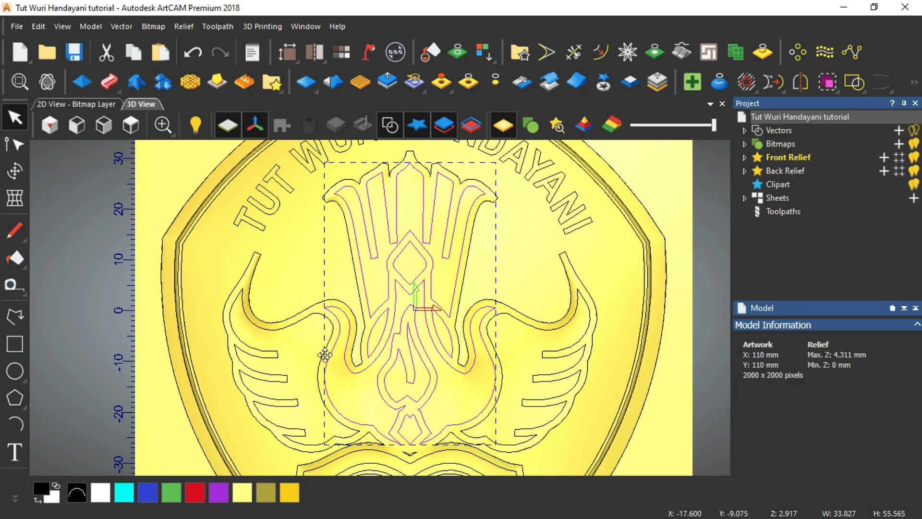
pyautogui.keyDown('shift'); pyautogui.click(335, 341); pyautogui.keyUp('shift')
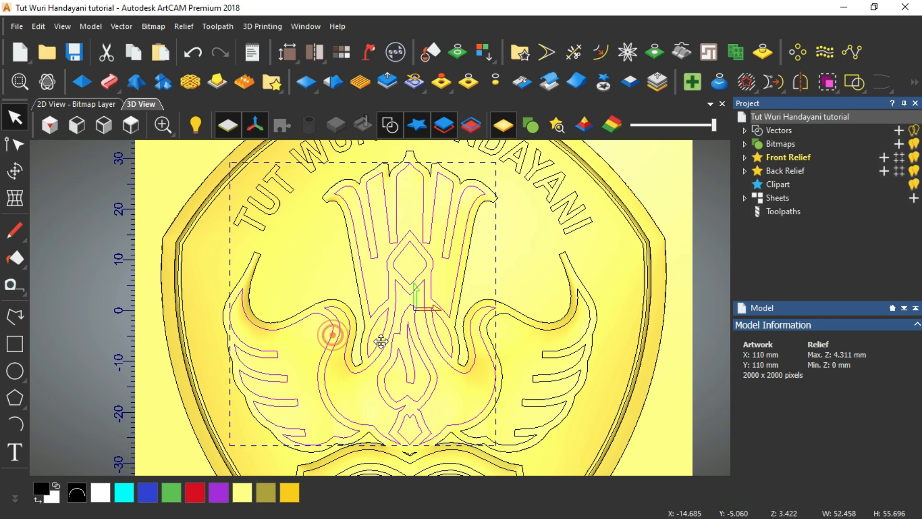
pyautogui.keyDown('shift'); pyautogui.click(564, 327); pyautogui.keyUp('shift')
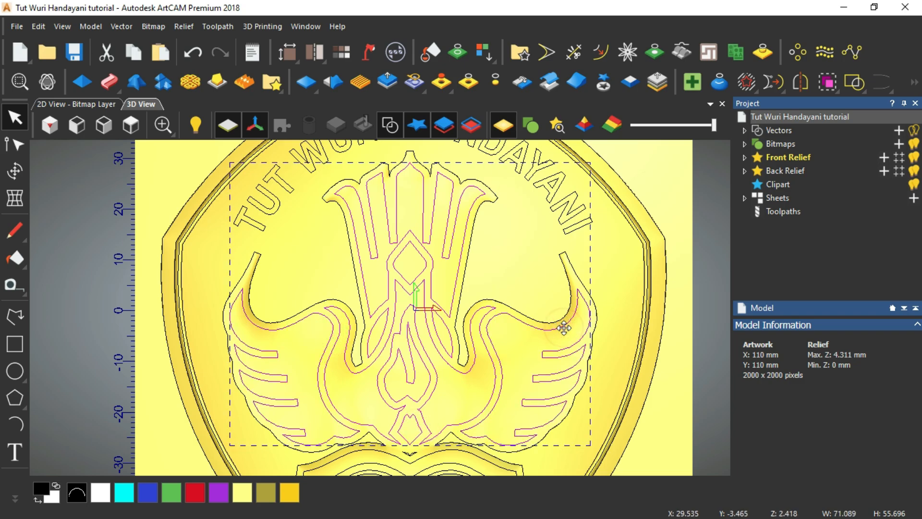
pyautogui.scroll(-2, 455, 221)
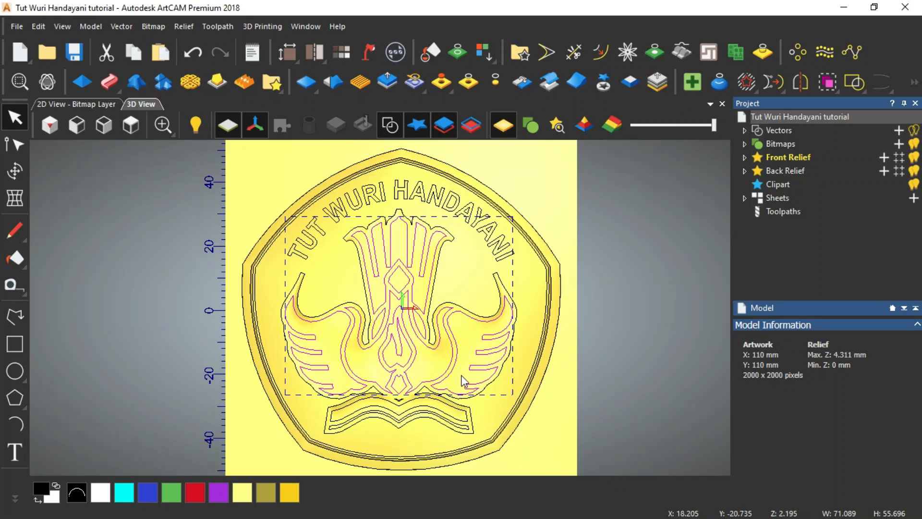
pyautogui.scroll(2, 374, 390)
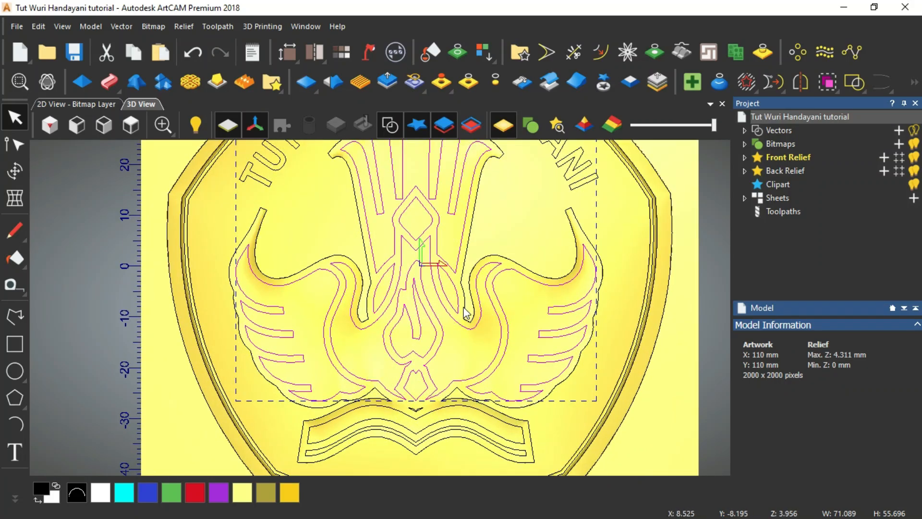
pyautogui.rightClick(491, 285)
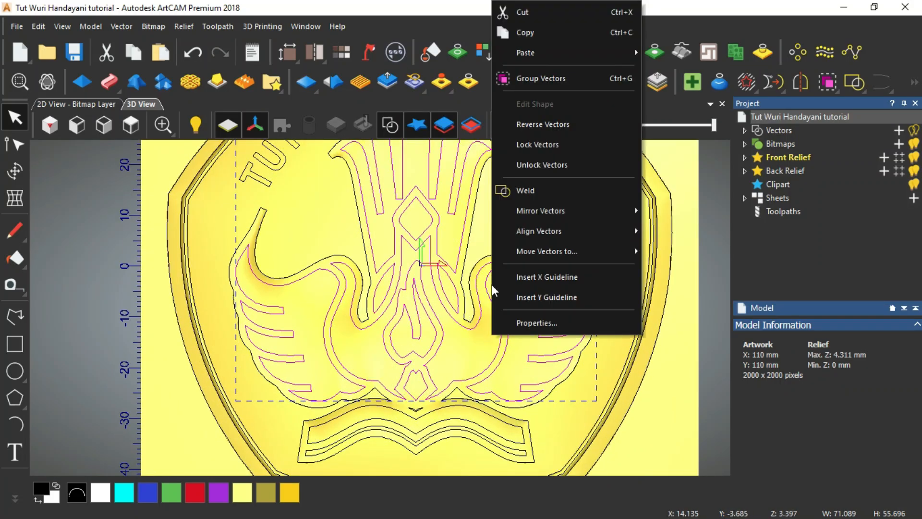
pyautogui.click(549, 80)
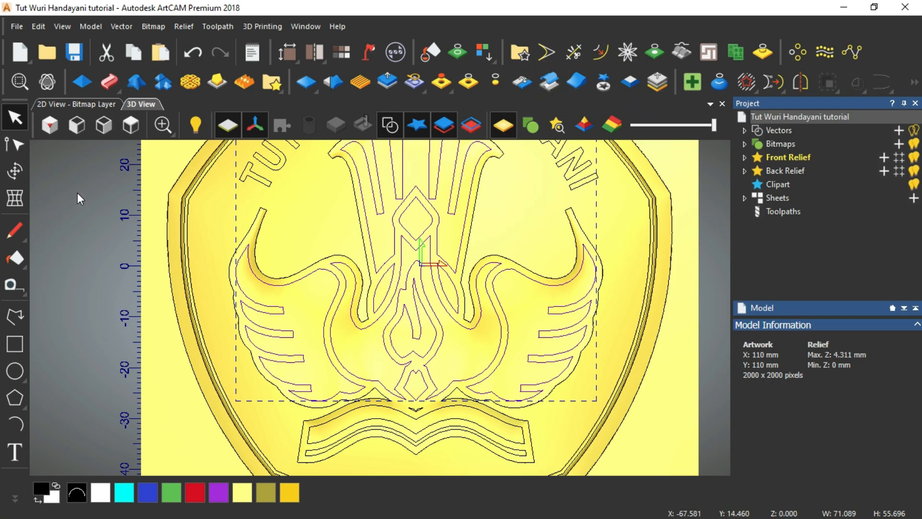
# In isometric view, give the grouped inner emblem contours a round shape profile and hide the vectors
pyautogui.click(49, 127)
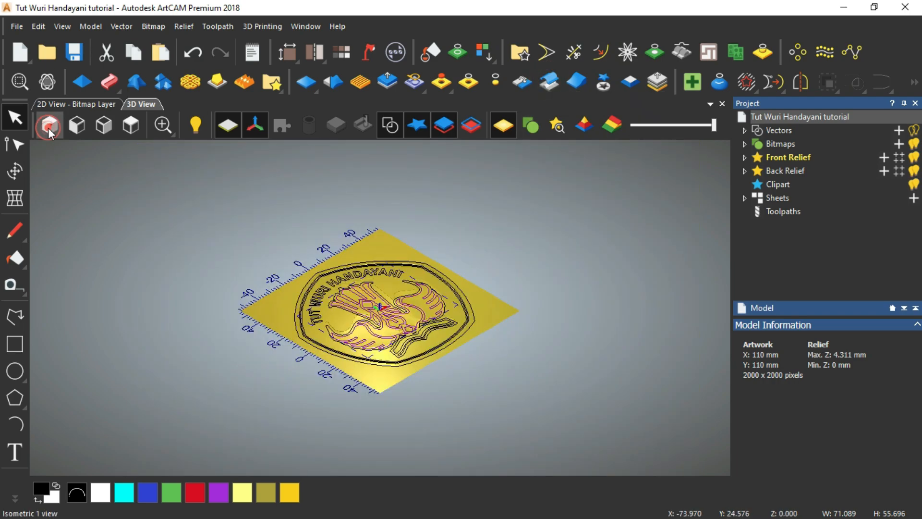
pyautogui.scroll(5, 312, 315)
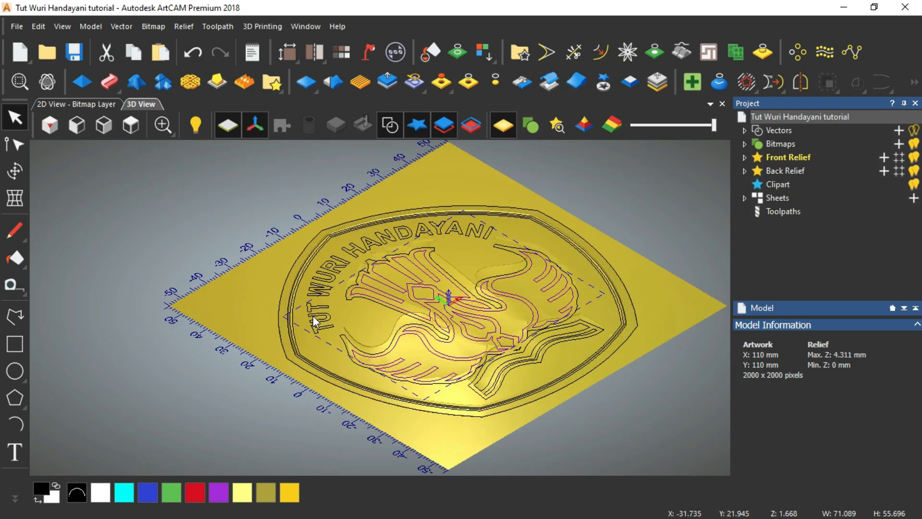
pyautogui.click(85, 84)
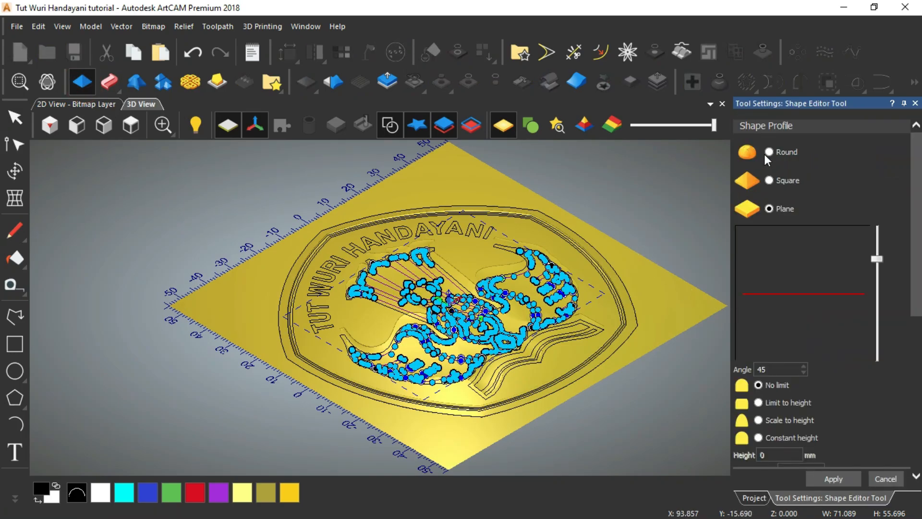
pyautogui.click(769, 152)
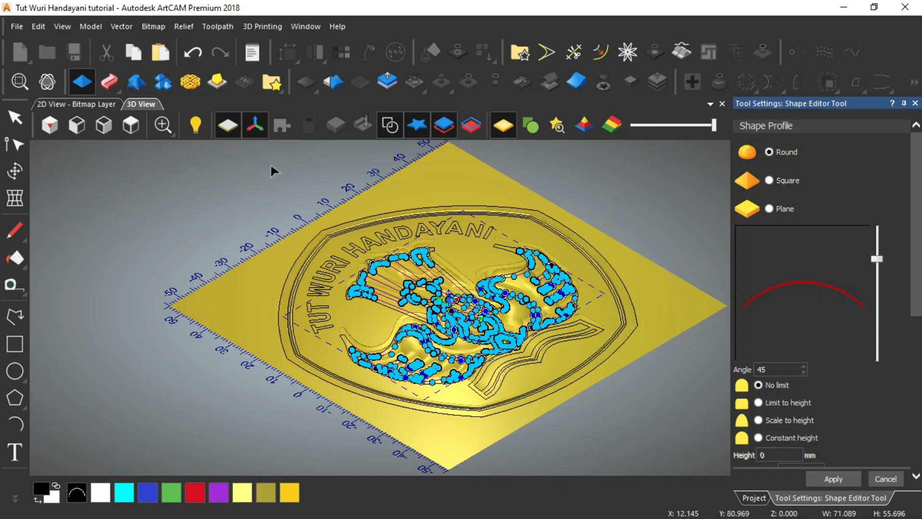
pyautogui.click(390, 126)
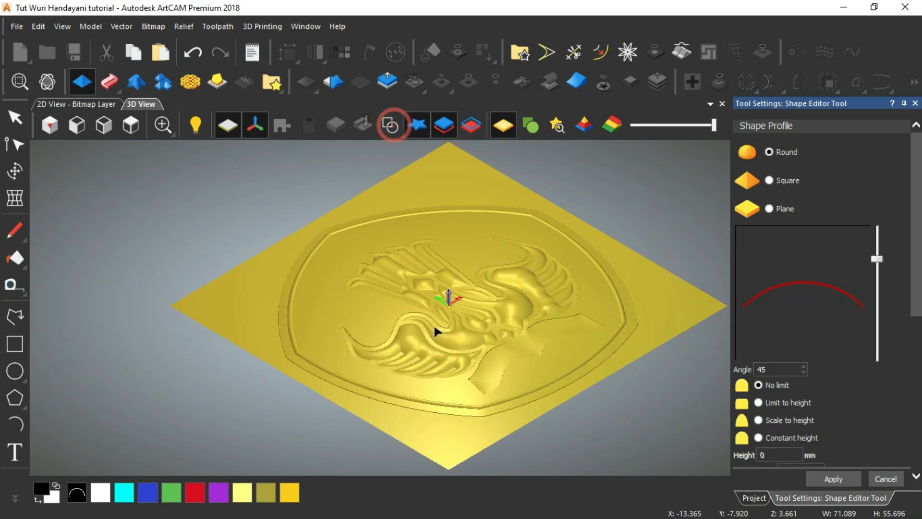
pyautogui.scroll(3, 435, 328)
pyautogui.scroll(2, 437, 328)
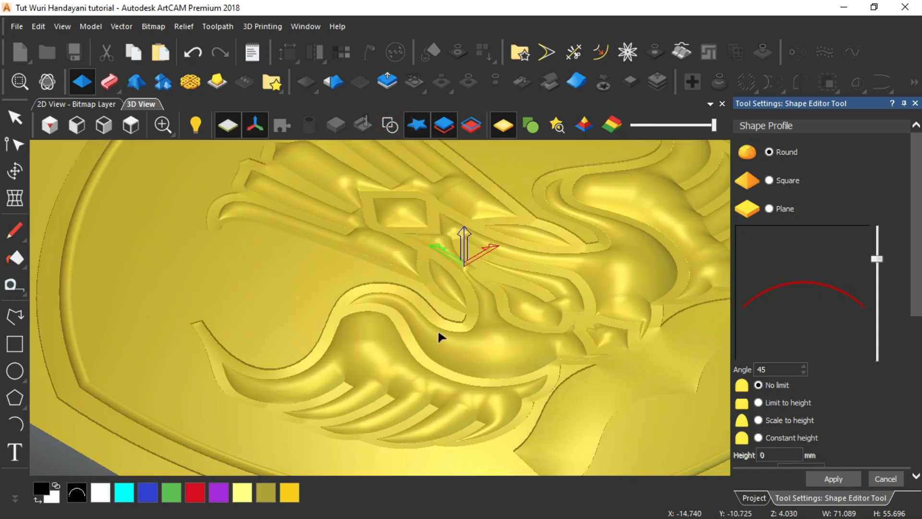
pyautogui.scroll(-5, 470, 307)
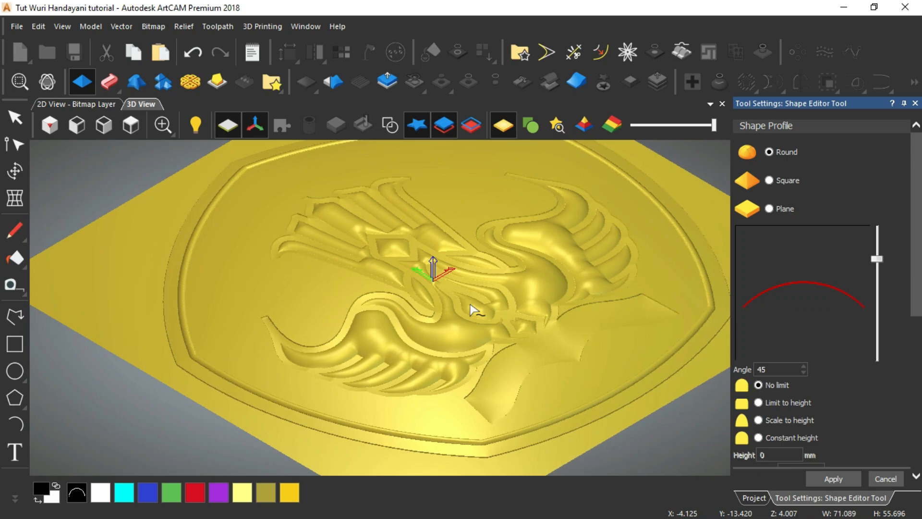
# Flatten the round profile of the grouped contours by lowering its angle to 14
pyautogui.moveTo(875, 260); pyautogui.dragTo(877, 273)
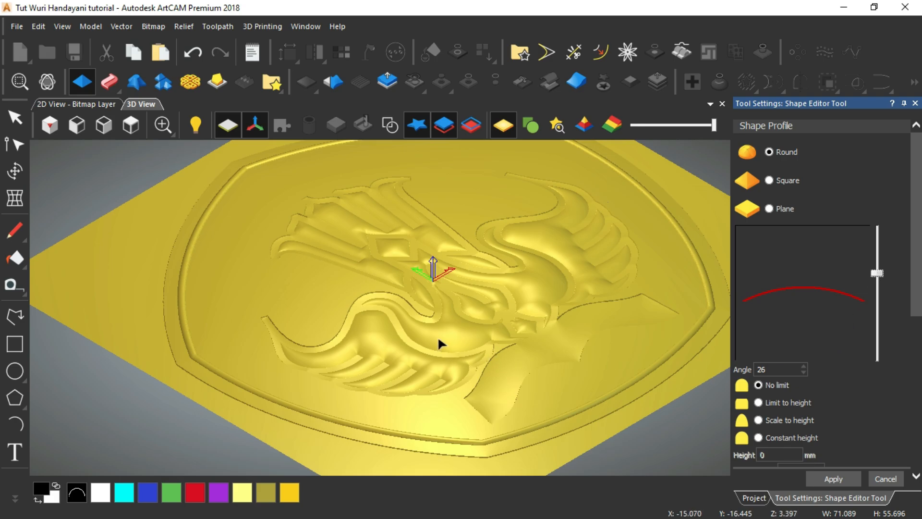
pyautogui.scroll(5, 439, 336)
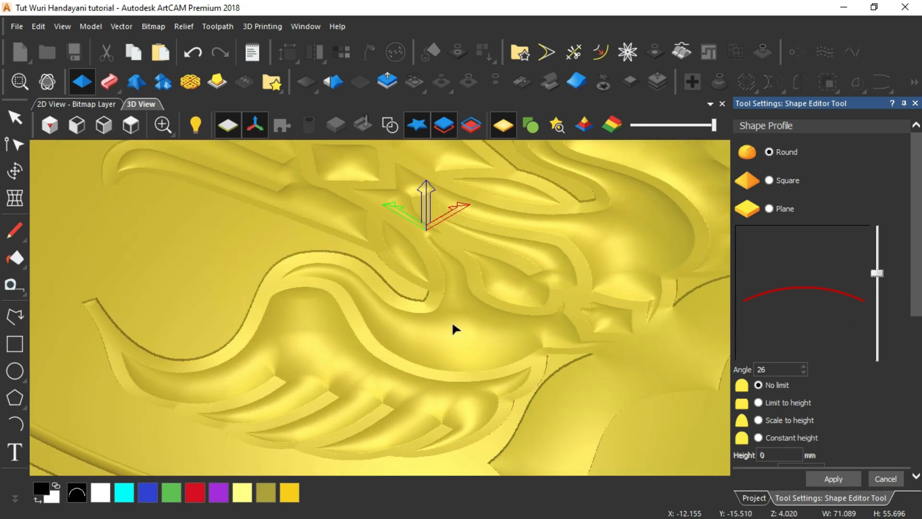
pyautogui.keyDown('alt'); pyautogui.moveTo(453, 317); pyautogui.dragTo(397, 343); pyautogui.keyUp('alt')
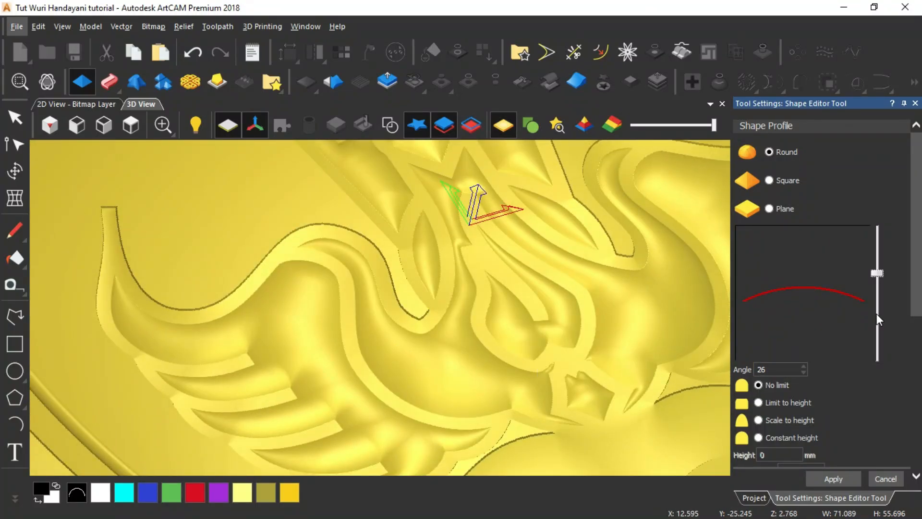
pyautogui.moveTo(880, 273); pyautogui.dragTo(880, 280)
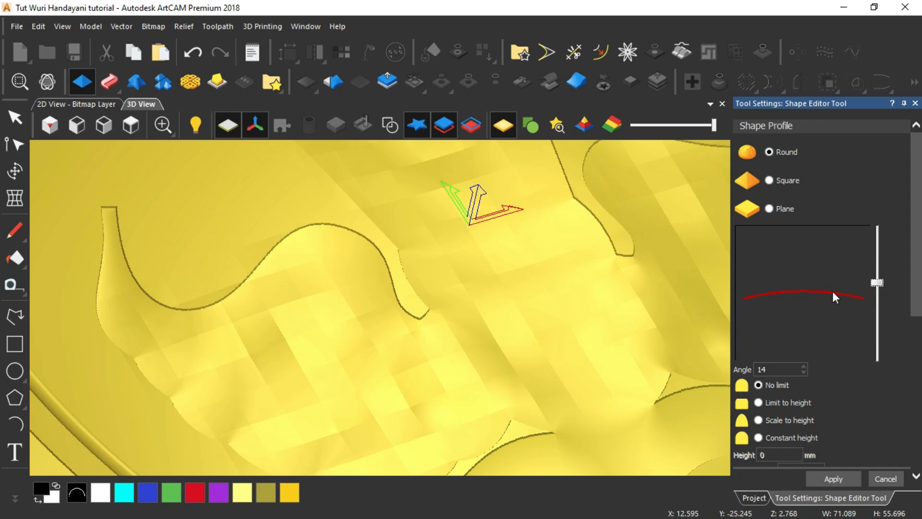
# Set the start height of the grouped emblem shape to 0.2 mm
pyautogui.scroll(-3, 839, 420)
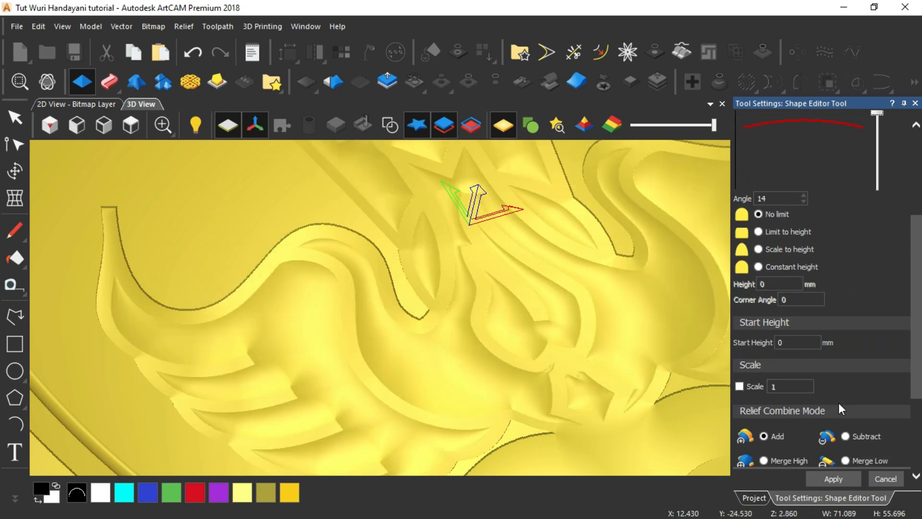
pyautogui.click(805, 343)
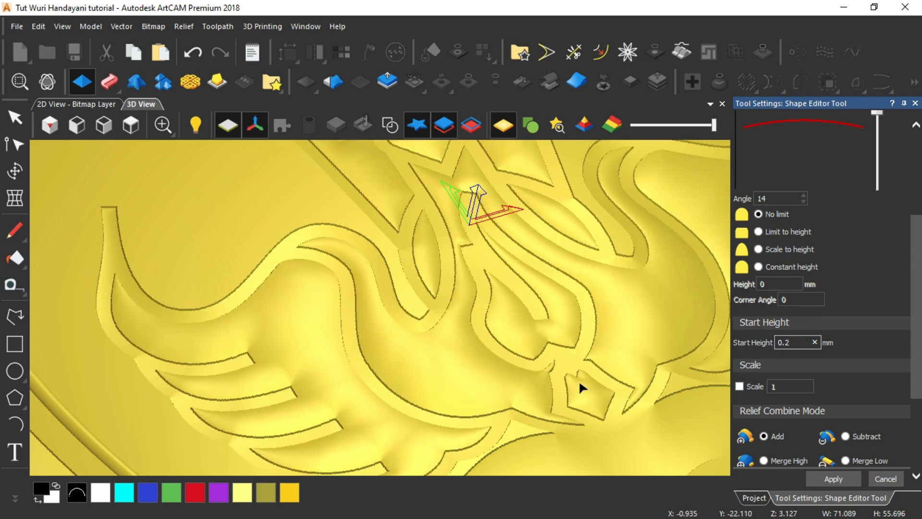
pyautogui.scroll(2, 394, 332)
pyautogui.scroll(-4, 348, 320)
pyautogui.scroll(-2, 432, 330)
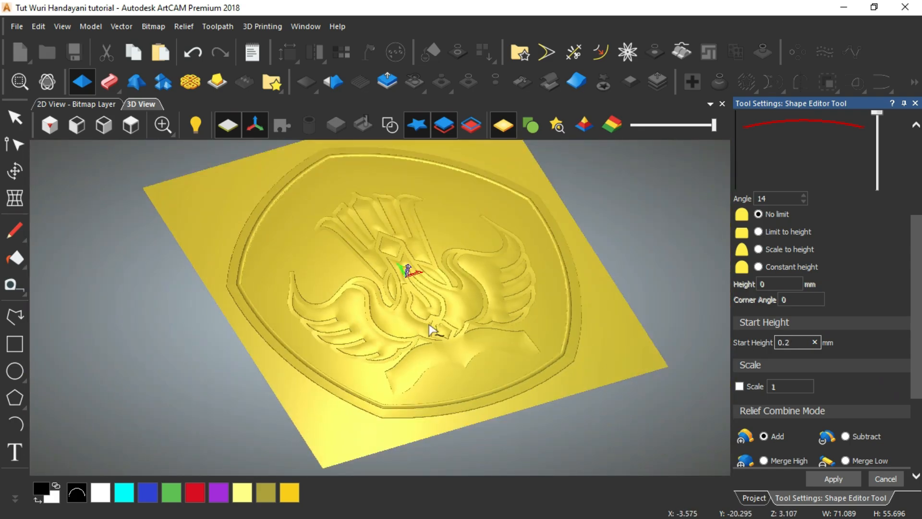
pyautogui.scroll(3, 433, 331)
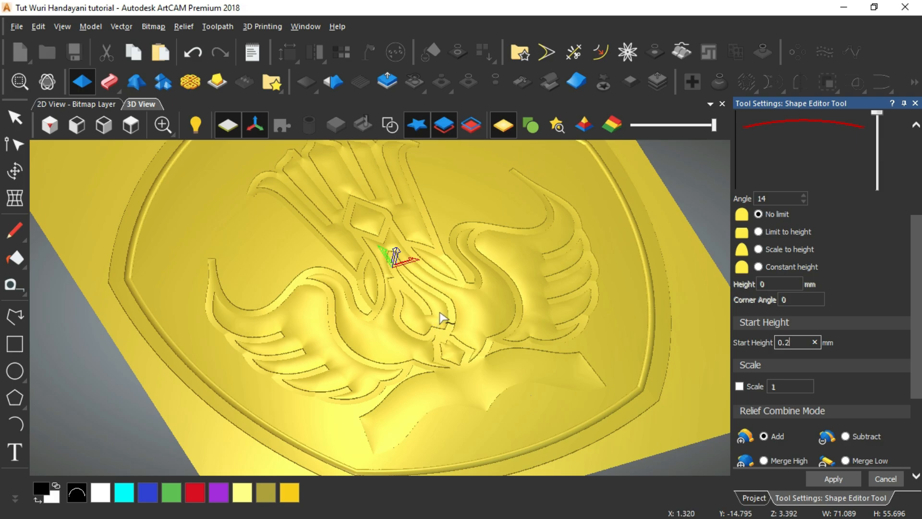
# Examine the raised wings, flame and crown details of the relief from several angles and distances
pyautogui.click(788, 342)
pyautogui.scroll(2, 494, 353)
pyautogui.scroll(-3, 469, 321)
pyautogui.moveTo(458, 303); pyautogui.dragTo(360, 391)
pyautogui.scroll(3, 378, 287)
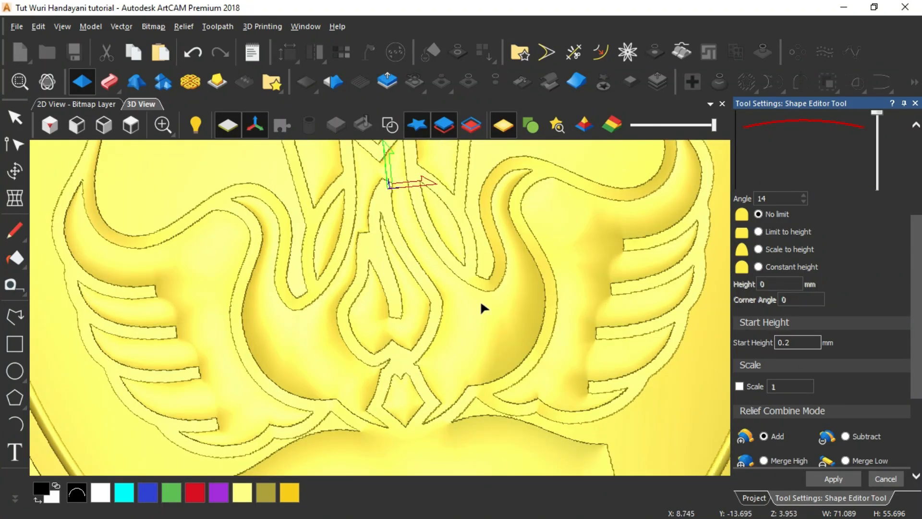
pyautogui.scroll(-5, 491, 307)
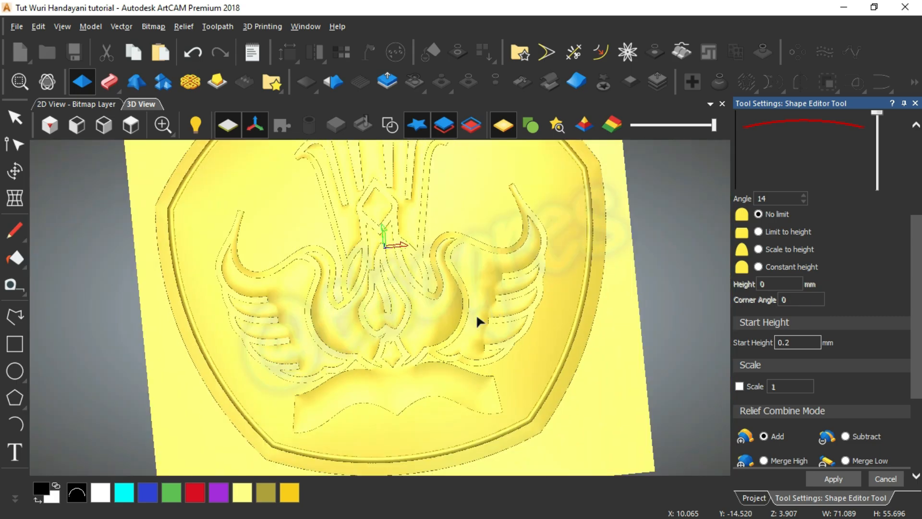
pyautogui.moveTo(477, 319); pyautogui.dragTo(471, 201)
pyautogui.scroll(3, 341, 310)
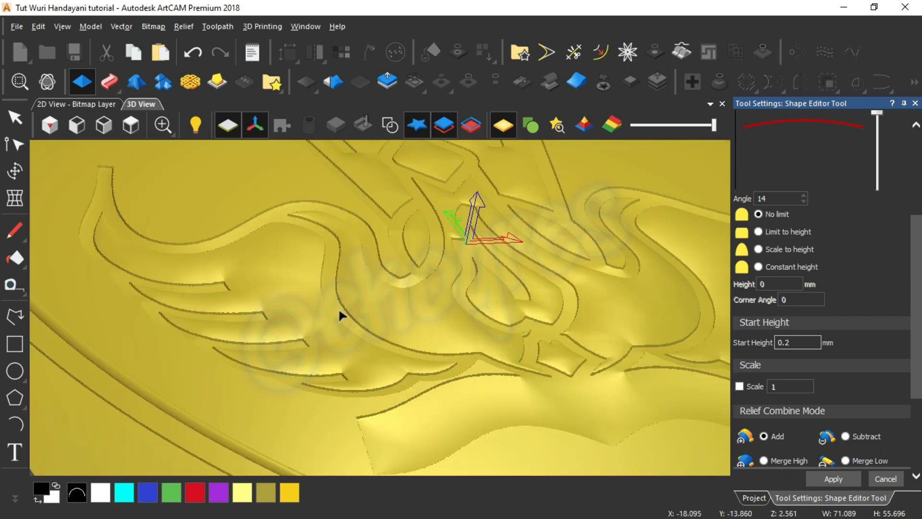
pyautogui.moveTo(341, 310); pyautogui.dragTo(268, 408)
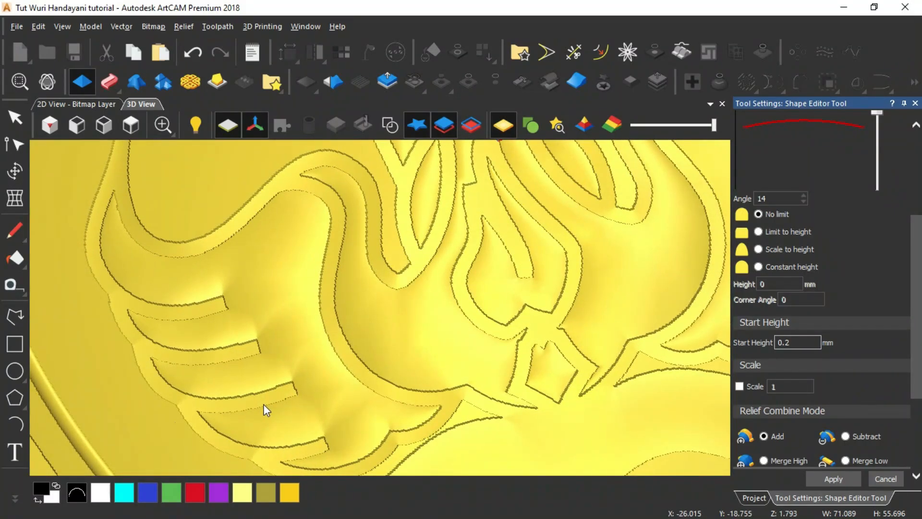
pyautogui.scroll(-5, 389, 311)
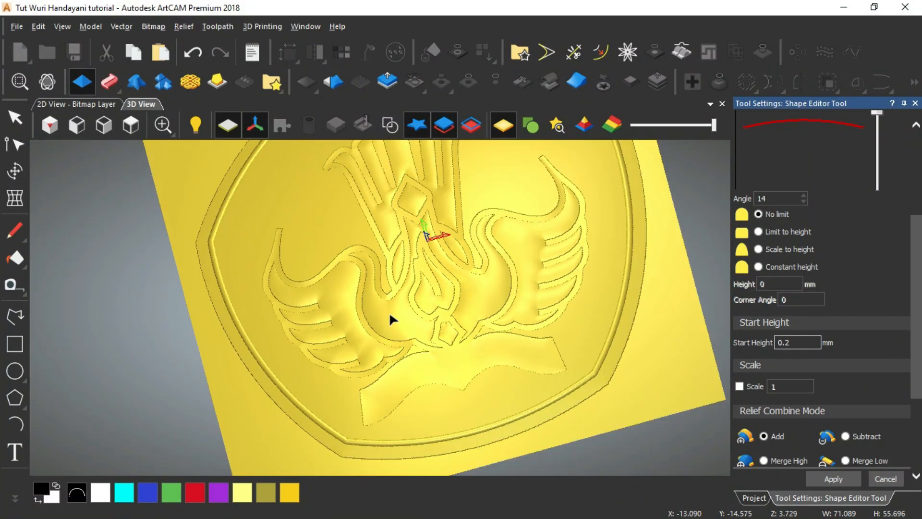
pyautogui.scroll(4, 443, 214)
# Display the vectors, reselect the grouped inner emblem contours, and hide the vectors again
pyautogui.click(444, 218)
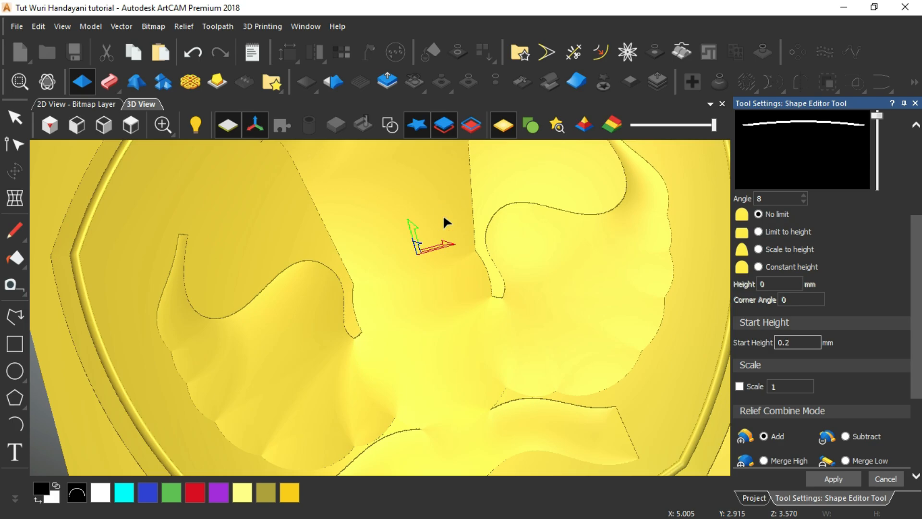
pyautogui.click(391, 125)
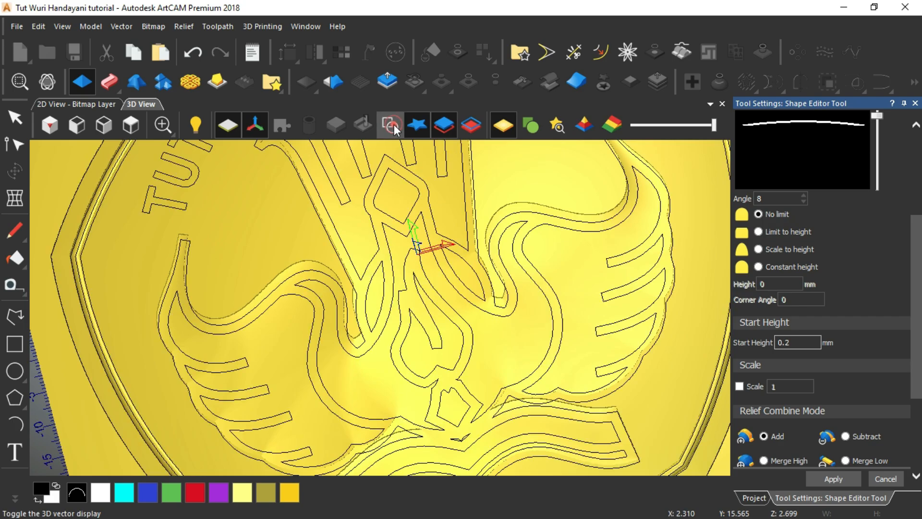
pyautogui.click(388, 226)
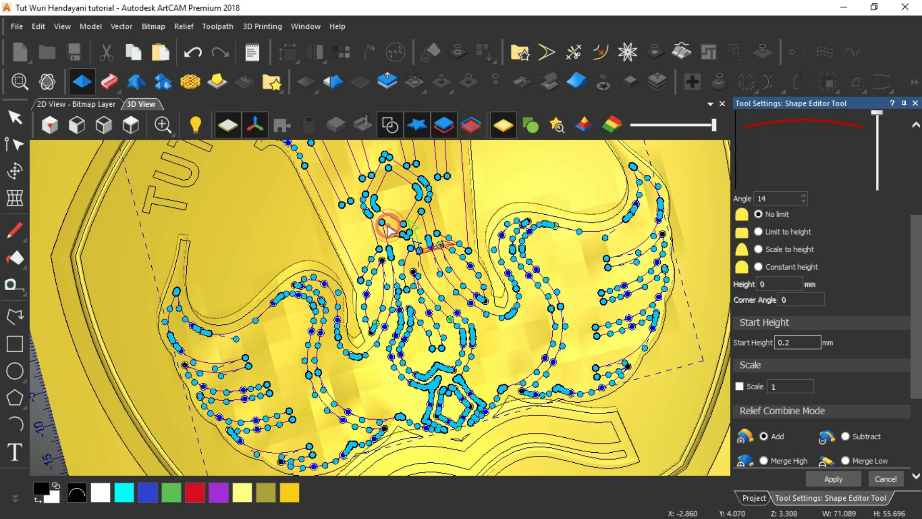
pyautogui.click(386, 121)
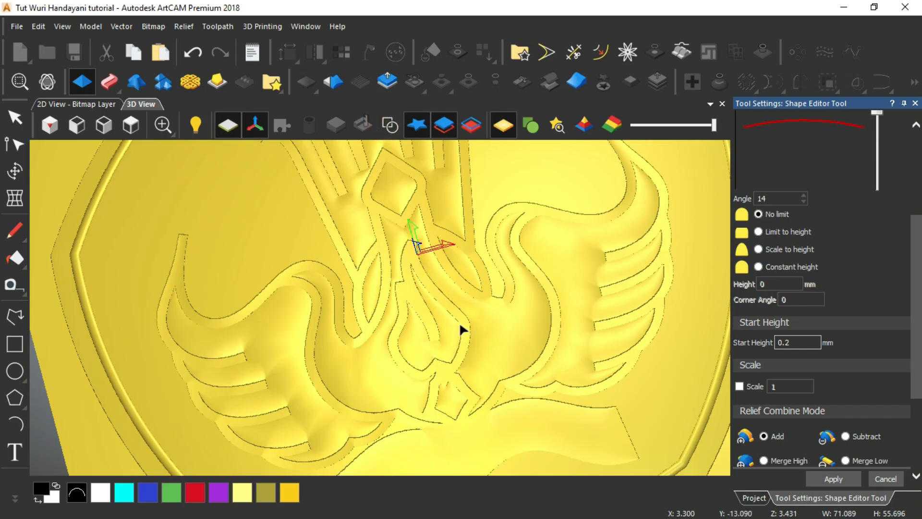
# Examine the raised wings, flame and crown of the relief up close and as a whole from several angles
pyautogui.moveTo(462, 324); pyautogui.dragTo(444, 253)
pyautogui.scroll(3, 396, 238)
pyautogui.scroll(-4, 484, 251)
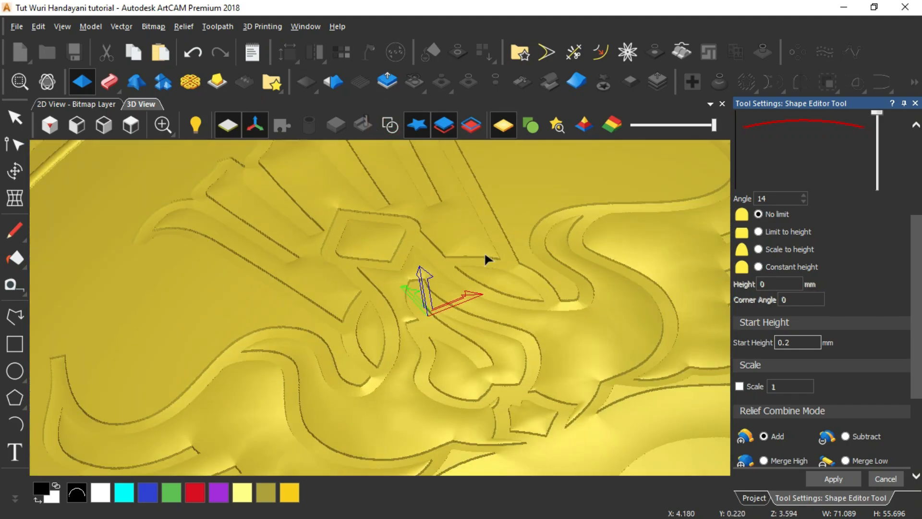
pyautogui.moveTo(518, 262); pyautogui.dragTo(449, 421)
pyautogui.scroll(-3, 490, 254)
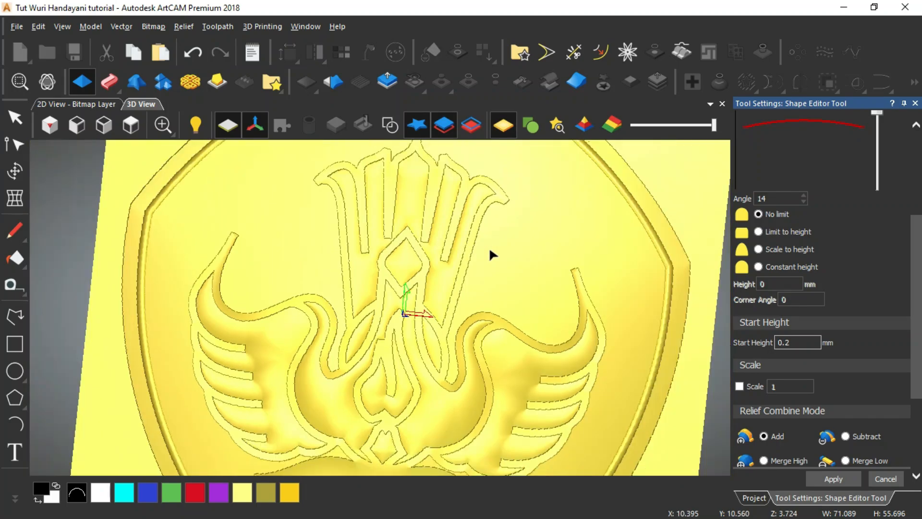
pyautogui.moveTo(490, 253); pyautogui.dragTo(381, 333)
pyautogui.scroll(3, 375, 336)
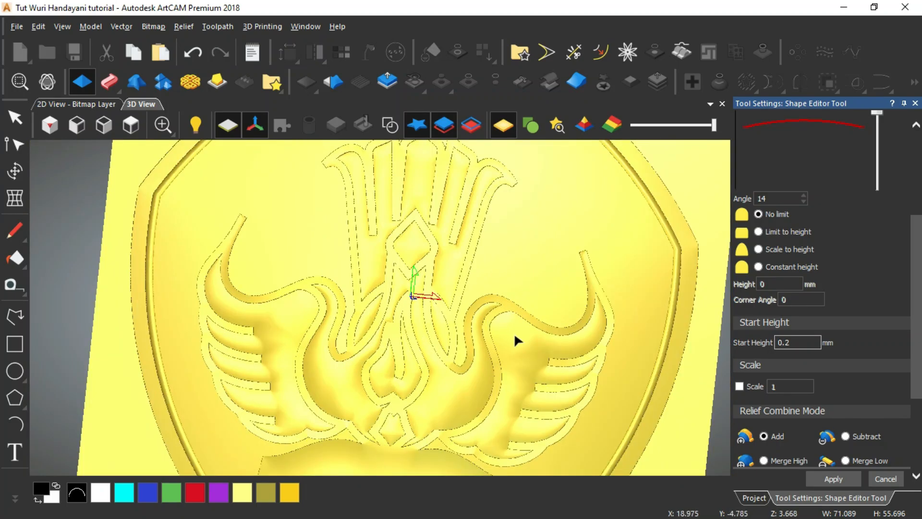
pyautogui.moveTo(515, 340); pyautogui.dragTo(577, 237)
pyautogui.scroll(2, 400, 357)
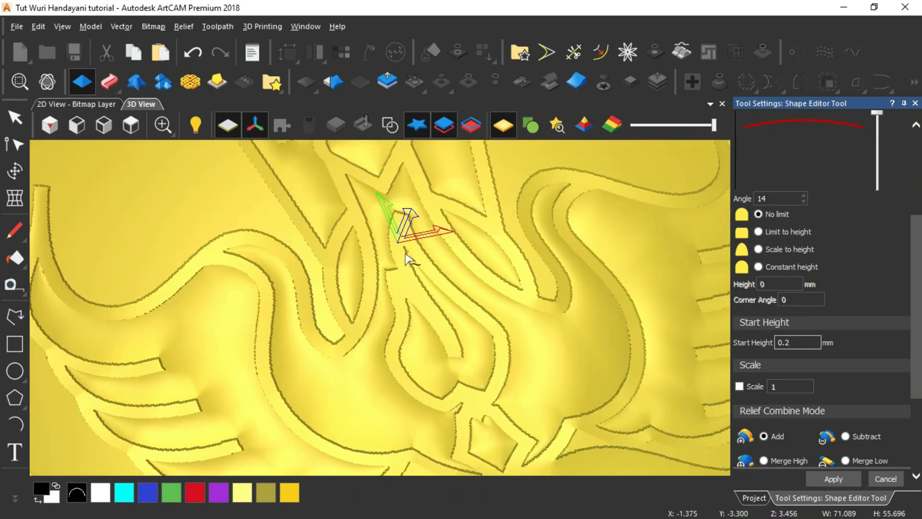
pyautogui.scroll(-4, 404, 289)
pyautogui.moveTo(406, 315); pyautogui.dragTo(300, 356)
pyautogui.scroll(2, 397, 288)
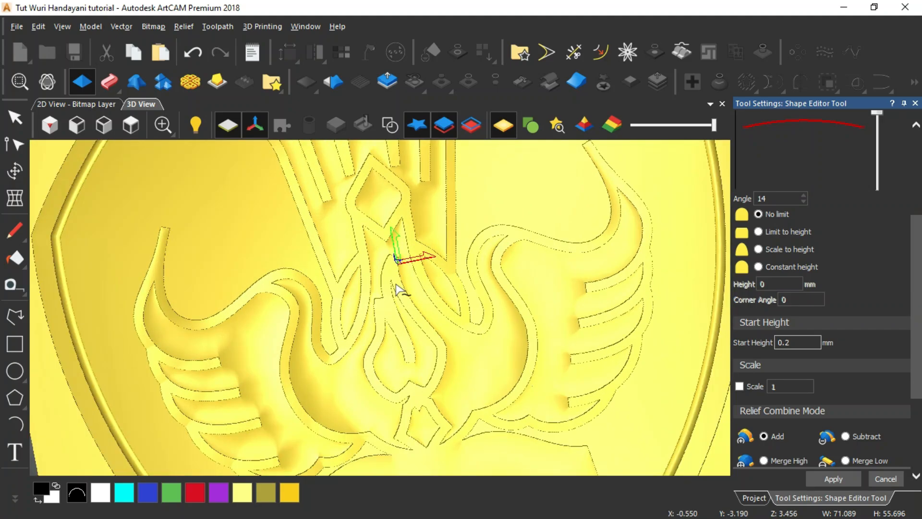
pyautogui.scroll(-3, 393, 281)
pyautogui.moveTo(399, 283); pyautogui.dragTo(389, 326)
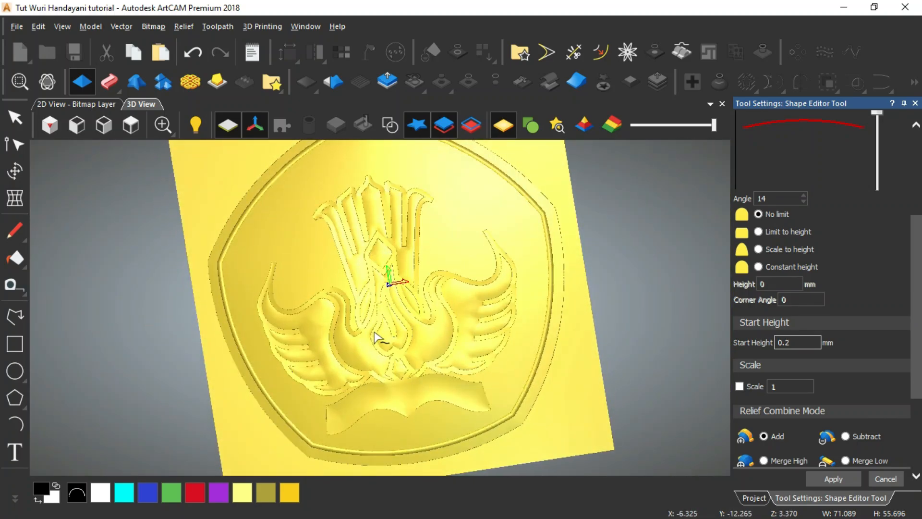
pyautogui.scroll(3, 380, 336)
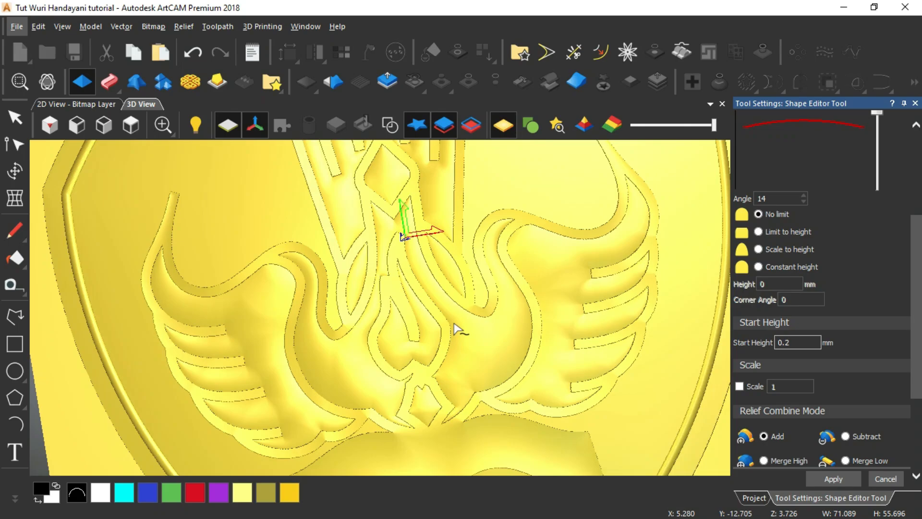
pyautogui.scroll(-3, 454, 318)
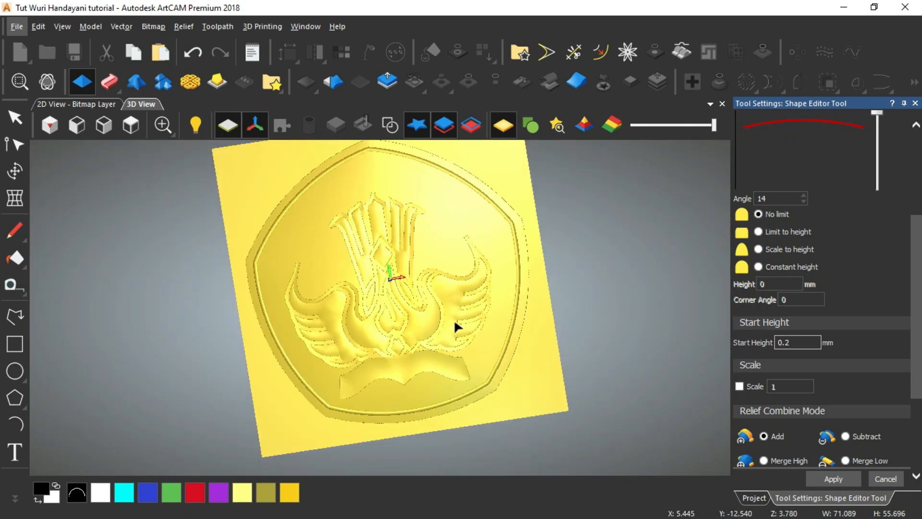
# Set the round profile's angle to 18 for the grouped inner emblem contours
pyautogui.click(777, 198)
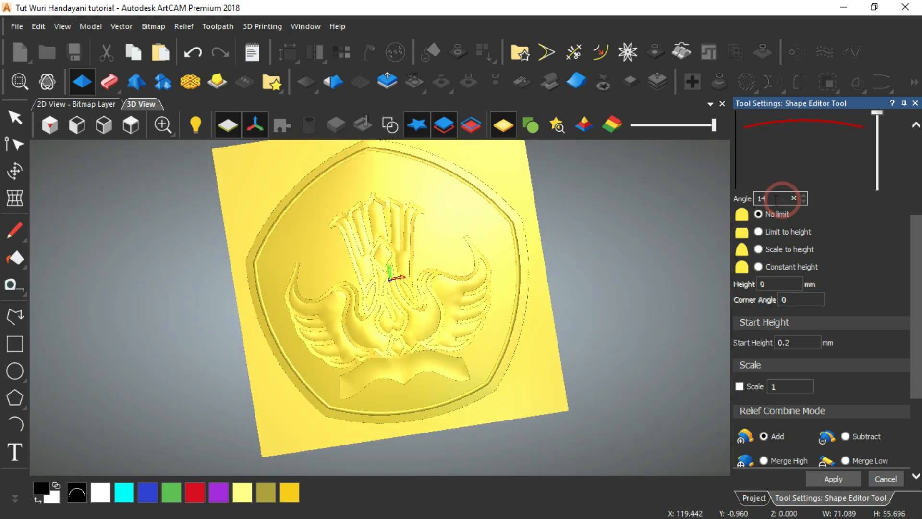
pyautogui.doubleClick(771, 198)
pyautogui.write('18')
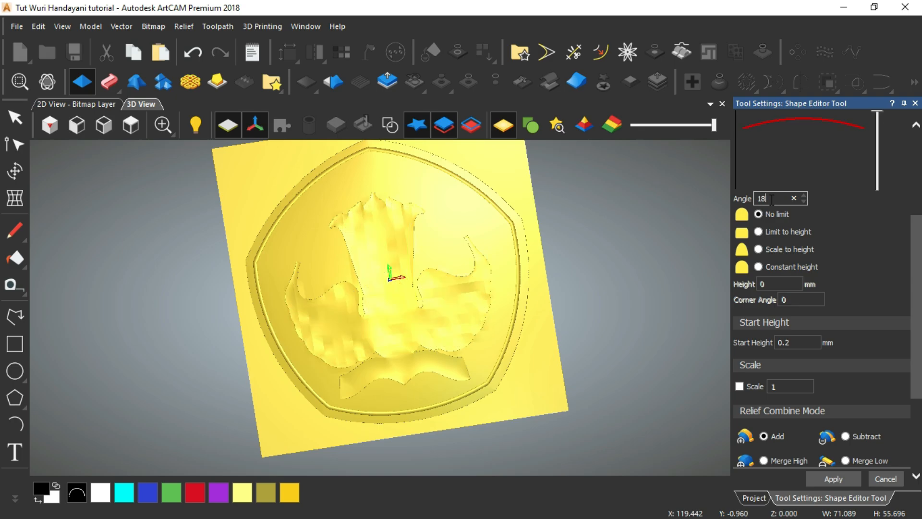
pyautogui.scroll(4, 422, 351)
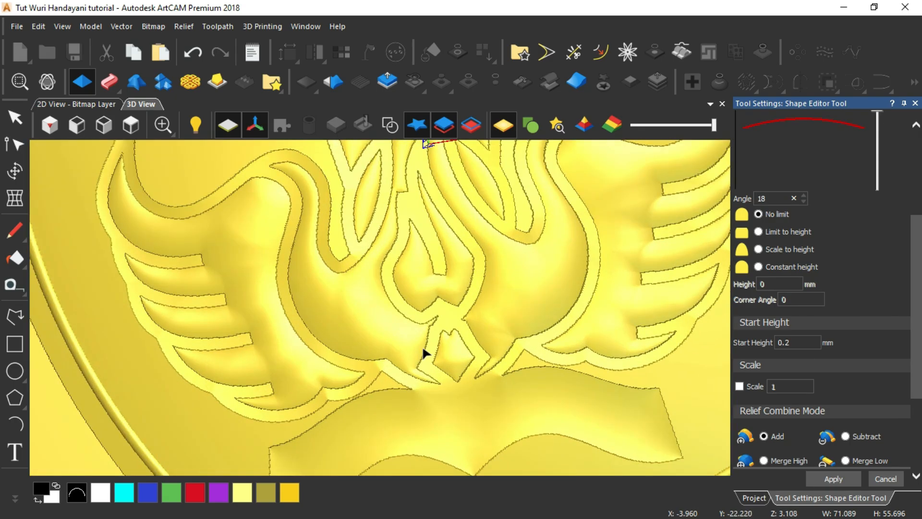
pyautogui.scroll(-3, 423, 342)
pyautogui.moveTo(422, 342); pyautogui.dragTo(377, 344)
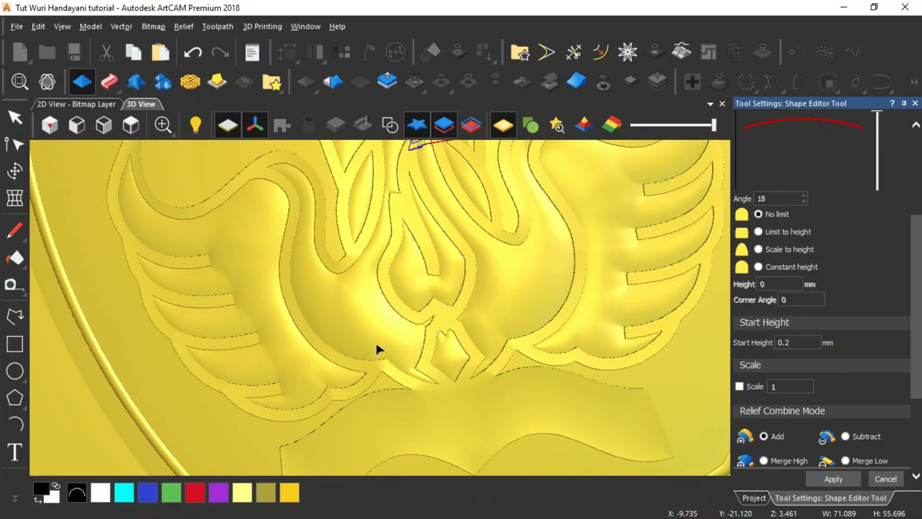
pyautogui.scroll(-4, 485, 289)
pyautogui.press('alt')
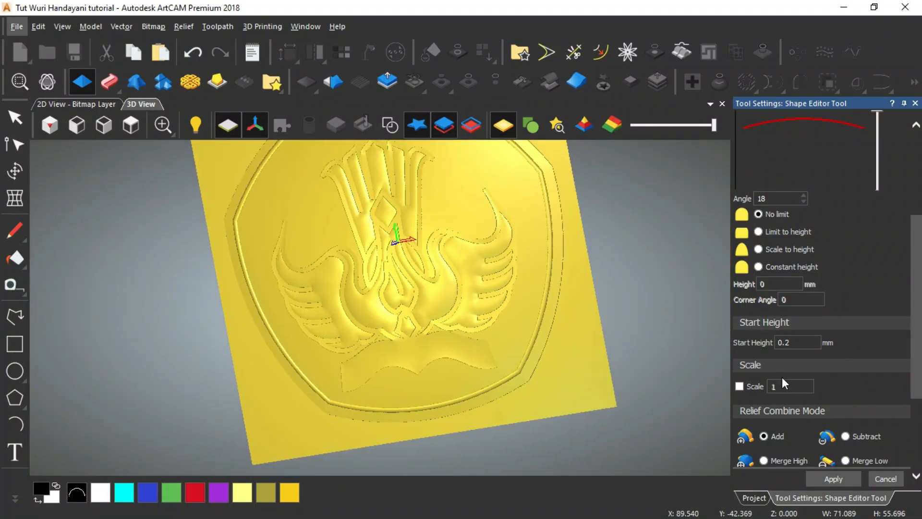
# Apply the round emblem shape to the relief and close the Shape Editor
pyautogui.click(843, 482)
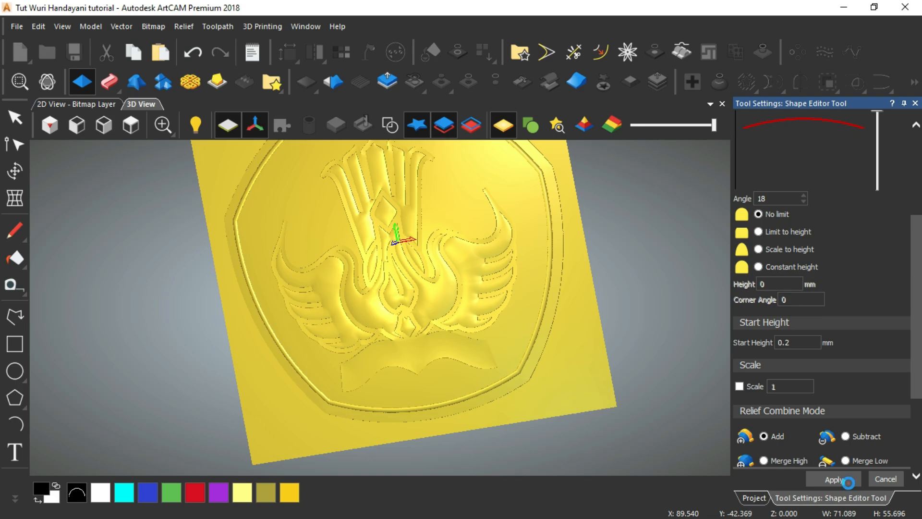
pyautogui.click(846, 483)
pyautogui.click(889, 479)
# Check the wings, flame and ribbon of the emblem relief and save the model
pyautogui.scroll(3, 408, 342)
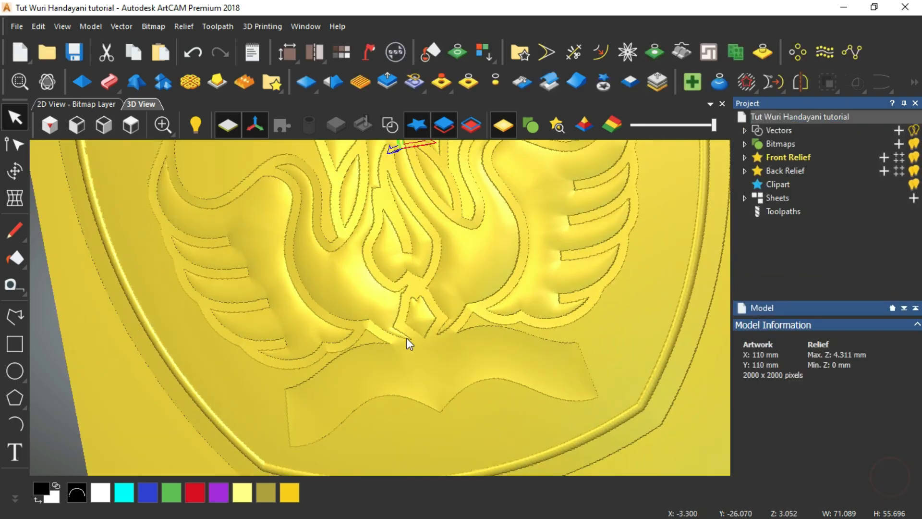
pyautogui.scroll(-4, 428, 347)
pyautogui.moveTo(423, 332); pyautogui.dragTo(474, 290, button='middle')
pyautogui.scroll(4, 414, 276)
pyautogui.scroll(-4, 416, 277)
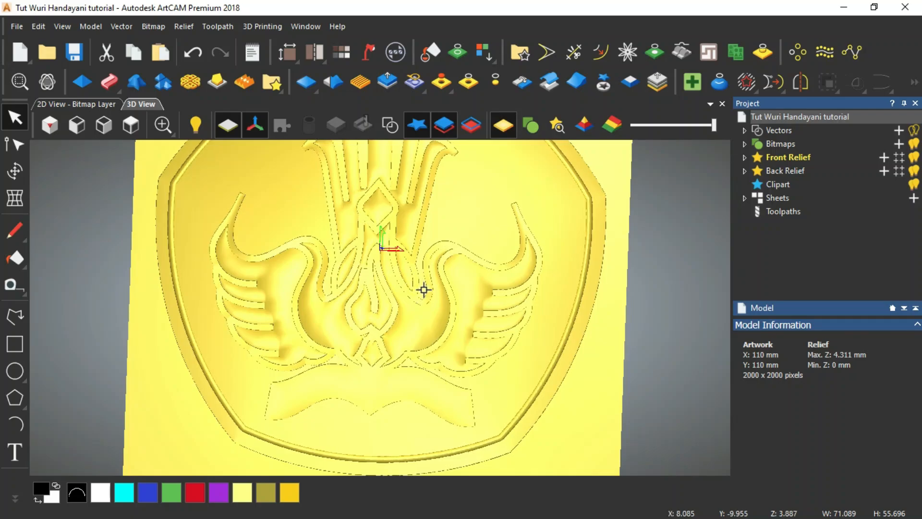
pyautogui.scroll(5, 422, 323)
pyautogui.scroll(-2, 383, 314)
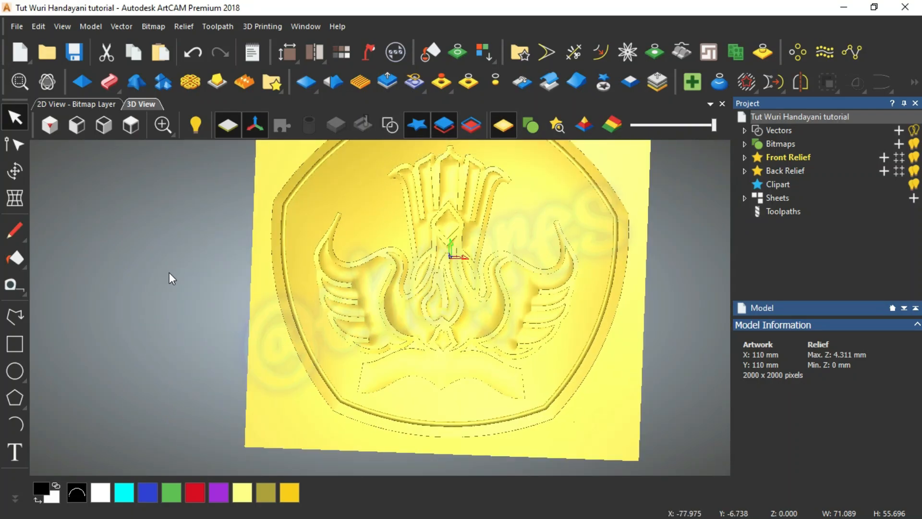
pyautogui.hotkey('ctrl', 's')
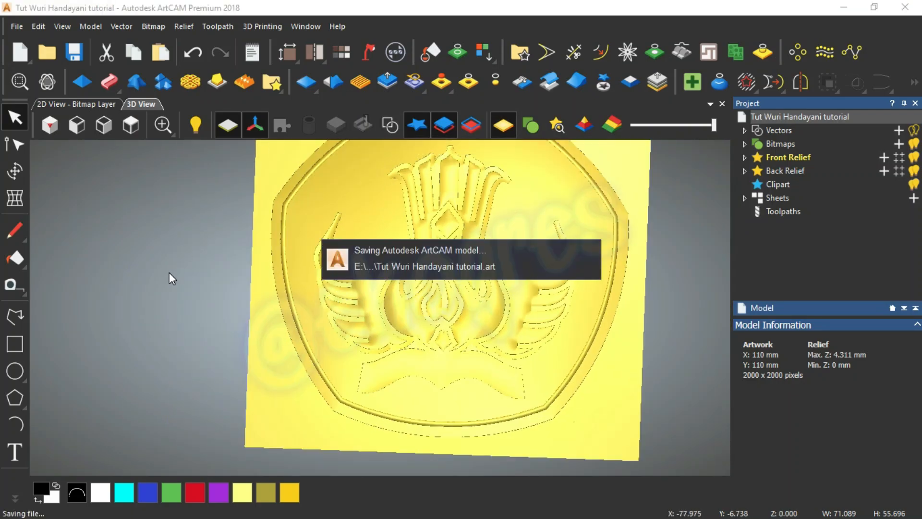
# Display the vectors and group the ribbon's inner contours together with the small V-shaped contour at its upper middle
pyautogui.click(389, 126)
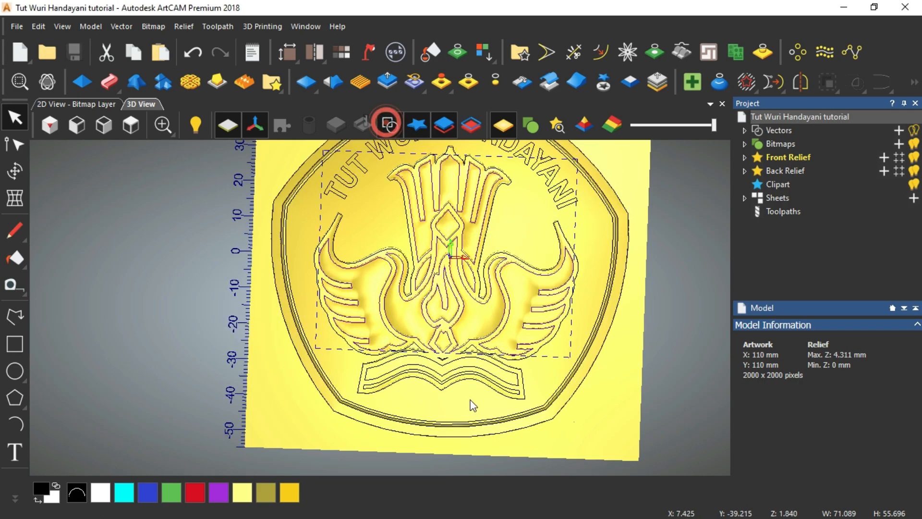
pyautogui.scroll(5, 438, 384)
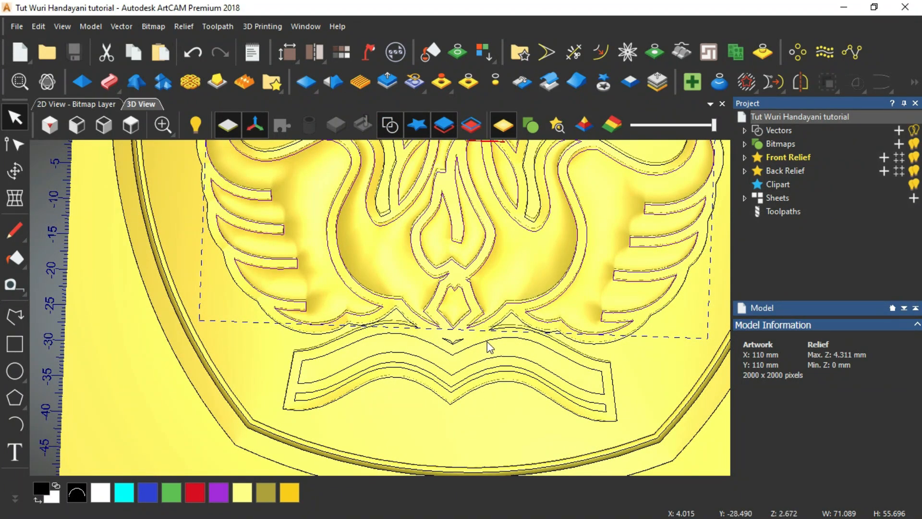
pyautogui.click(459, 341)
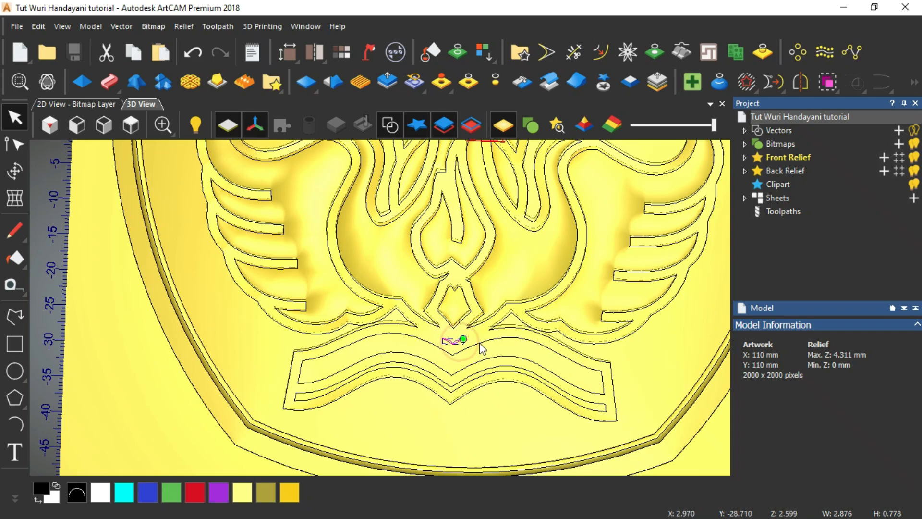
pyautogui.keyDown('shift'); pyautogui.click(479, 342); pyautogui.keyUp('shift')
pyautogui.keyDown('shift'); pyautogui.click(488, 374); pyautogui.keyUp('shift')
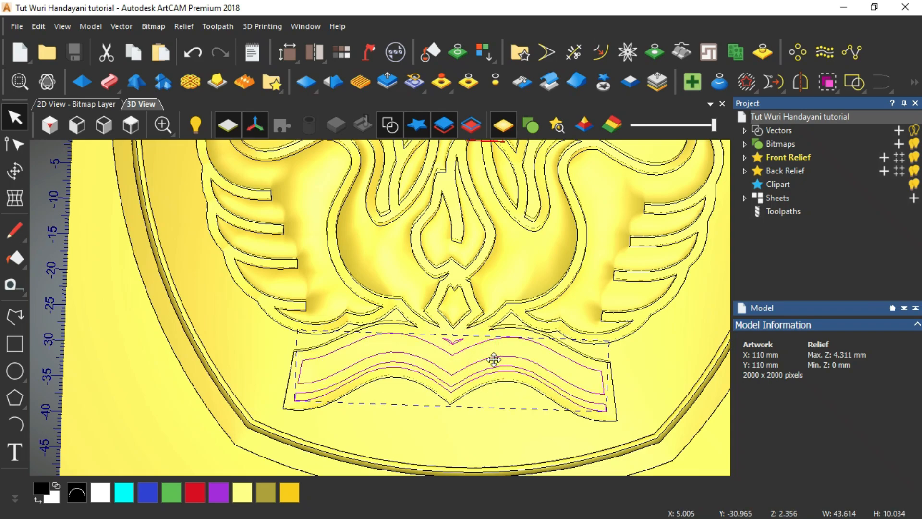
pyautogui.rightClick(494, 359)
pyautogui.click(537, 101)
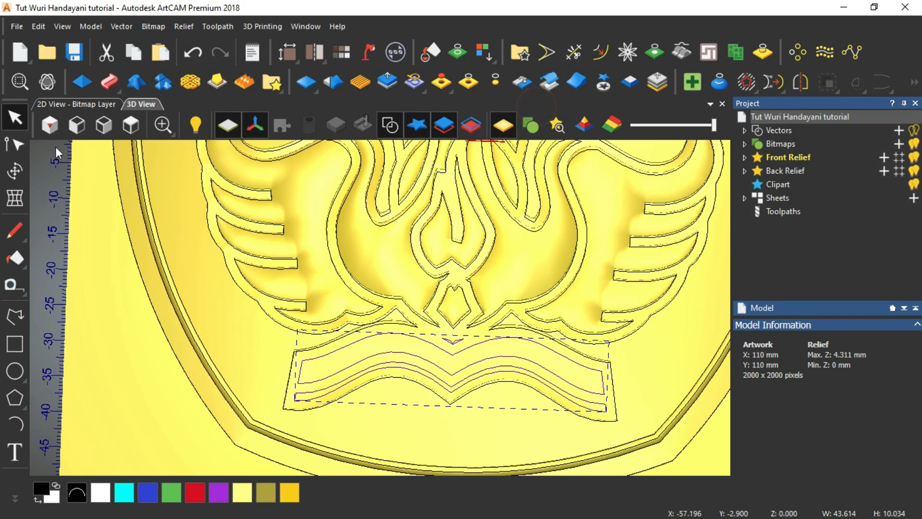
# In isometric view, open the Shape Editor for the grouped ribbon contours and give them a plane profile
pyautogui.click(49, 125)
pyautogui.scroll(5, 422, 359)
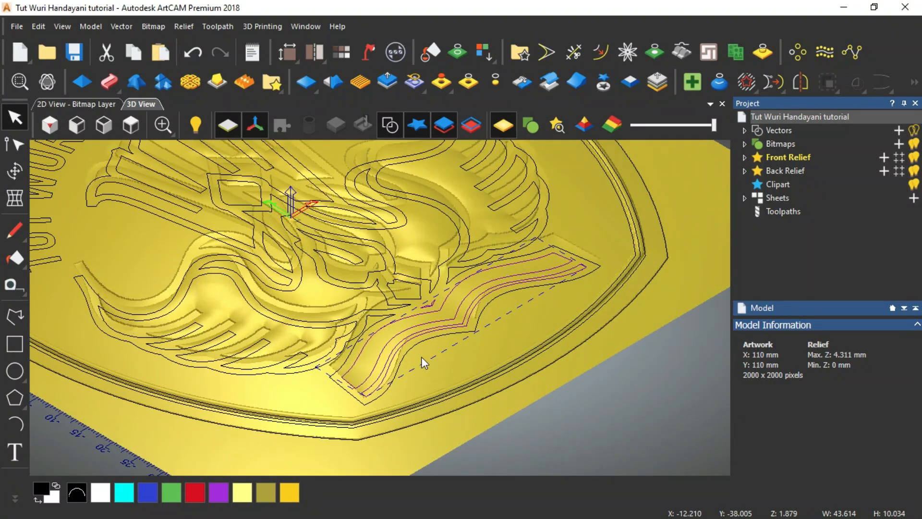
pyautogui.click(84, 82)
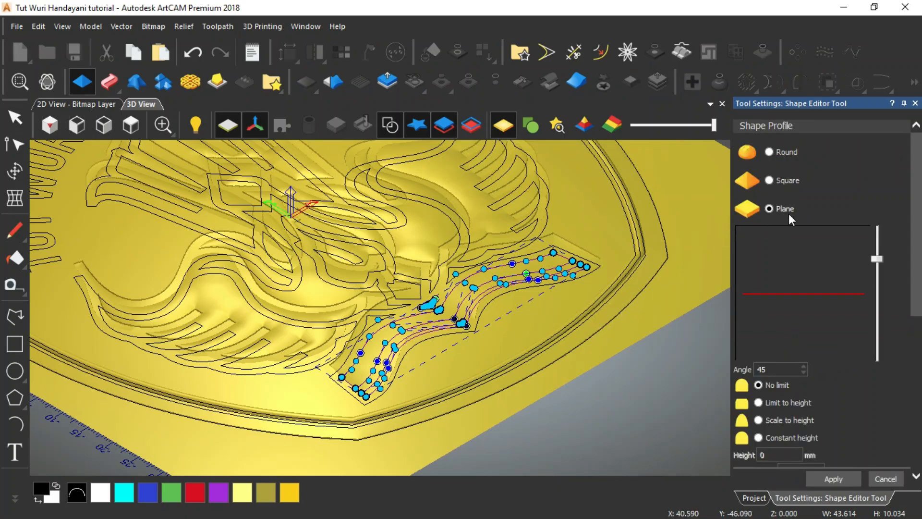
pyautogui.click(389, 126)
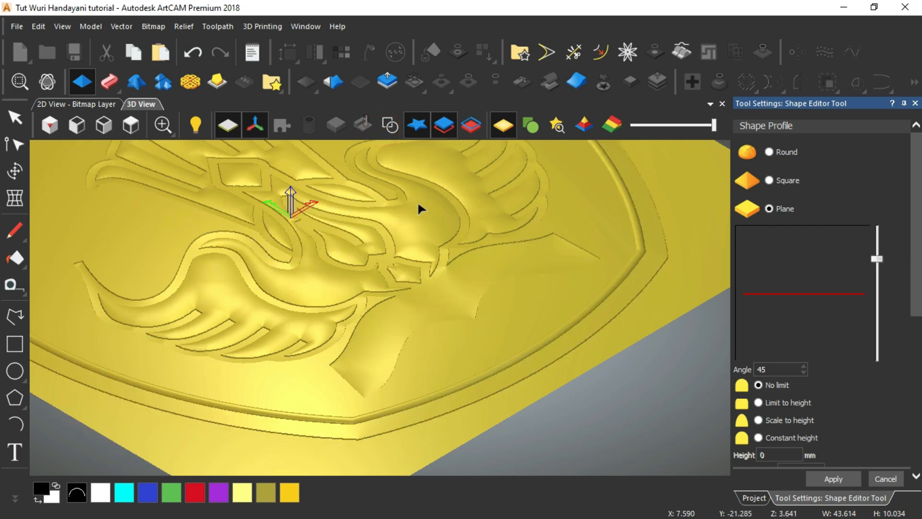
pyautogui.click(390, 126)
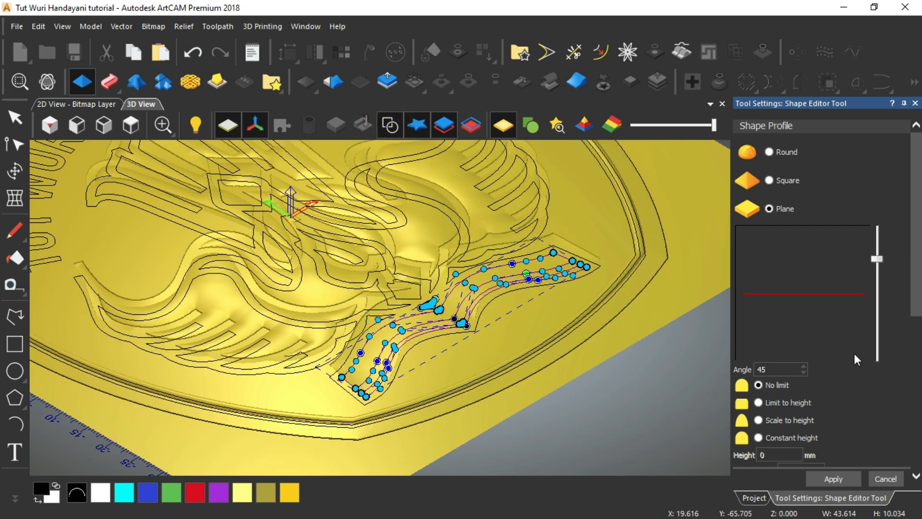
# Set the start height of the grouped ribbon shape to 0.5 mm and hide the vectors to check the relief
pyautogui.scroll(-5, 918, 312)
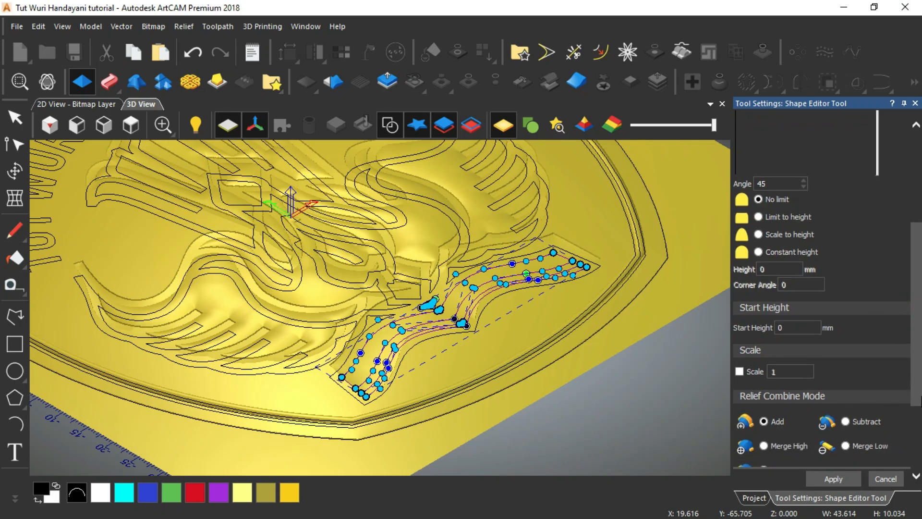
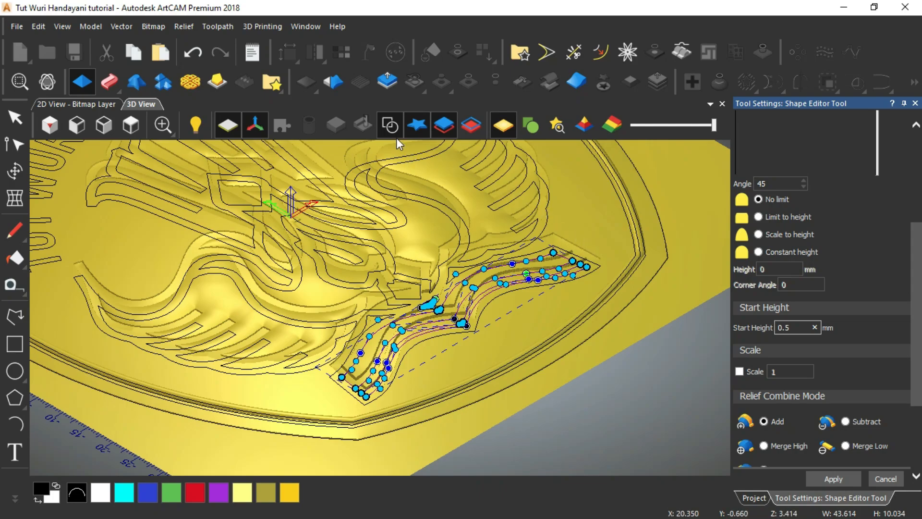
pyautogui.click(390, 125)
pyautogui.scroll(3, 451, 331)
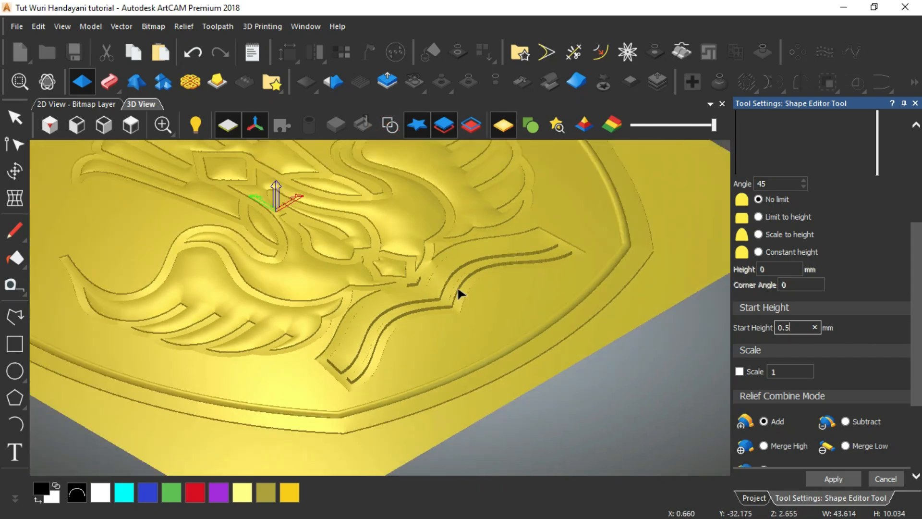
pyautogui.scroll(-2, 458, 289)
pyautogui.keyDown('alt'); pyautogui.moveTo(458, 289); pyautogui.dragTo(360, 361); pyautogui.keyUp('alt')
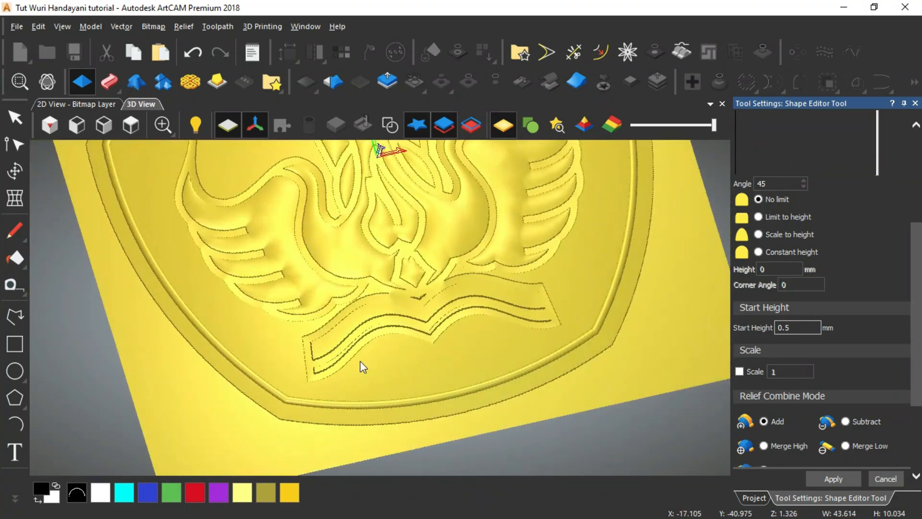
# Set the start height of the grouped ribbon shape to 0.8 mm, apply it and close the Shape Editor
pyautogui.doubleClick(801, 330)
pyautogui.write('0.8')
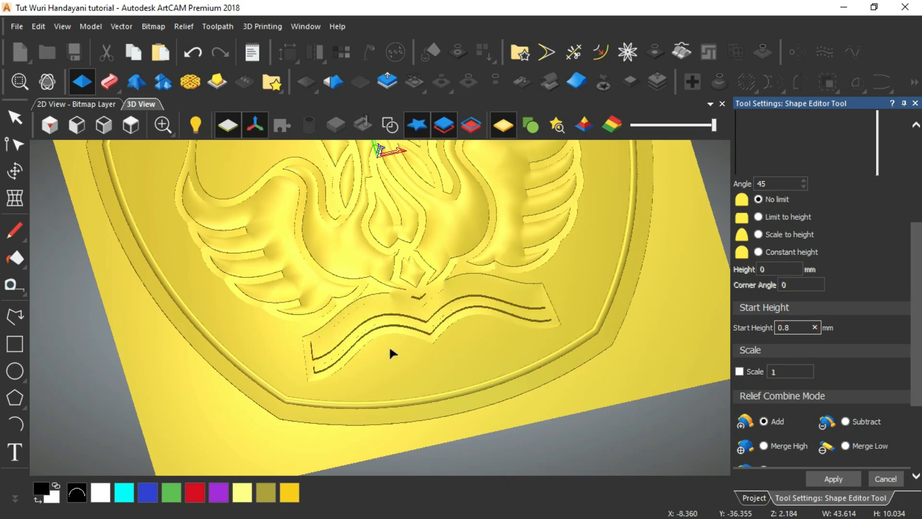
pyautogui.moveTo(383, 352); pyautogui.dragTo(352, 346)
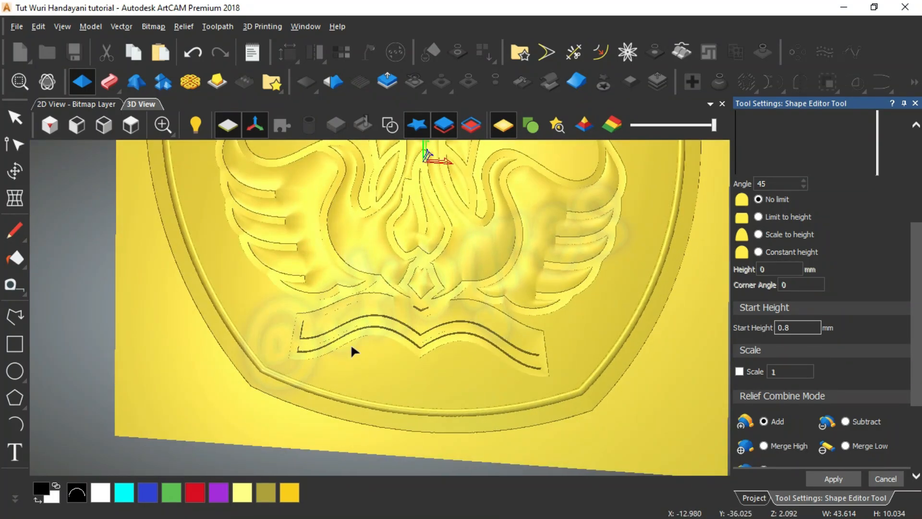
pyautogui.click(846, 481)
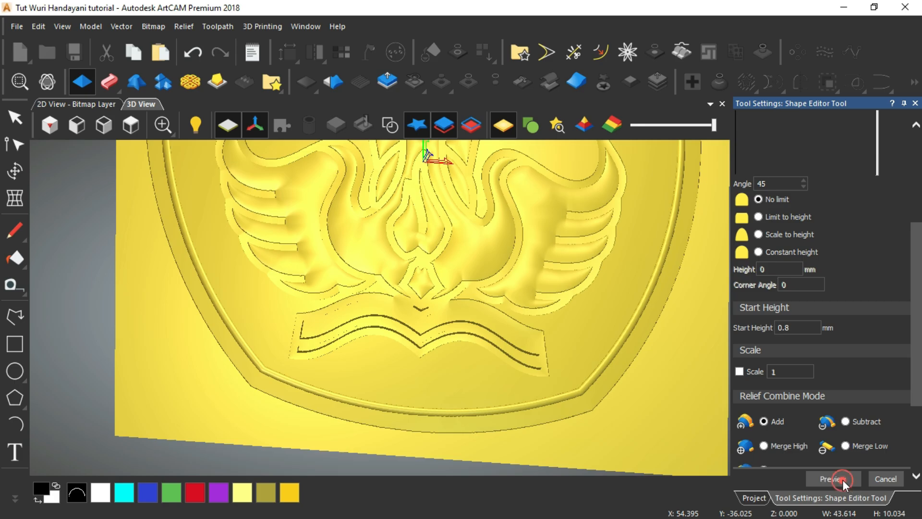
pyautogui.click(884, 479)
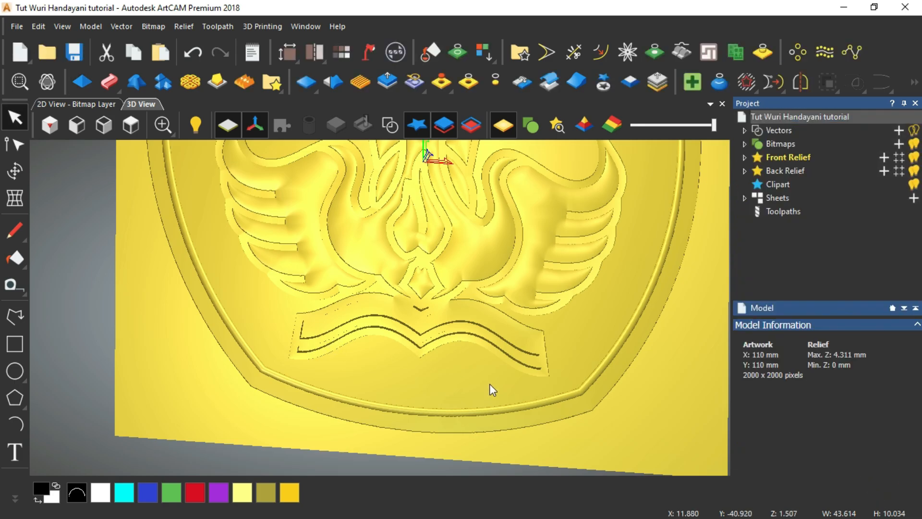
# Check the raised ribbon in the top view and save the model
pyautogui.scroll(-5, 503, 396)
pyautogui.scroll(2, 349, 263)
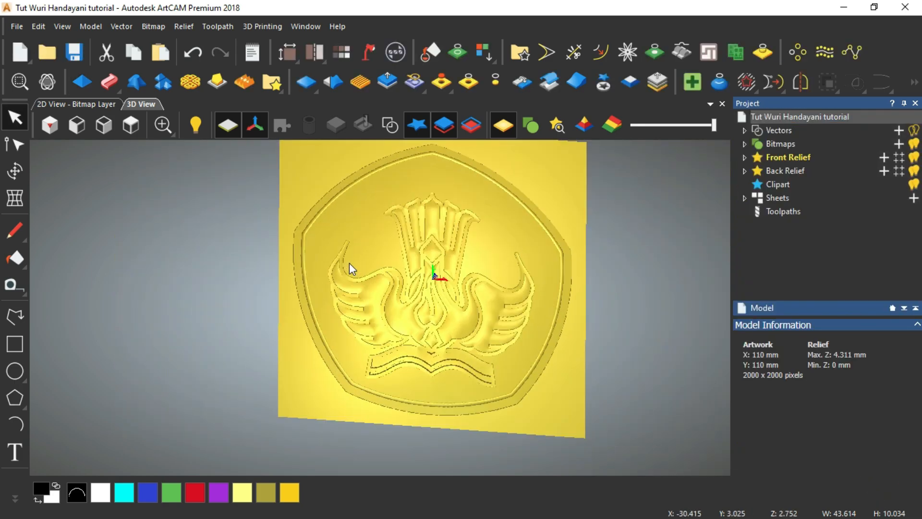
pyautogui.click(119, 126)
pyautogui.scroll(1, 407, 387)
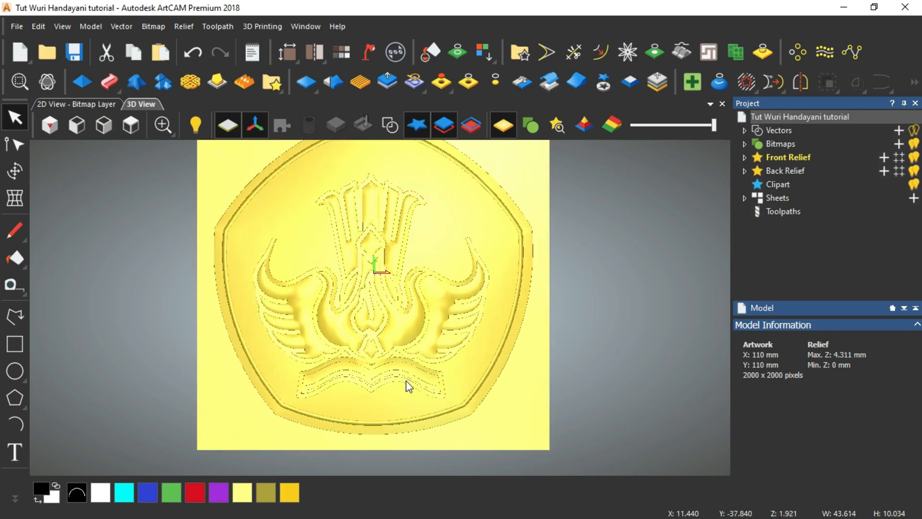
pyautogui.scroll(2, 408, 387)
pyautogui.hotkey('ctrl', 's')
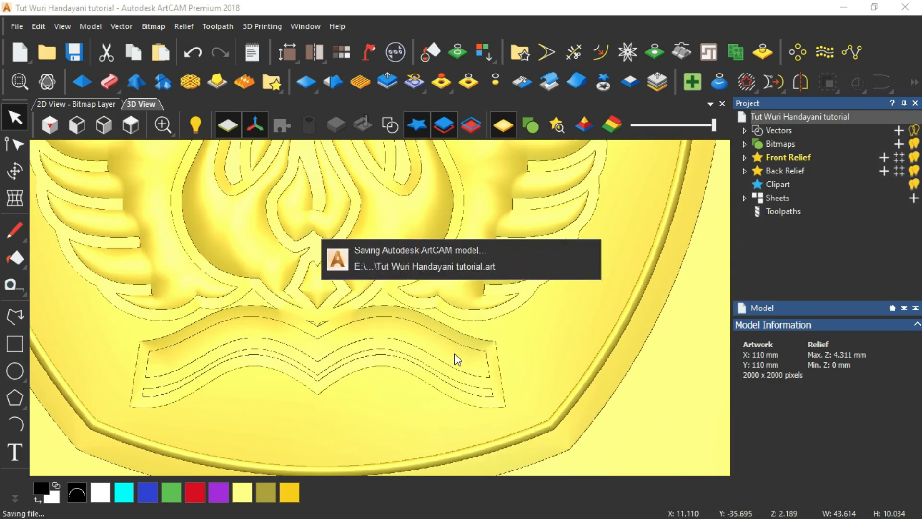
# Check the whole relief at an angle, then display the vectors over it and clear the vector selection
pyautogui.scroll(-4, 560, 360)
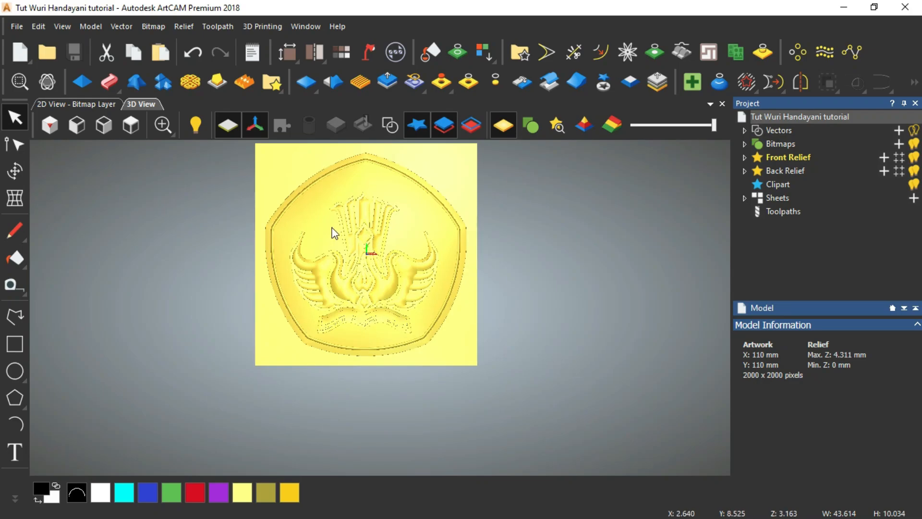
pyautogui.scroll(2, 396, 278)
pyautogui.moveTo(396, 279); pyautogui.dragTo(382, 180)
pyautogui.scroll(2, 382, 179)
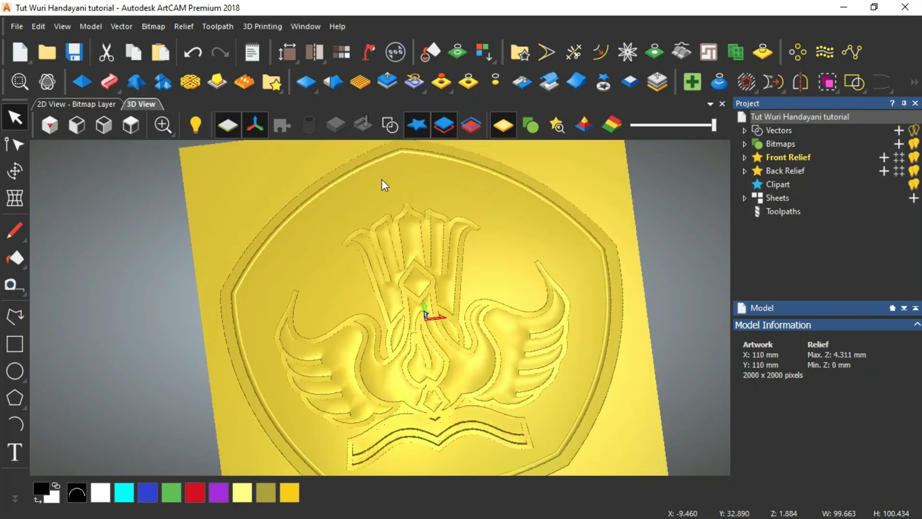
pyautogui.click(392, 125)
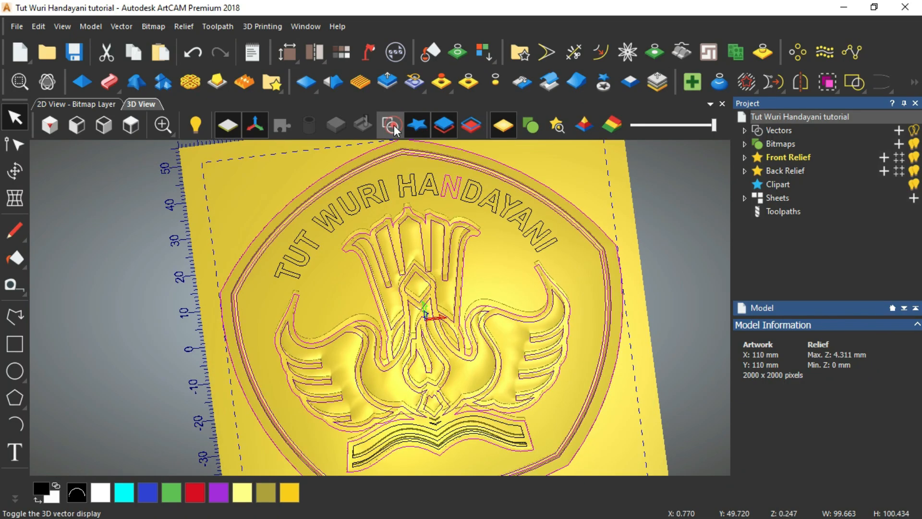
pyautogui.click(72, 262)
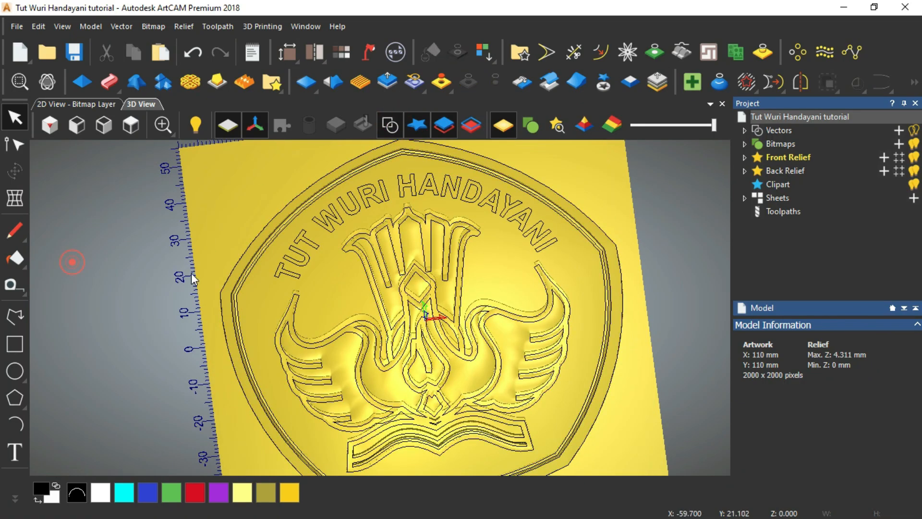
# In the top view, select every letter of the arched TUT WURI HANDAYANI text and group them together
pyautogui.click(133, 121)
pyautogui.scroll(2, 302, 264)
pyautogui.scroll(1, 303, 267)
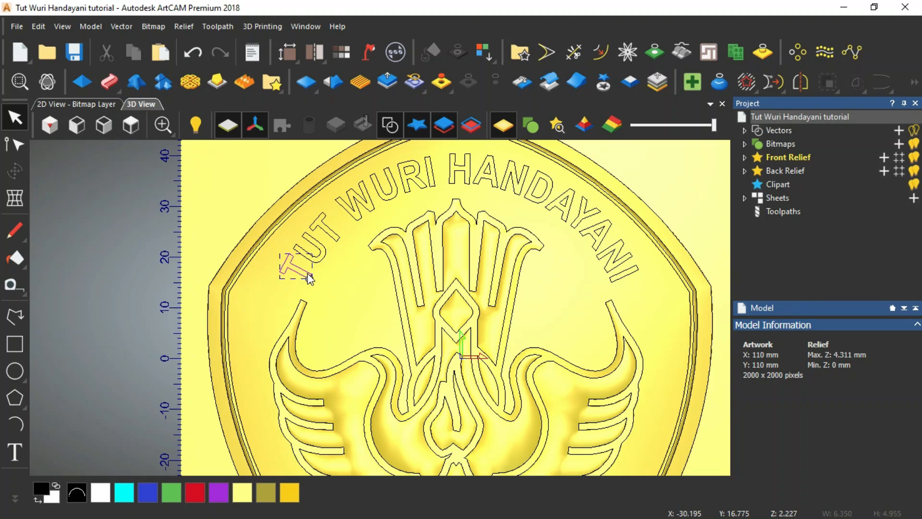
pyautogui.click(309, 278)
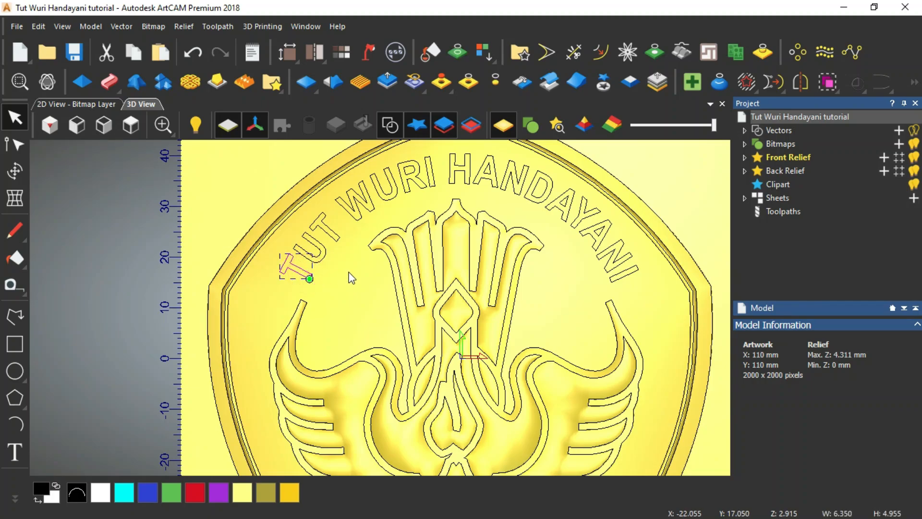
pyautogui.keyDown('shift'); pyautogui.click(318, 243); pyautogui.keyUp('shift')
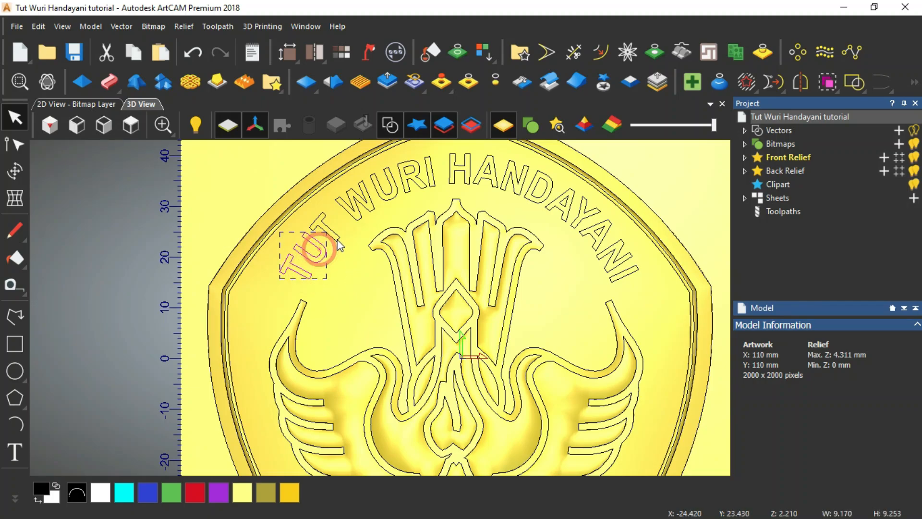
pyautogui.keyDown('shift'); pyautogui.click(361, 218); pyautogui.keyUp('shift')
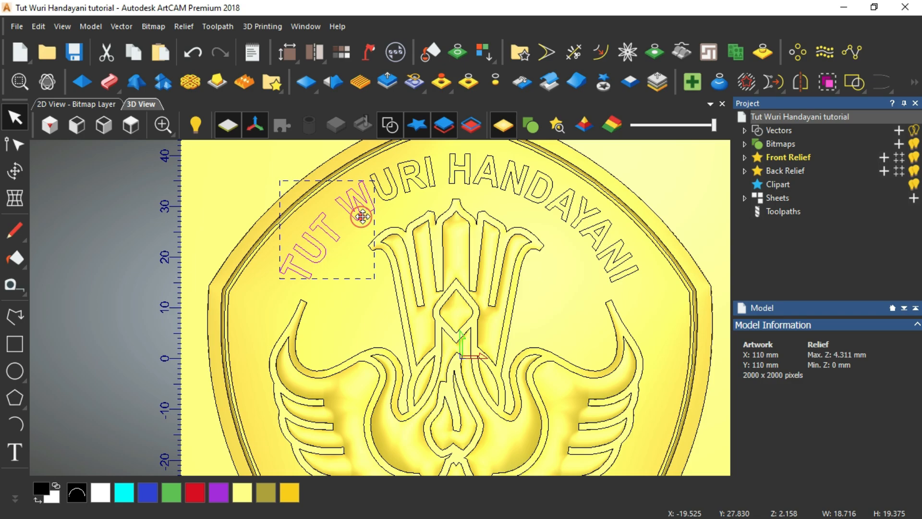
pyautogui.keyDown('shift'); pyautogui.click(383, 198); pyautogui.keyUp('shift')
pyautogui.keyDown('shift'); pyautogui.click(414, 169); pyautogui.keyUp('shift')
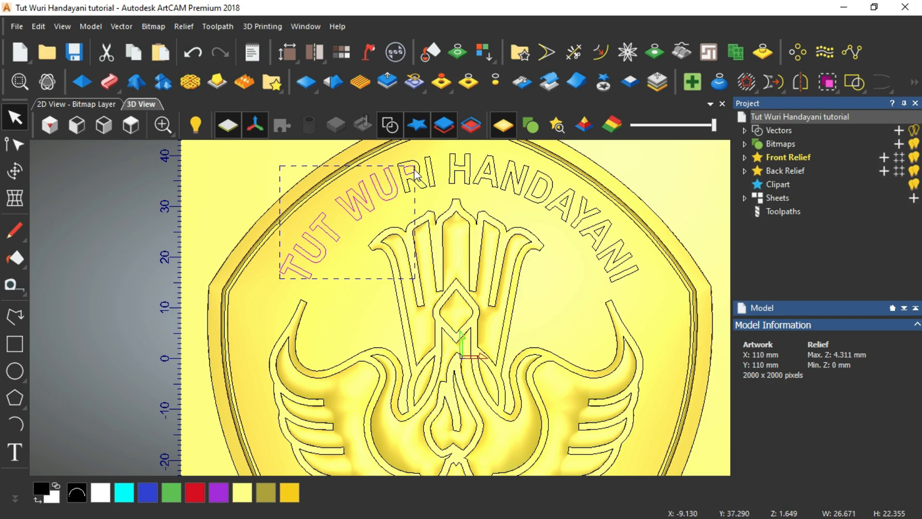
pyautogui.keyDown('shift'); pyautogui.click(433, 184); pyautogui.keyUp('shift')
pyautogui.keyDown('shift'); pyautogui.click(460, 170); pyautogui.keyUp('shift')
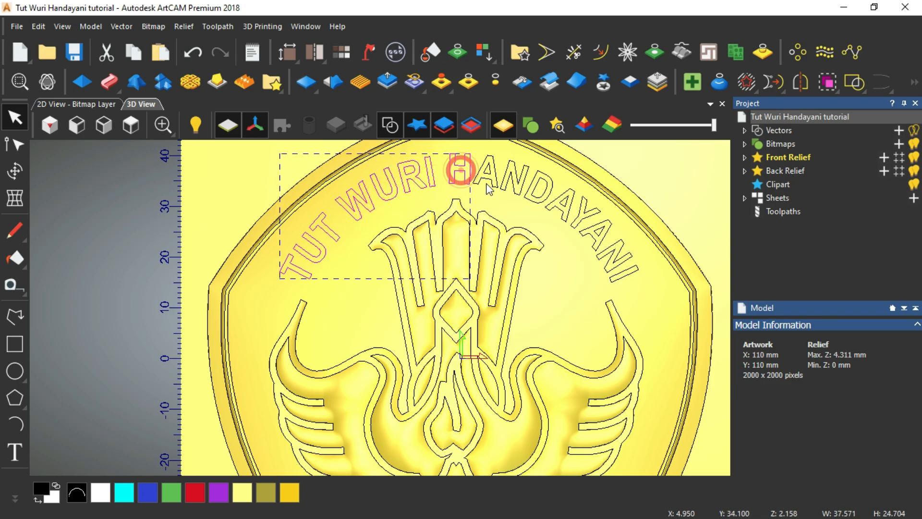
pyautogui.keyDown('shift'); pyautogui.click(487, 173); pyautogui.keyUp('shift')
pyautogui.keyDown('shift'); pyautogui.click(494, 187); pyautogui.keyUp('shift')
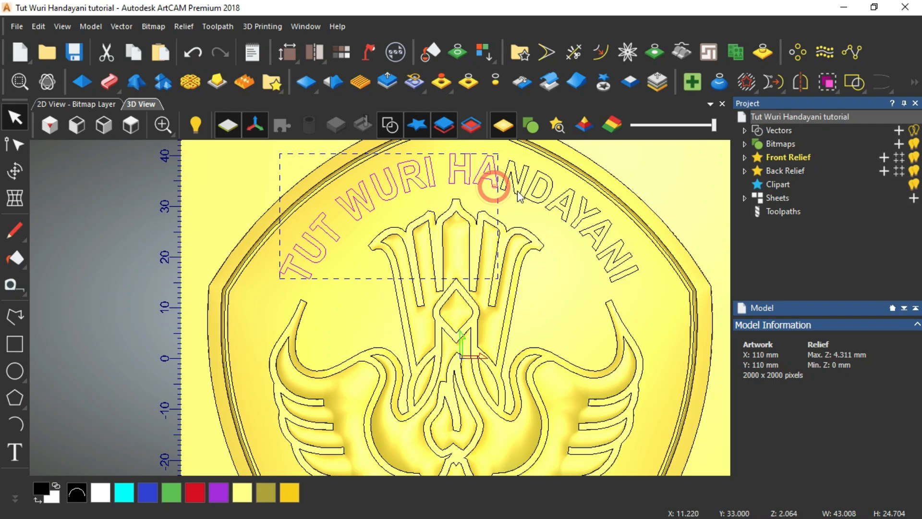
pyautogui.keyDown('shift'); pyautogui.click(515, 193); pyautogui.keyUp('shift')
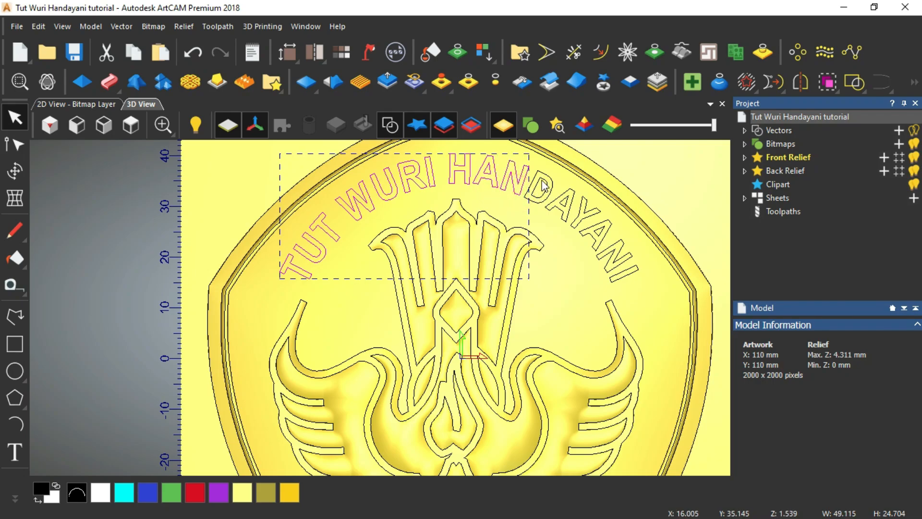
pyautogui.keyDown('shift'); pyautogui.click(541, 180); pyautogui.keyUp('shift')
pyautogui.keyDown('shift'); pyautogui.click(552, 184); pyautogui.keyUp('shift')
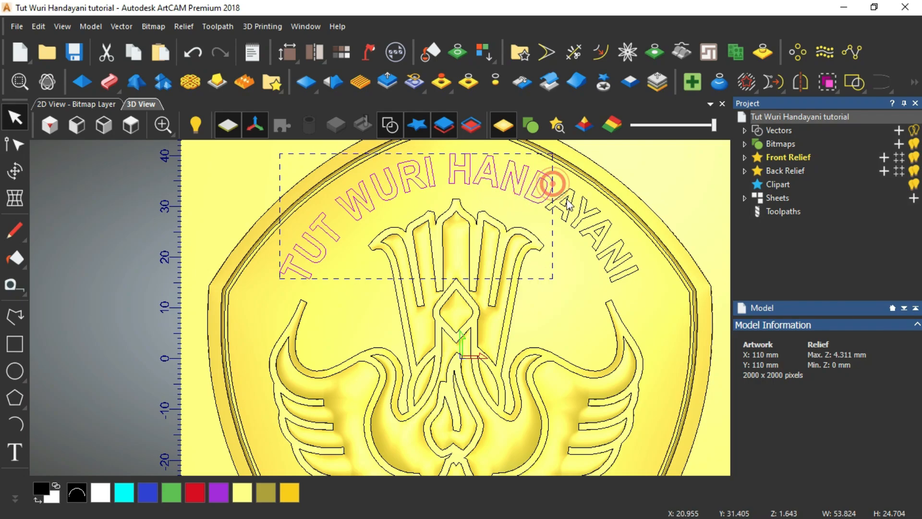
pyautogui.keyDown('shift'); pyautogui.click(566, 196); pyautogui.keyUp('shift')
pyautogui.keyDown('shift'); pyautogui.click(575, 193); pyautogui.keyUp('shift')
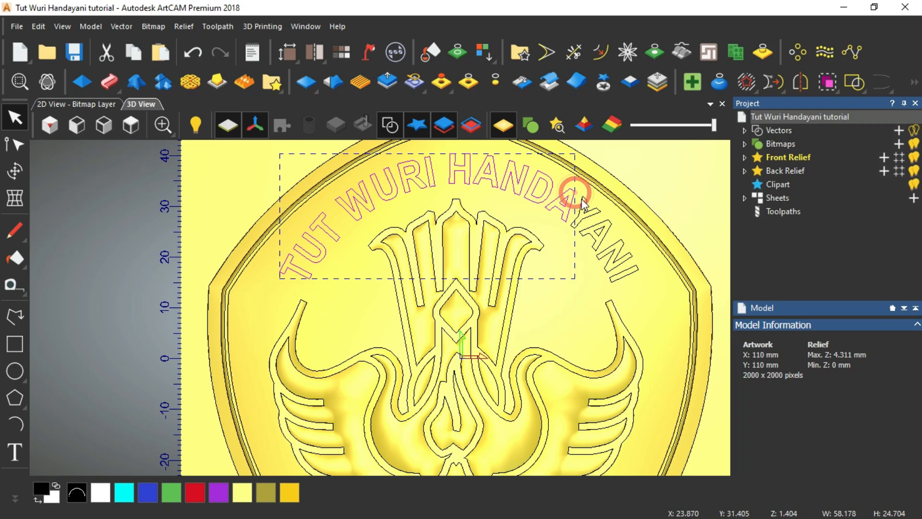
pyautogui.keyDown('shift'); pyautogui.click(603, 230); pyautogui.keyUp('shift')
pyautogui.keyDown('shift'); pyautogui.click(597, 234); pyautogui.keyUp('shift')
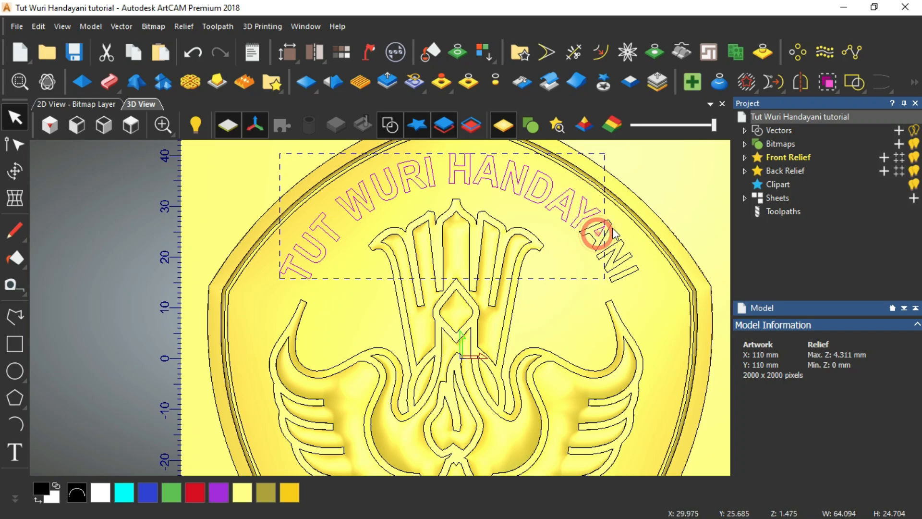
pyautogui.keyDown('shift'); pyautogui.click(610, 226); pyautogui.keyUp('shift')
pyautogui.keyDown('shift'); pyautogui.click(624, 246); pyautogui.keyUp('shift')
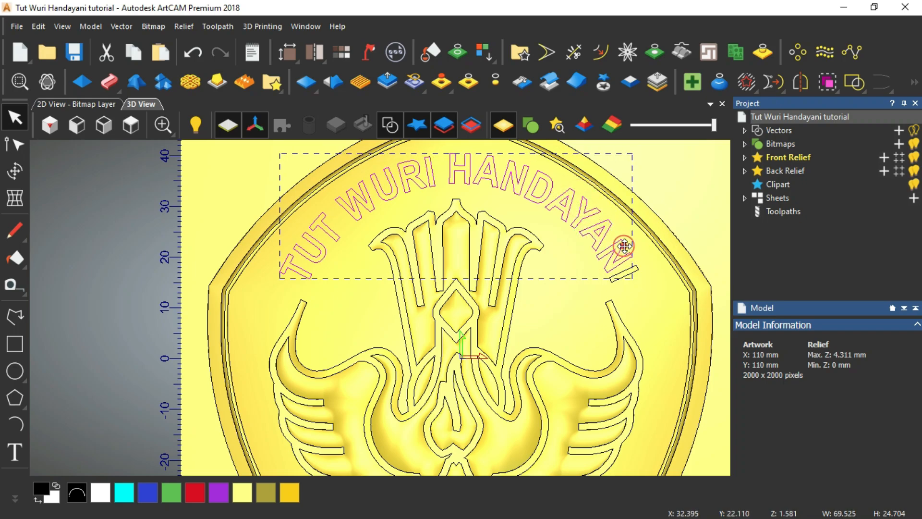
pyautogui.keyDown('shift'); pyautogui.click(639, 271); pyautogui.keyUp('shift')
pyautogui.rightClick(498, 191)
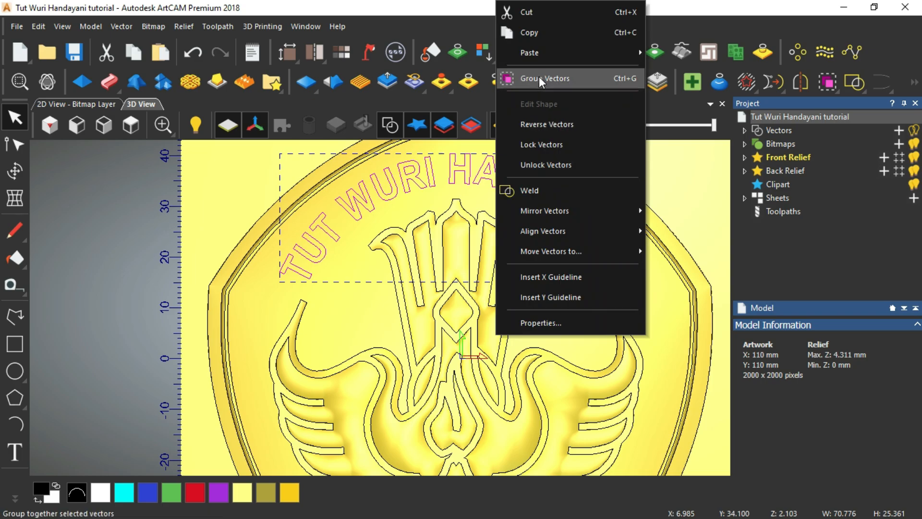
pyautogui.click(547, 79)
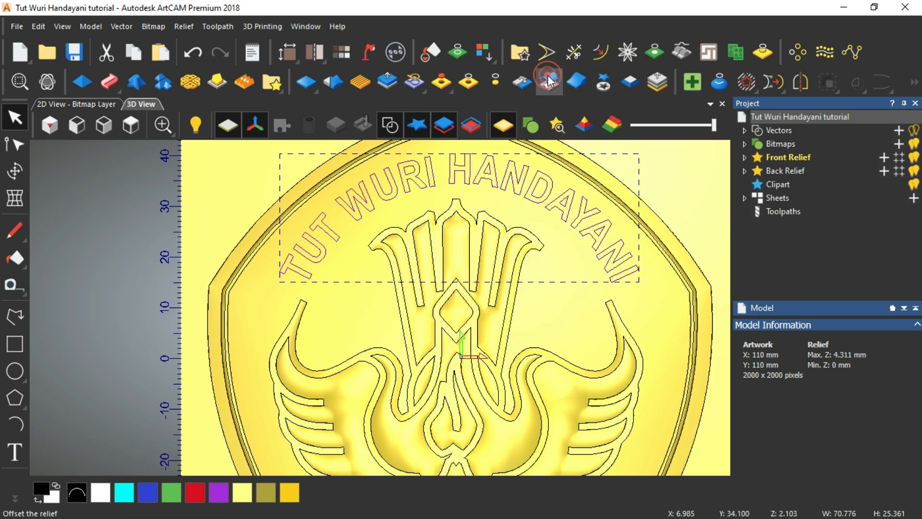
# In isometric view, open the Shape Editor for the grouped lettering and give it a round profile with the vectors hidden
pyautogui.click(50, 125)
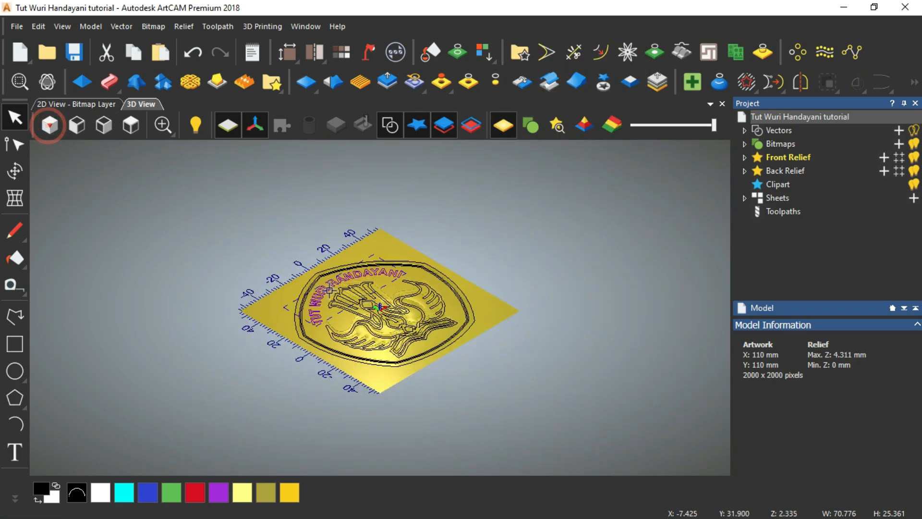
pyautogui.scroll(5, 358, 293)
pyautogui.scroll(-2, 290, 239)
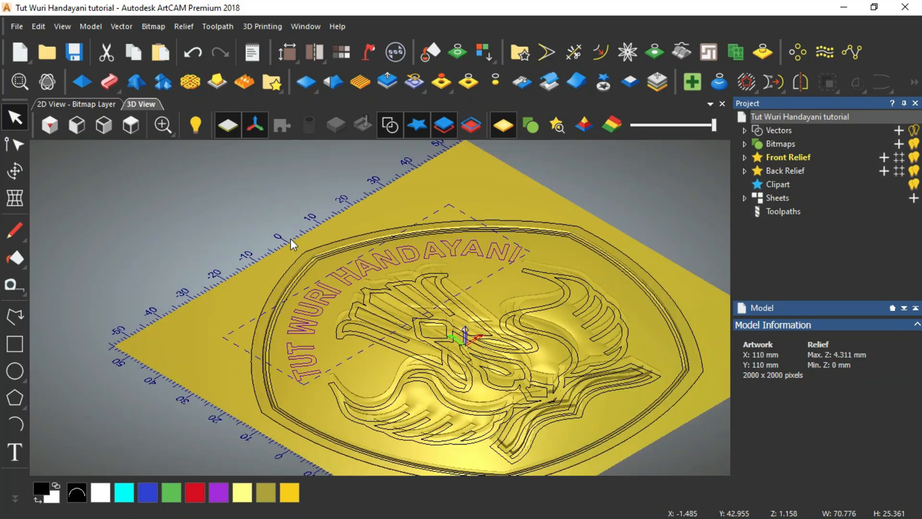
pyautogui.click(83, 88)
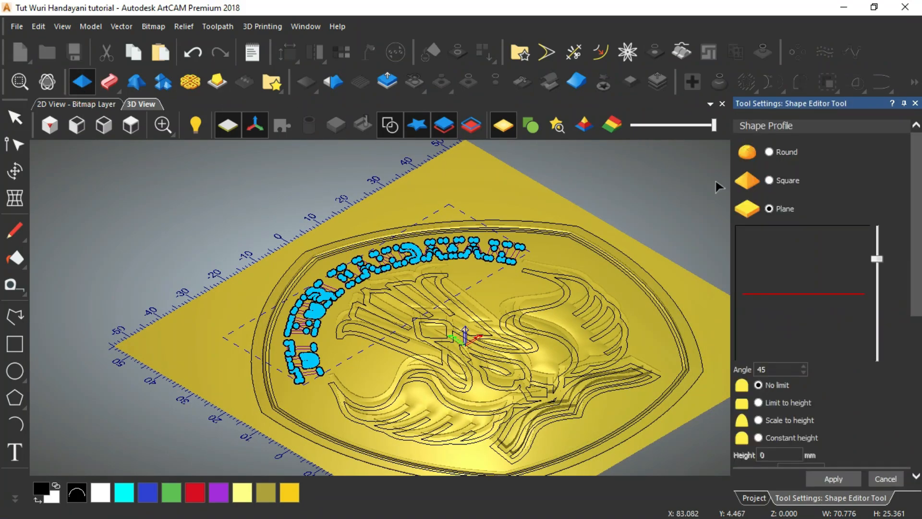
pyautogui.click(771, 152)
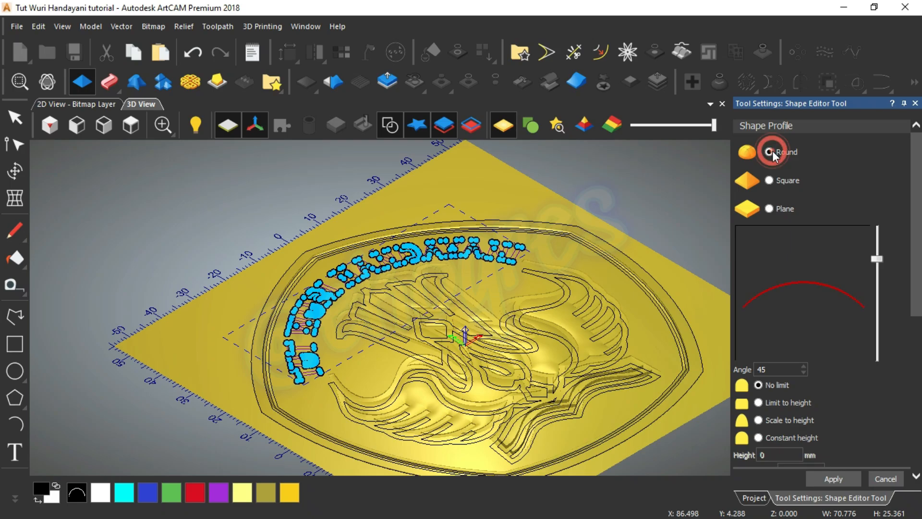
pyautogui.click(393, 134)
pyautogui.scroll(5, 412, 305)
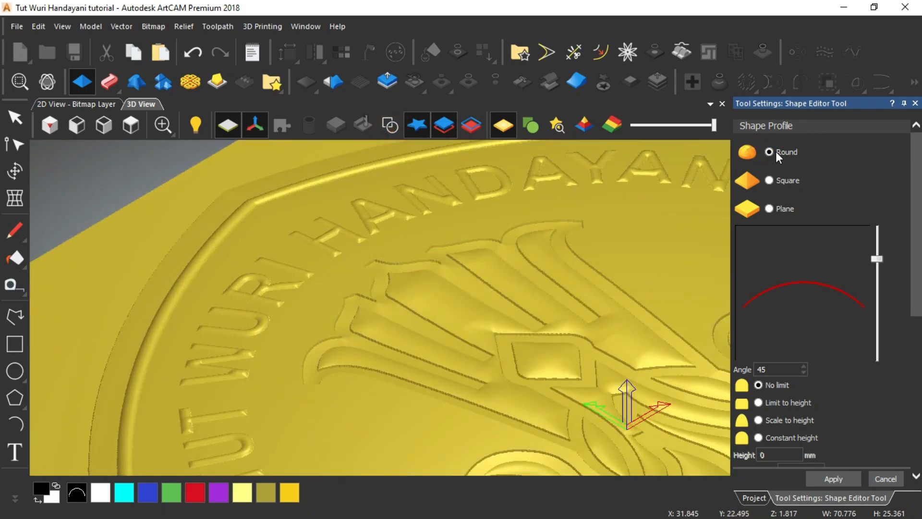
# Change the lettering's shape profile to square and check the raised letters from several angles
pyautogui.click(769, 181)
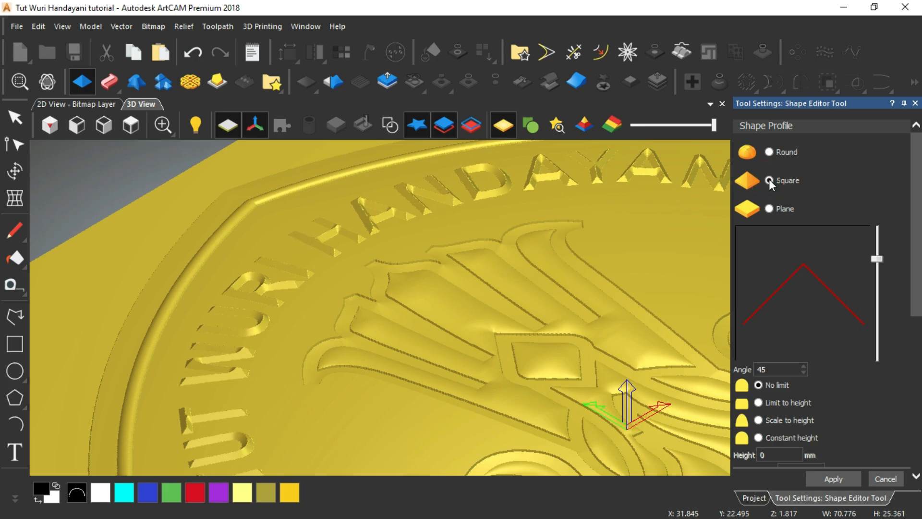
pyautogui.scroll(-5, 315, 198)
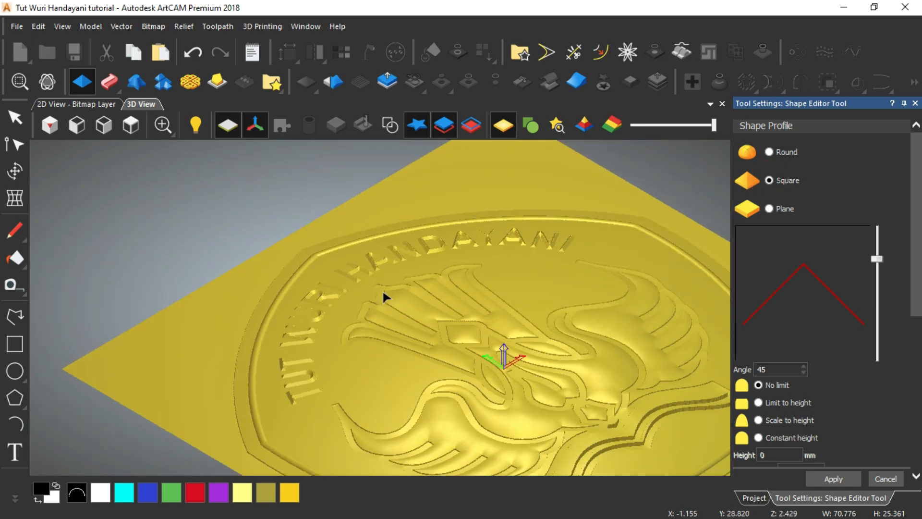
pyautogui.moveTo(383, 291); pyautogui.dragTo(207, 372)
pyautogui.scroll(3, 487, 256)
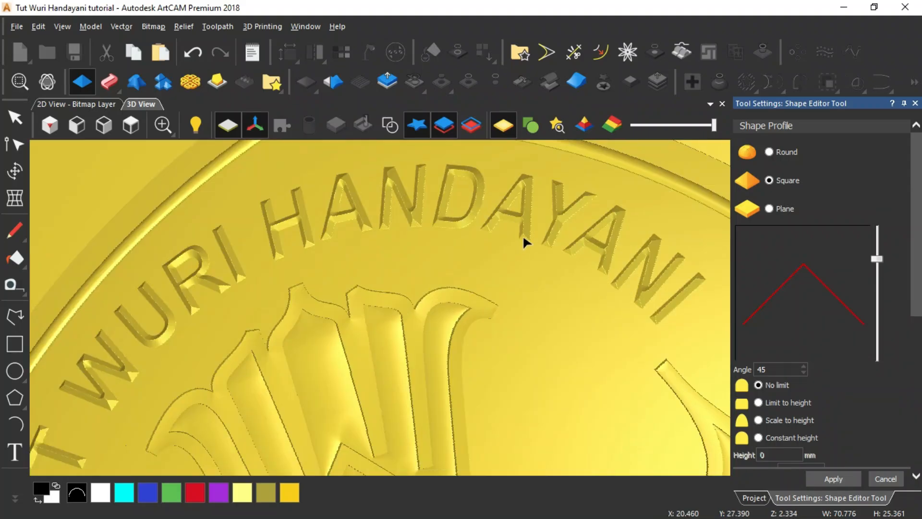
pyautogui.moveTo(522, 235); pyautogui.dragTo(639, 274)
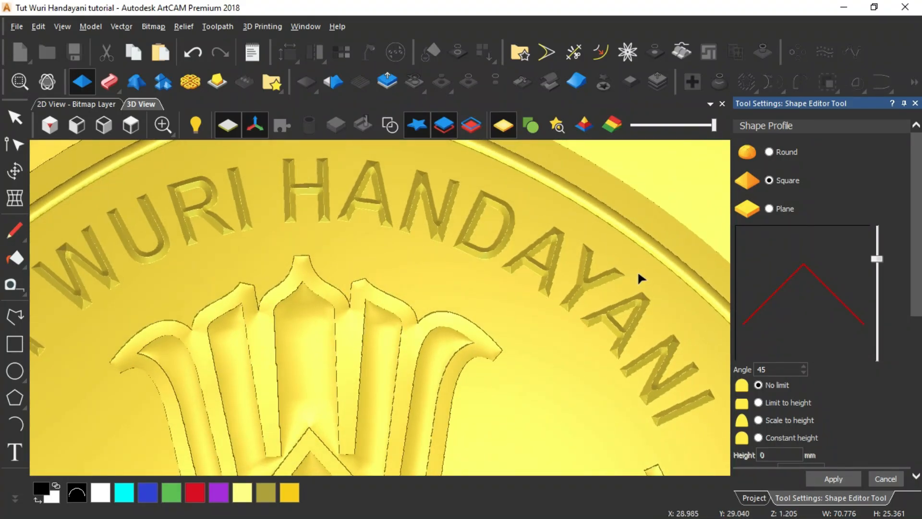
pyautogui.press('alt')
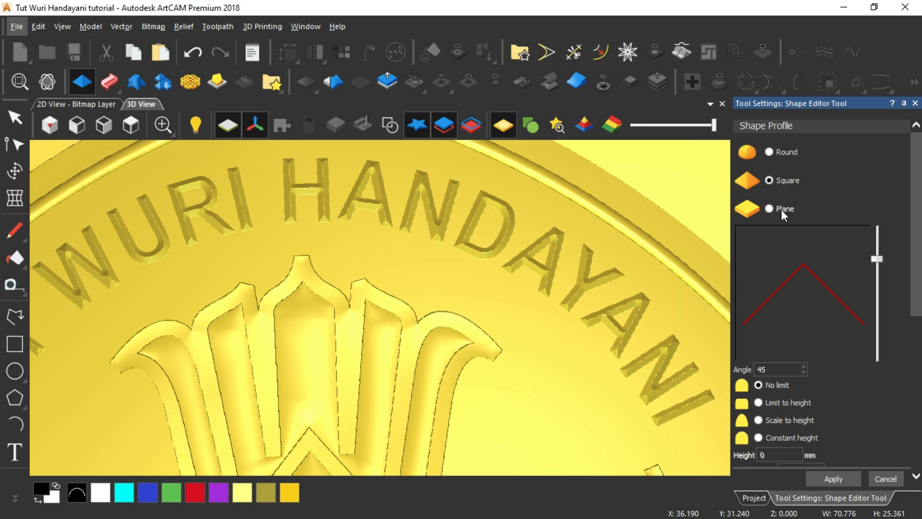
# Try a plane profile with a 0.5 mm start height on the arched lettering
pyautogui.click(767, 209)
pyautogui.moveTo(916, 255); pyautogui.dragTo(913, 380)
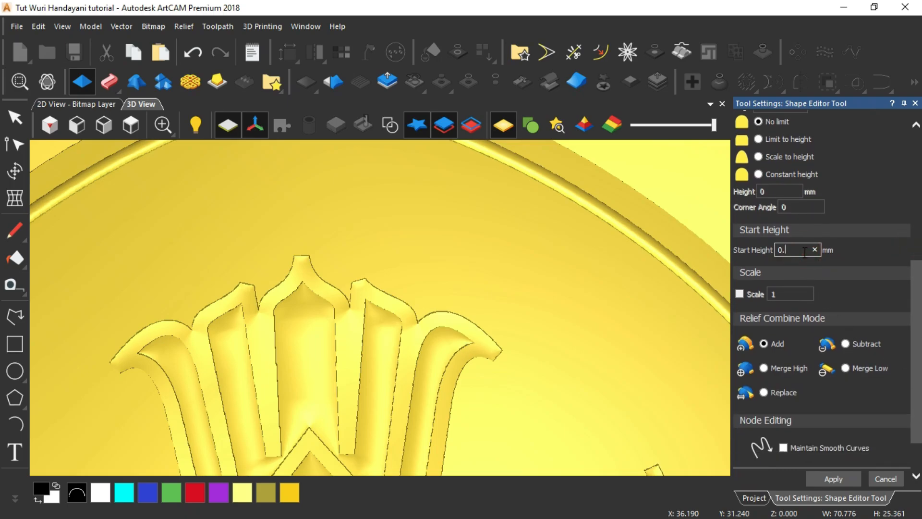
pyautogui.write('5')
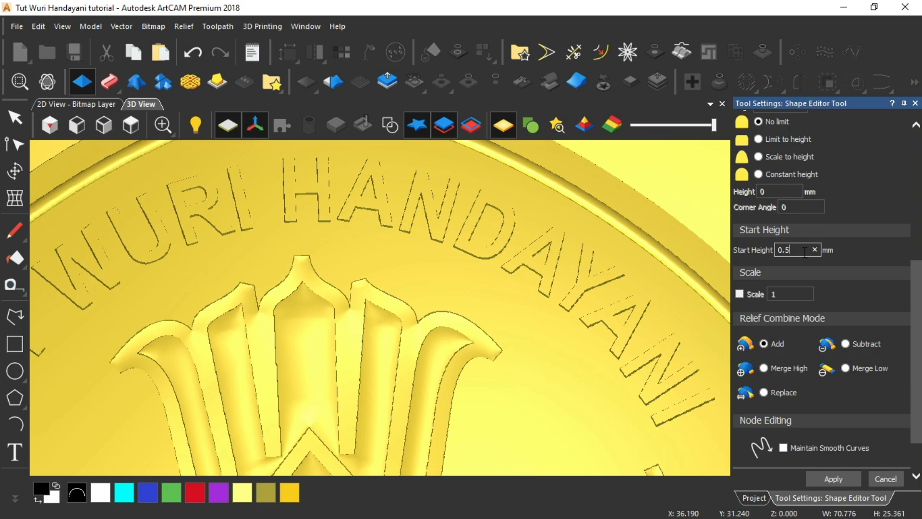
pyautogui.scroll(10, 820, 258)
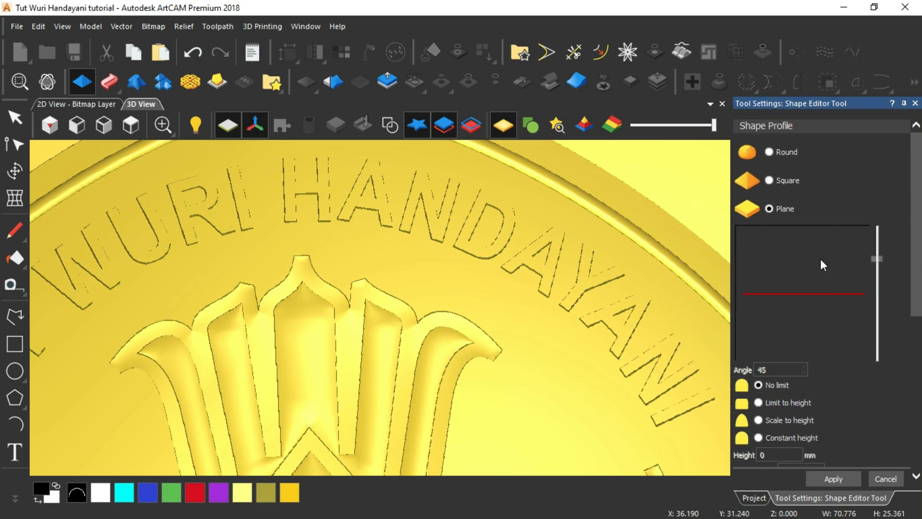
# Give the arched lettering a square profile with an angle of 21 degrees
pyautogui.click(770, 181)
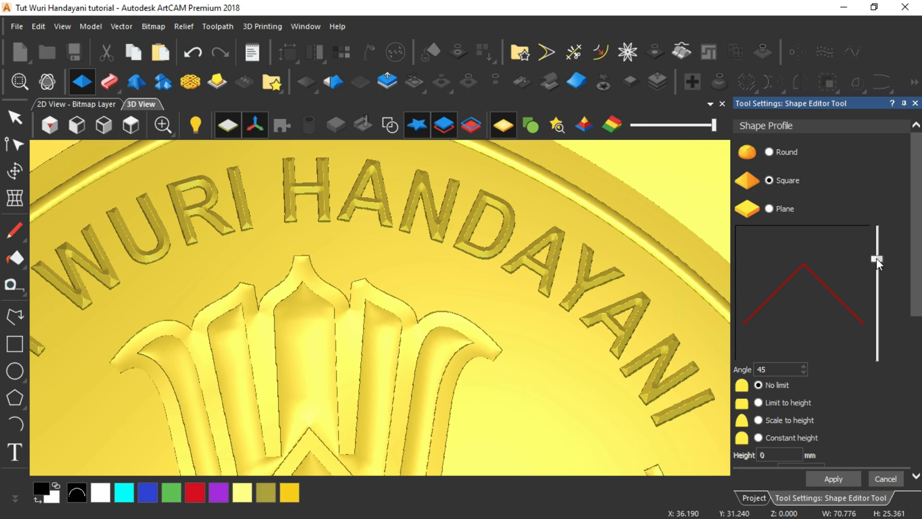
pyautogui.moveTo(877, 260); pyautogui.dragTo(878, 270)
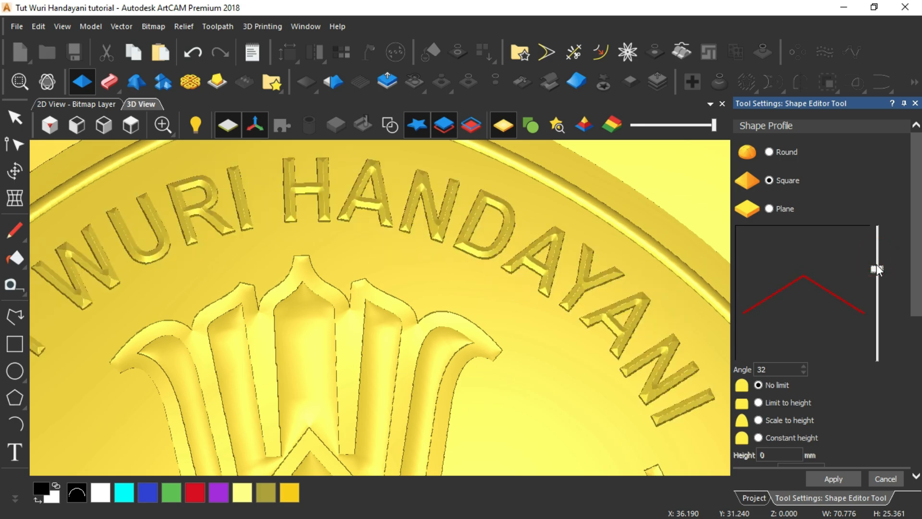
pyautogui.moveTo(877, 270); pyautogui.dragTo(877, 277)
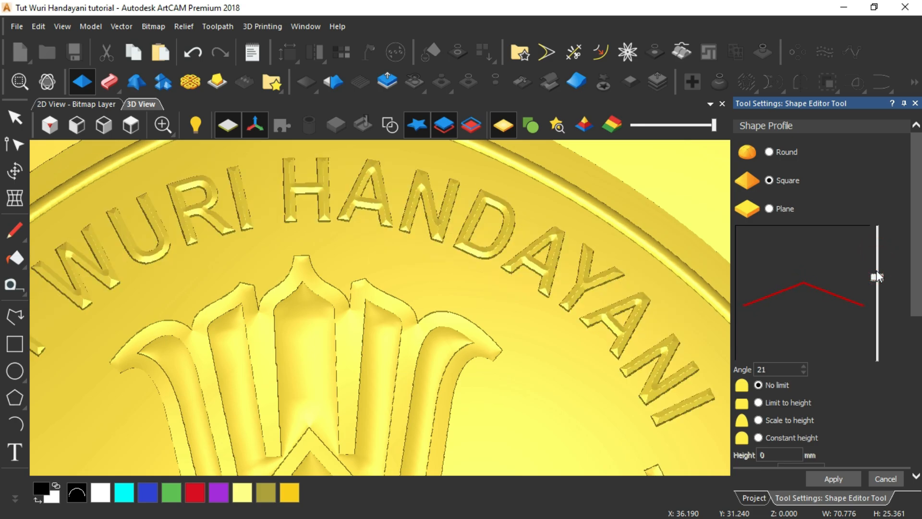
# Set the start height of the lettering's shape to 0.2 mm
pyautogui.scroll(-3, 894, 317)
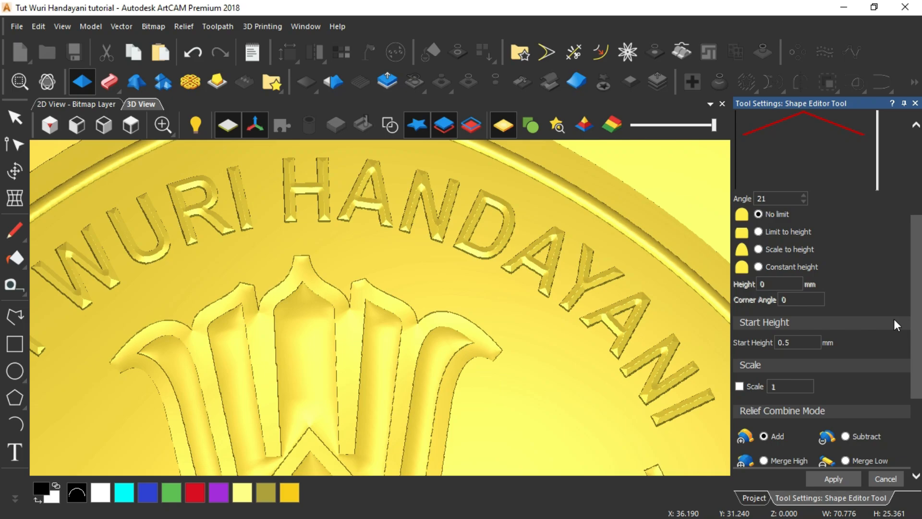
pyautogui.click(814, 340)
pyautogui.press('BackSpace')
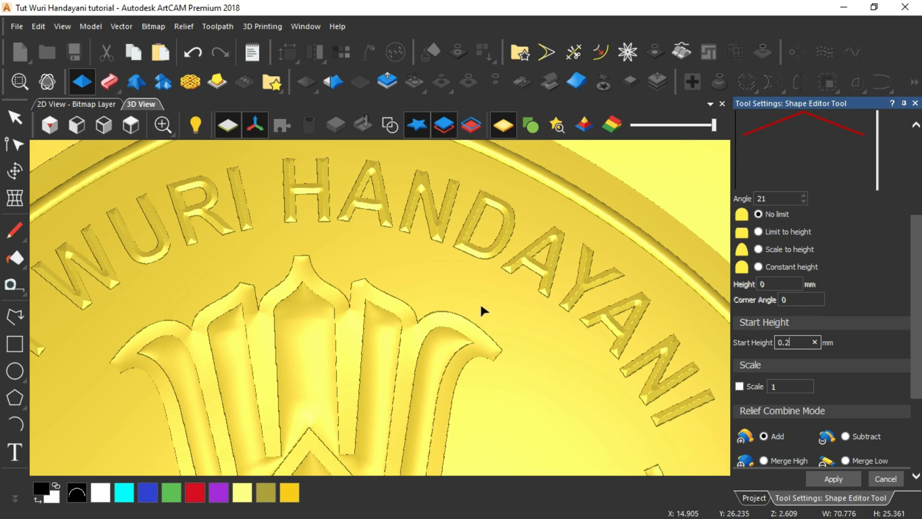
pyautogui.scroll(-3, 568, 266)
pyautogui.scroll(4, 305, 270)
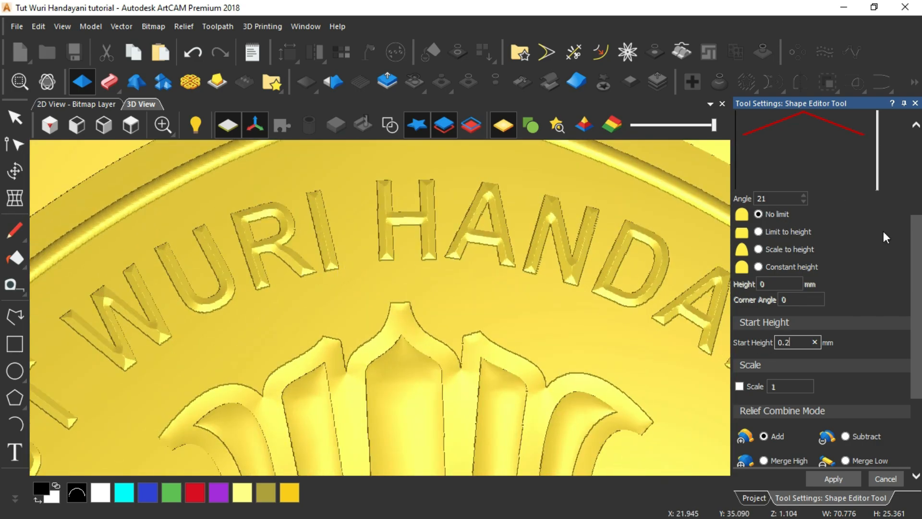
pyautogui.scroll(3, 891, 235)
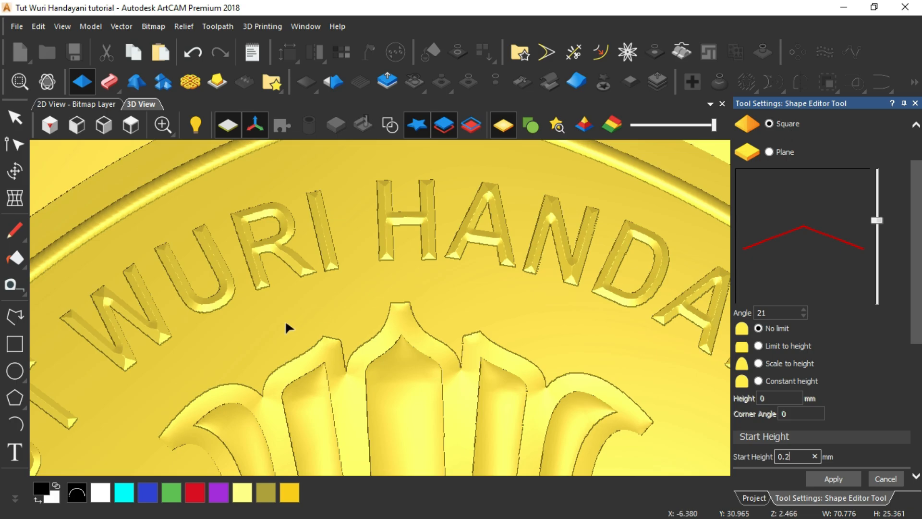
# Examine the bevelled lettering from several angles and distances, comparing its height with the surrounding dome and crown
pyautogui.scroll(-3, 403, 281)
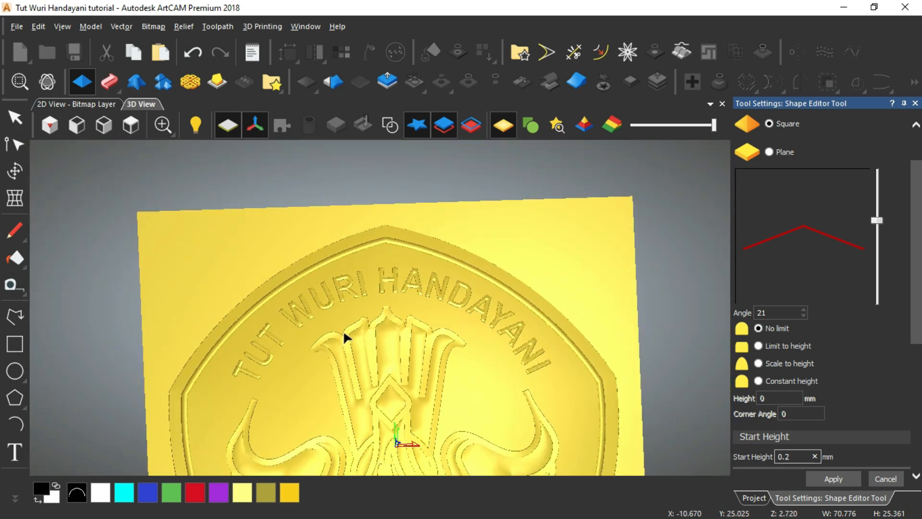
pyautogui.moveTo(343, 331); pyautogui.dragTo(163, 391)
pyautogui.scroll(4, 291, 305)
pyautogui.scroll(-6, 344, 249)
pyautogui.moveTo(349, 234); pyautogui.dragTo(484, 307)
pyautogui.scroll(-3, 389, 250)
pyautogui.scroll(6, 487, 296)
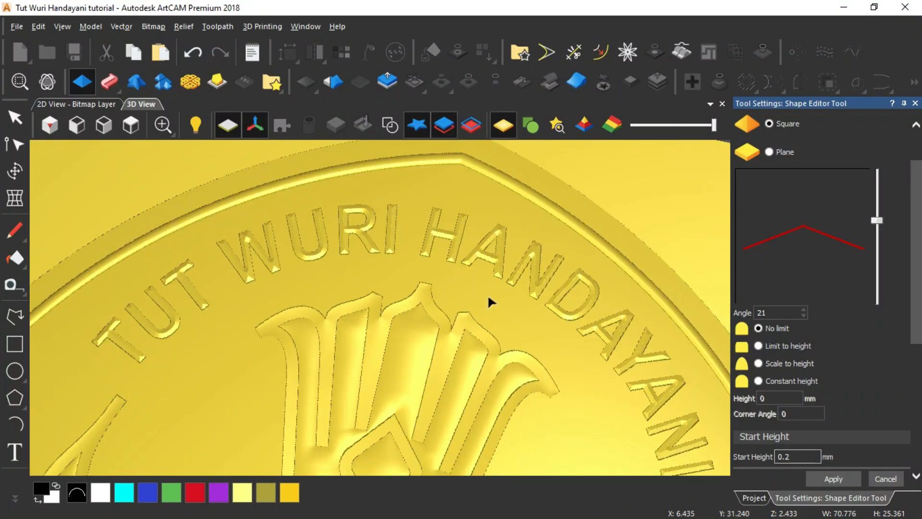
pyautogui.scroll(-3, 469, 313)
pyautogui.moveTo(453, 365); pyautogui.dragTo(482, 303)
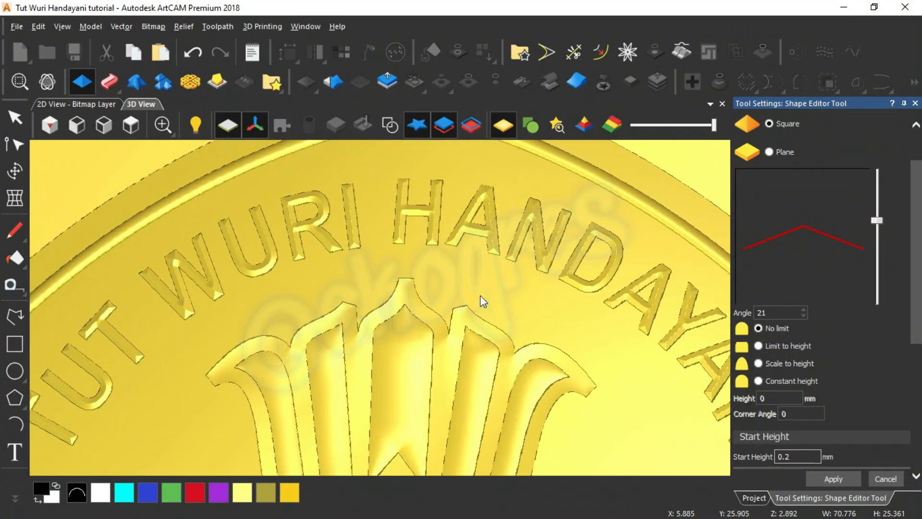
pyautogui.scroll(2, 497, 305)
pyautogui.scroll(-2, 497, 307)
pyautogui.moveTo(527, 282); pyautogui.dragTo(596, 190)
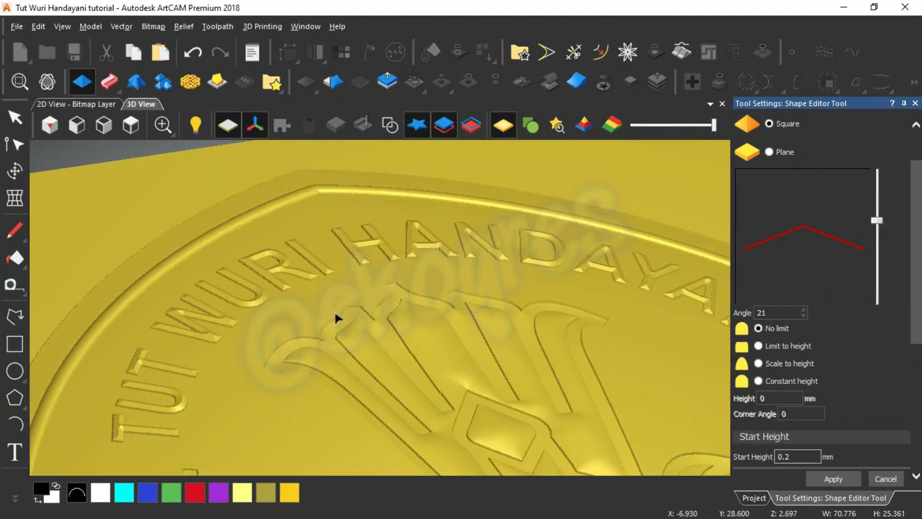
pyautogui.moveTo(336, 313); pyautogui.dragTo(415, 257)
pyautogui.scroll(2, 213, 302)
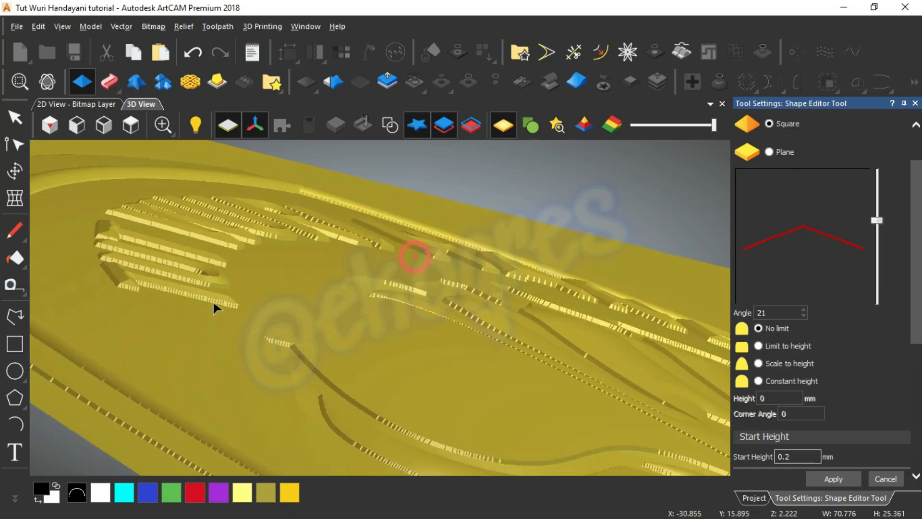
pyautogui.scroll(1, 214, 302)
pyautogui.moveTo(333, 250); pyautogui.dragTo(228, 400)
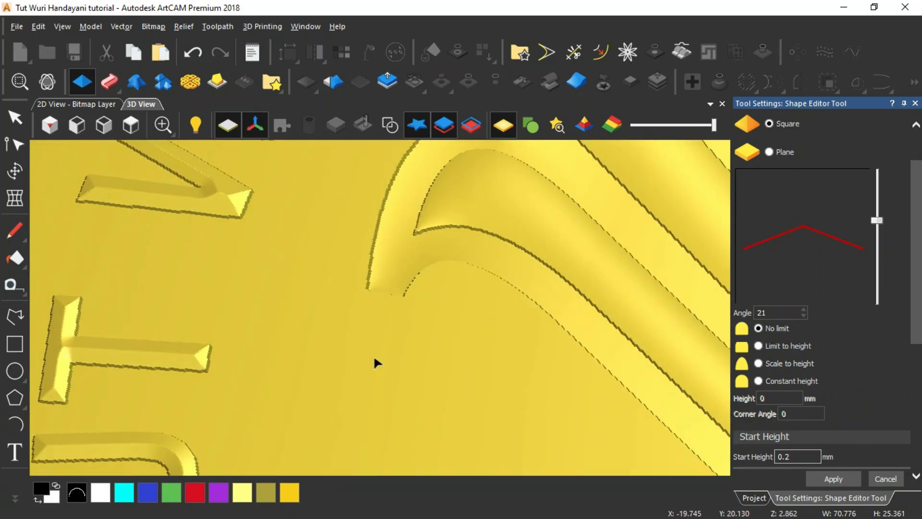
# Apply the square shape to the lettering and close the Shape Editor
pyautogui.press('alt')
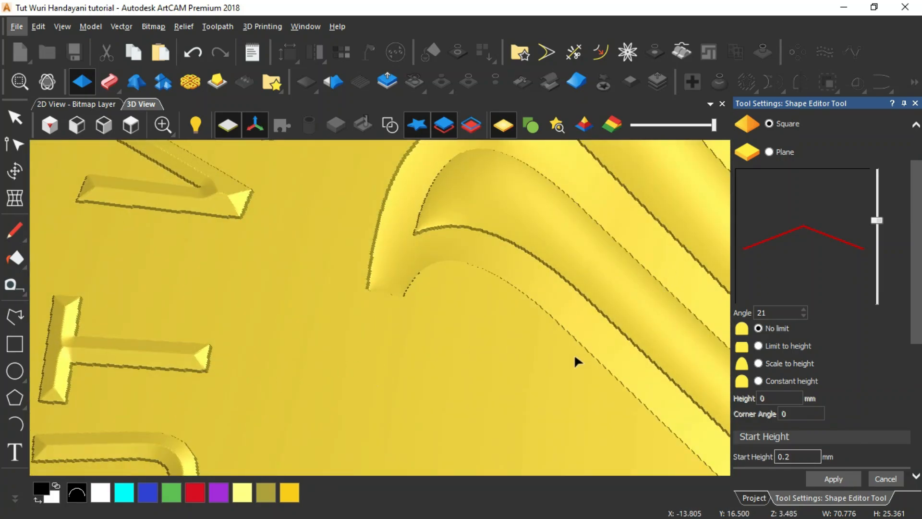
pyautogui.click(838, 479)
pyautogui.click(886, 479)
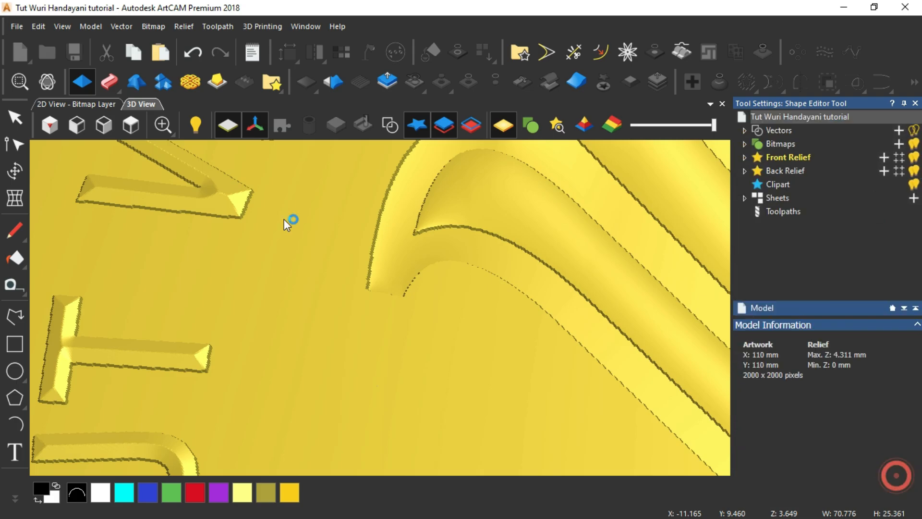
# Show the relief in the top view and hide the zero plane around the emblem
pyautogui.click(131, 124)
pyautogui.scroll(3, 389, 327)
pyautogui.scroll(-4, 413, 306)
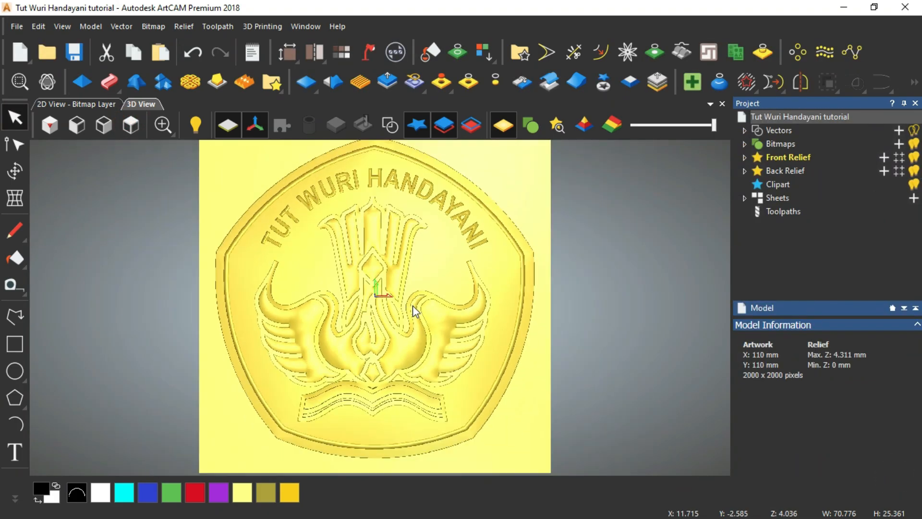
pyautogui.scroll(3, 260, 211)
pyautogui.scroll(-4, 260, 217)
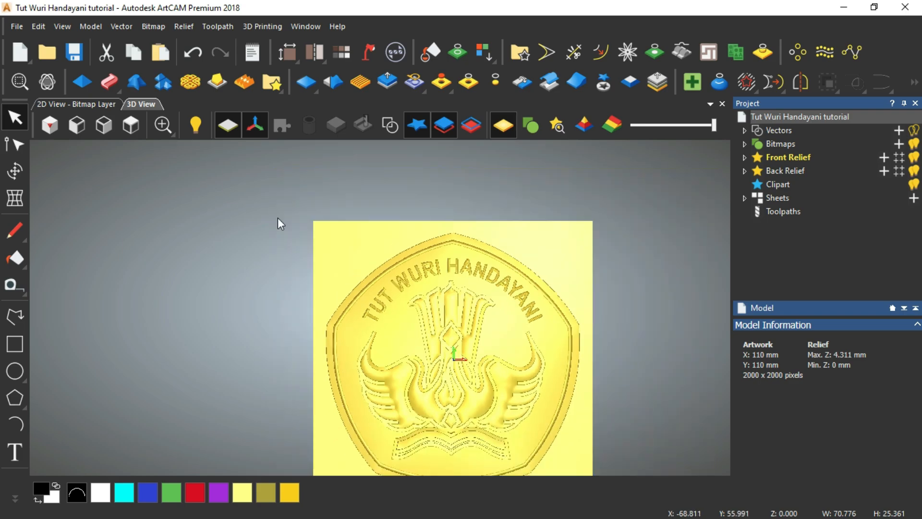
pyautogui.click(230, 126)
pyautogui.scroll(3, 451, 309)
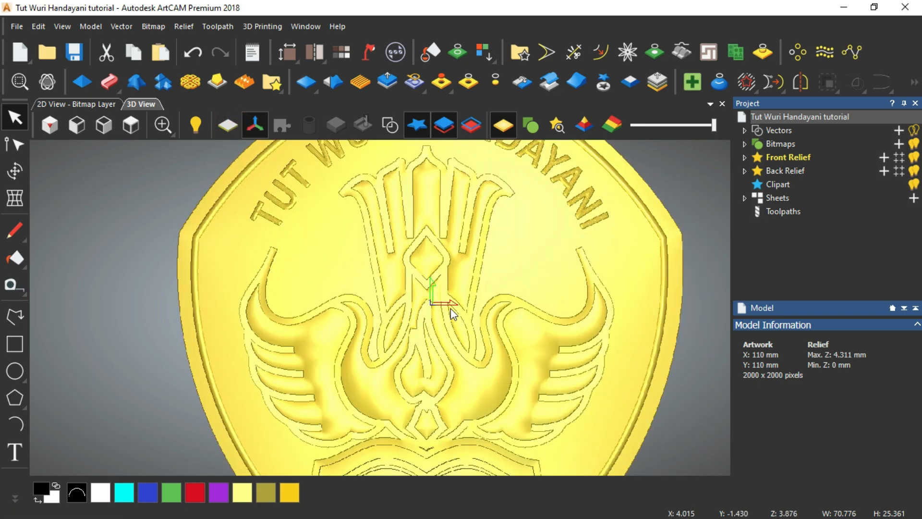
pyautogui.scroll(-2, 440, 247)
pyautogui.click(226, 128)
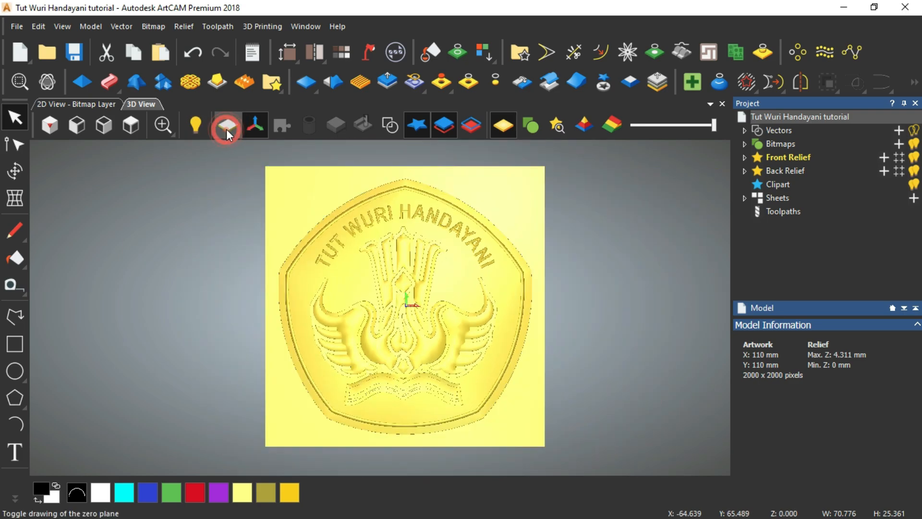
pyautogui.click(226, 128)
# Tilt the emblem to a close angled view and save the model
pyautogui.moveTo(368, 286); pyautogui.dragTo(410, 313)
pyautogui.scroll(5, 414, 310)
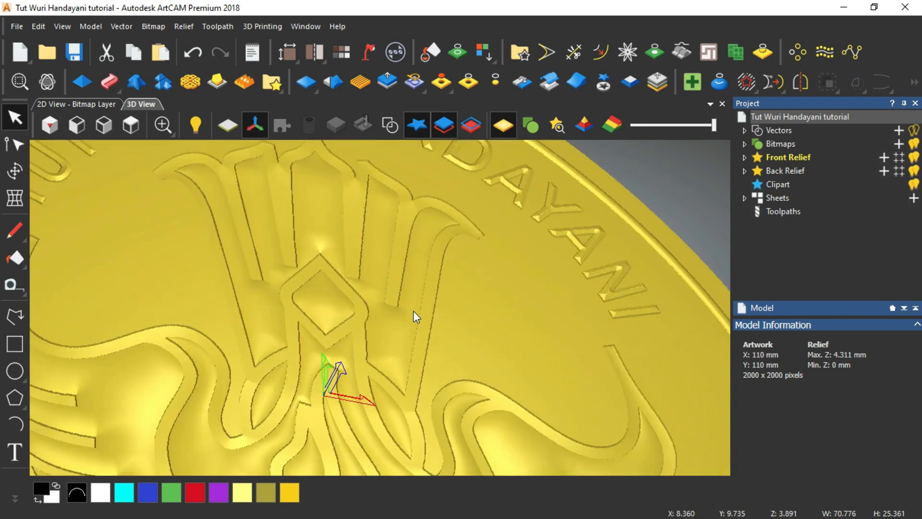
pyautogui.hotkey('ctrl', 's')
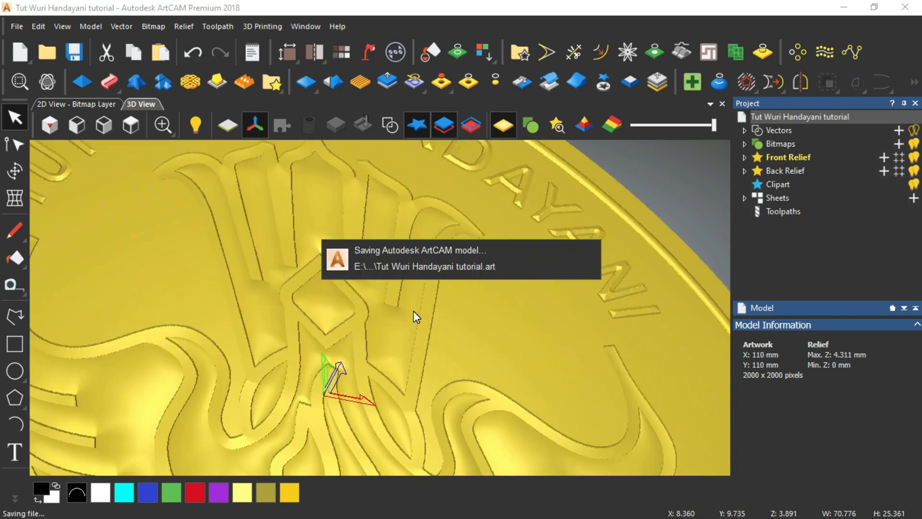
# Inspect the emblem's wings, lower ribbon and lettering close up and at an angle, finishing in the top view
pyautogui.scroll(-5, 449, 257)
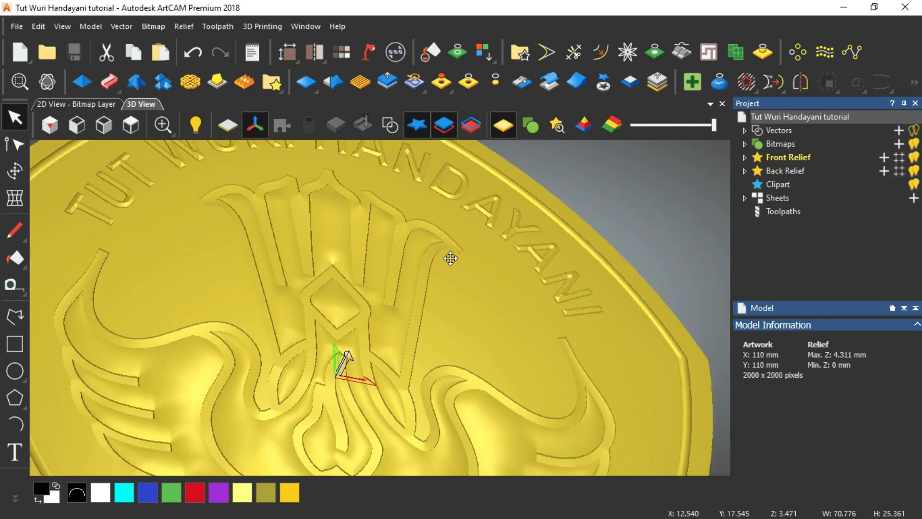
pyautogui.moveTo(346, 322); pyautogui.dragTo(282, 413)
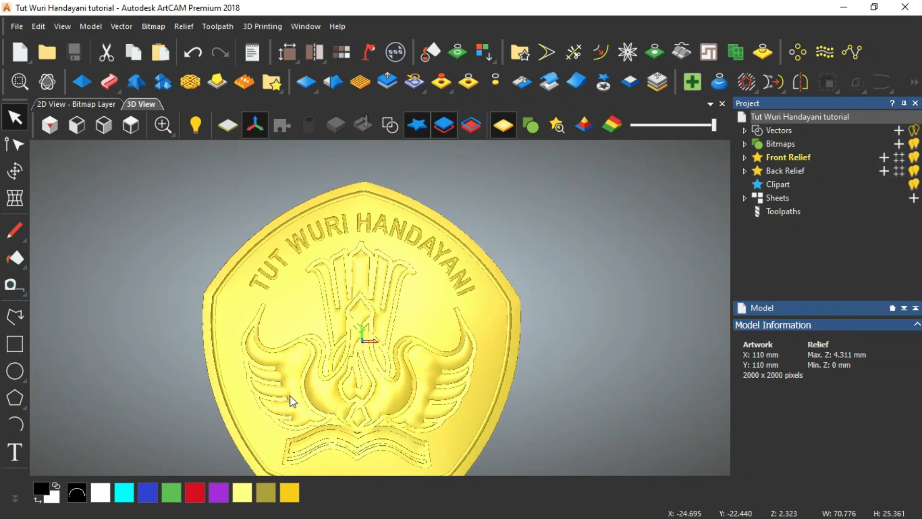
pyautogui.scroll(1, 289, 397)
pyautogui.scroll(-3, 454, 255)
pyautogui.scroll(8, 273, 365)
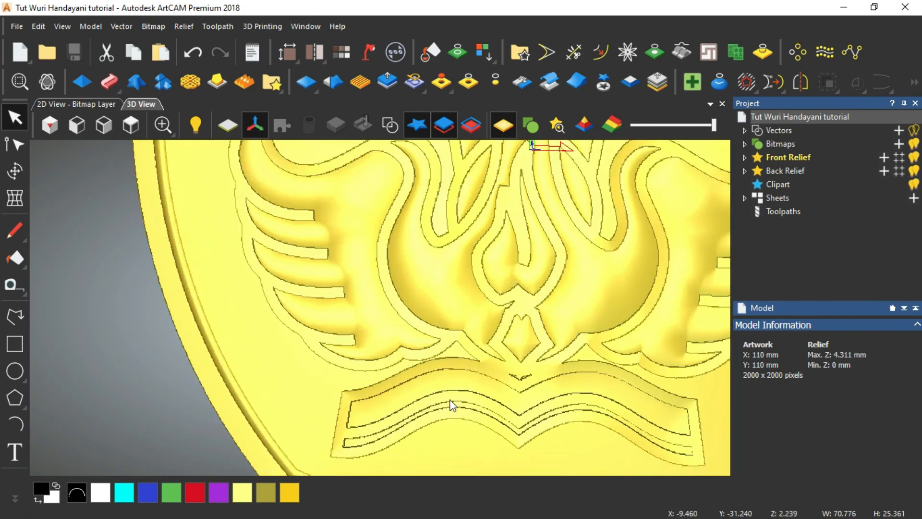
pyautogui.scroll(-6, 336, 350)
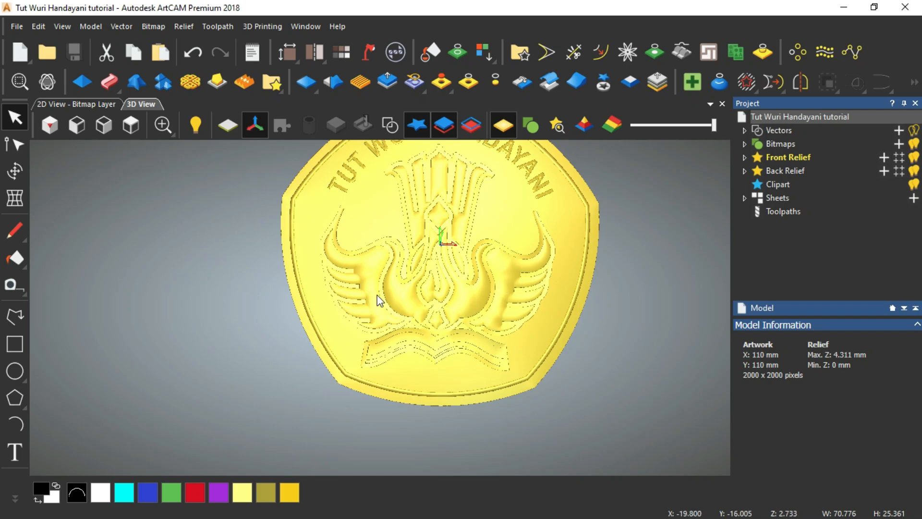
pyautogui.scroll(-3, 378, 269)
pyautogui.moveTo(426, 307); pyautogui.dragTo(508, 212)
pyautogui.scroll(6, 359, 238)
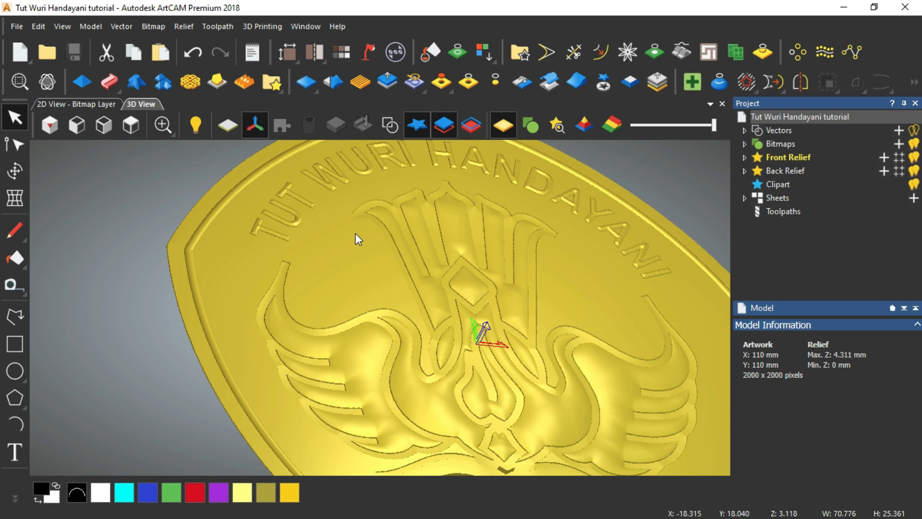
pyautogui.scroll(-5, 363, 251)
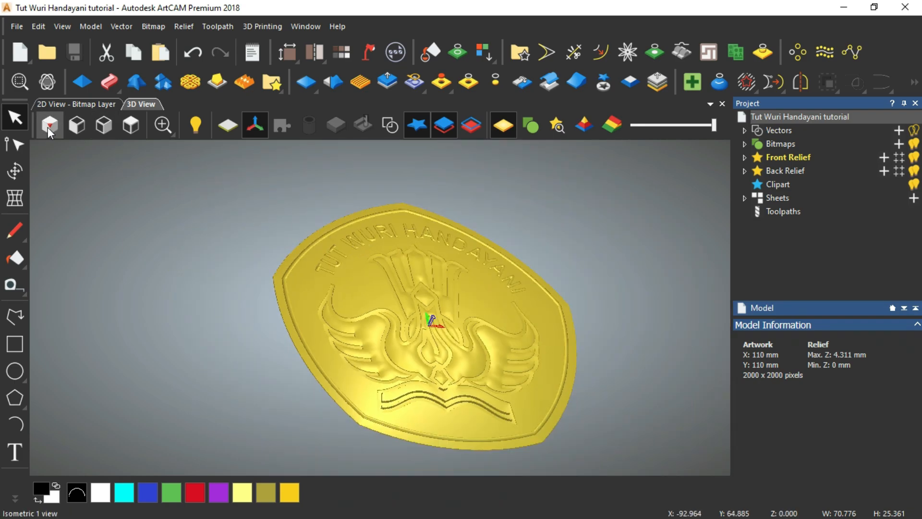
pyautogui.click(131, 125)
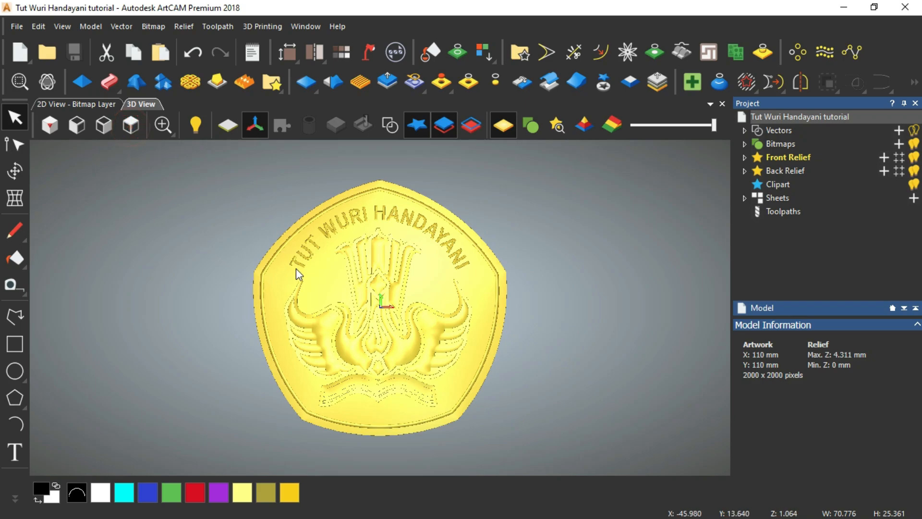
pyautogui.scroll(5, 301, 287)
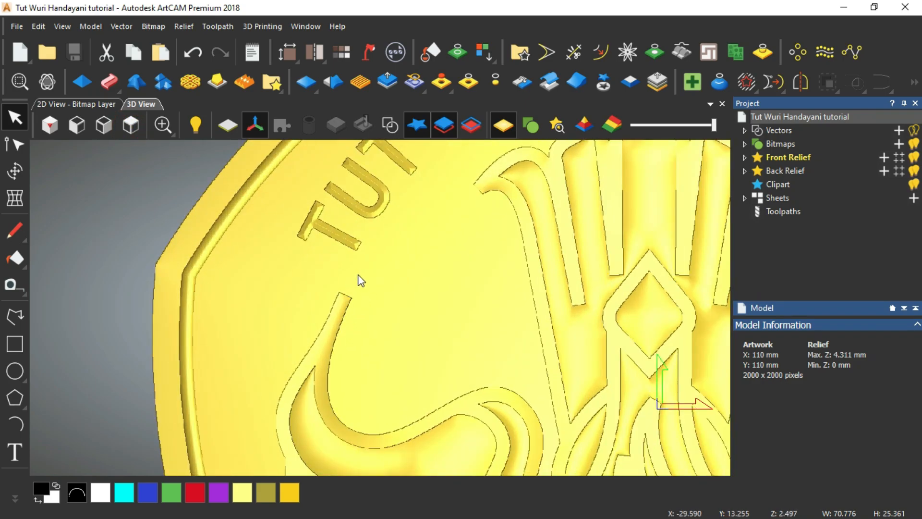
pyautogui.scroll(-5, 409, 315)
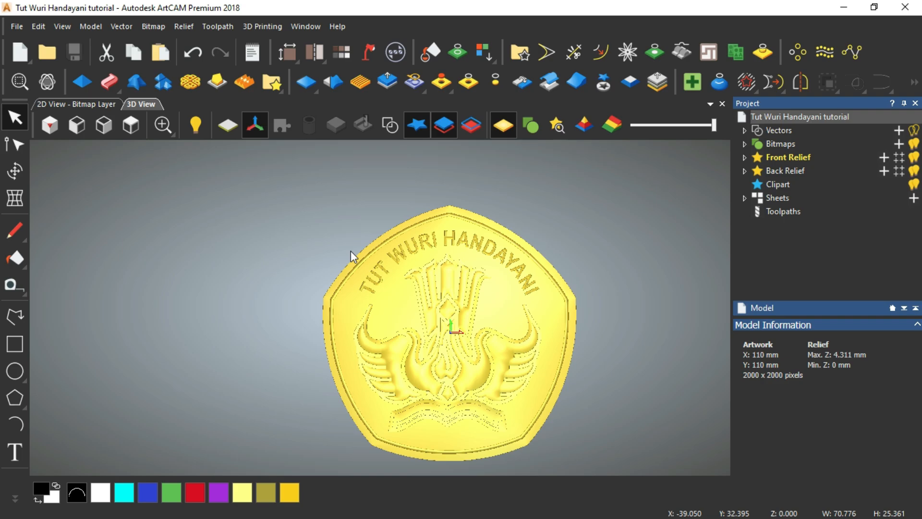
pyautogui.scroll(3, 457, 346)
pyautogui.scroll(-3, 412, 231)
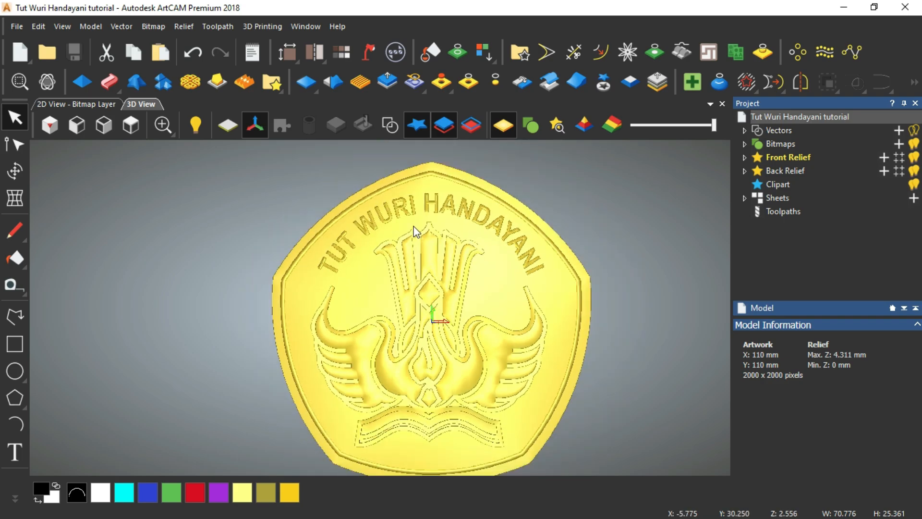
pyautogui.scroll(2, 425, 299)
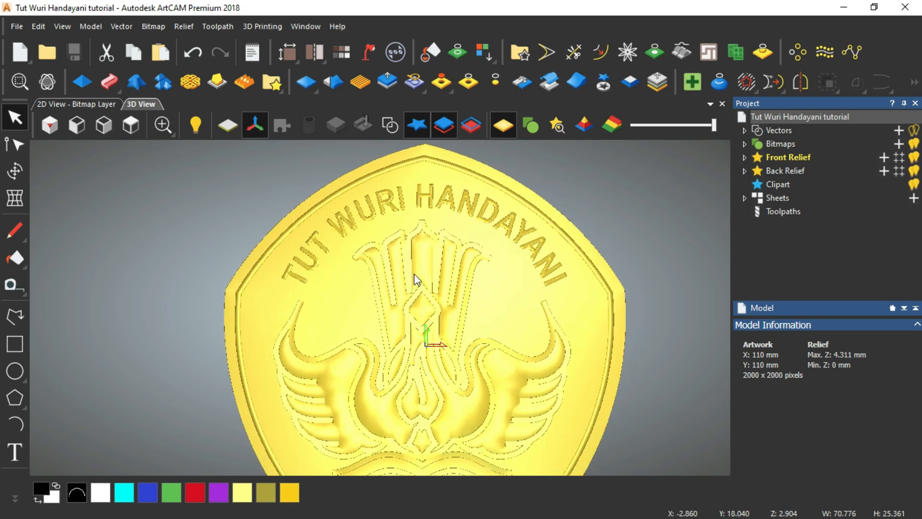
# Start smoothing the whole front relief layer and try smooth strengths of 5% and 14%
pyautogui.click(335, 85)
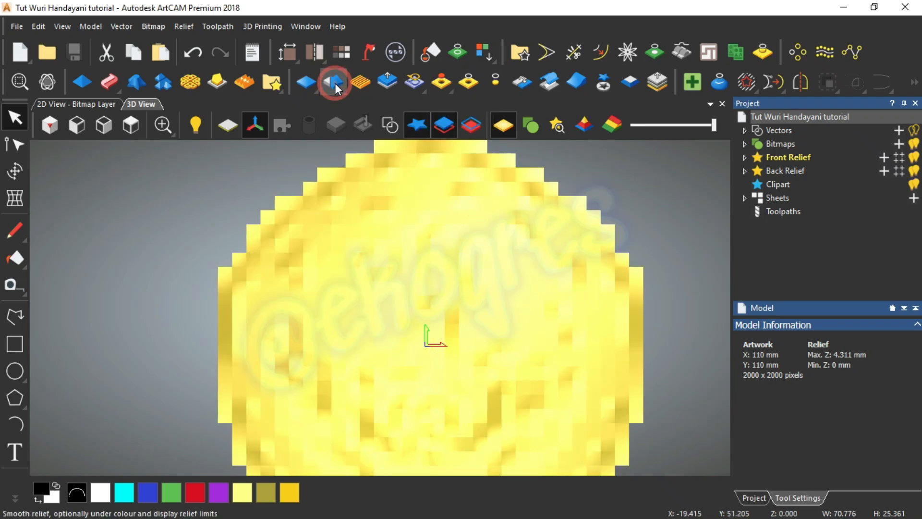
pyautogui.scroll(1, 552, 345)
pyautogui.scroll(-3, 496, 179)
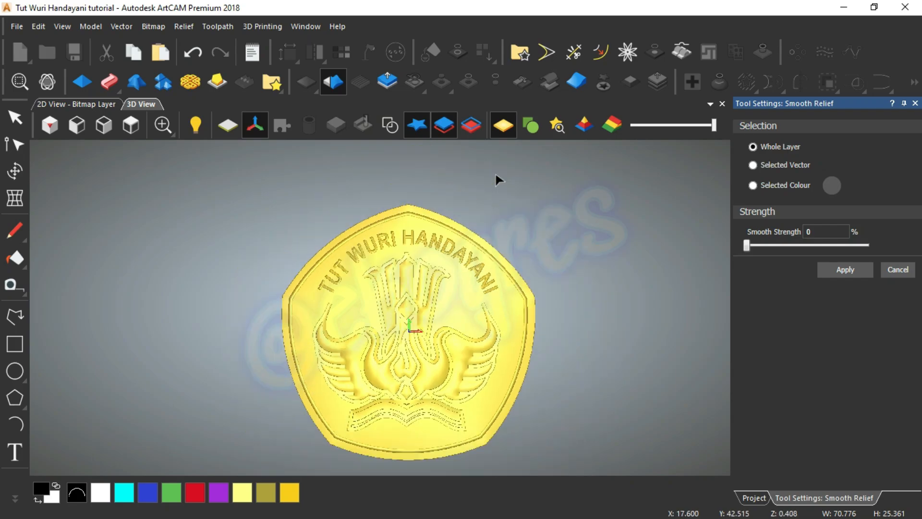
pyautogui.scroll(4, 427, 342)
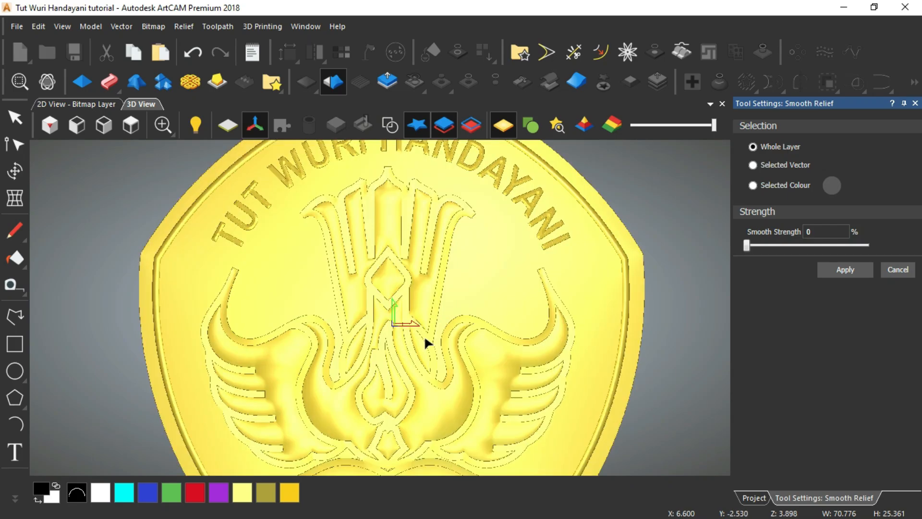
pyautogui.scroll(-2, 425, 342)
pyautogui.click(50, 125)
pyautogui.scroll(3, 351, 331)
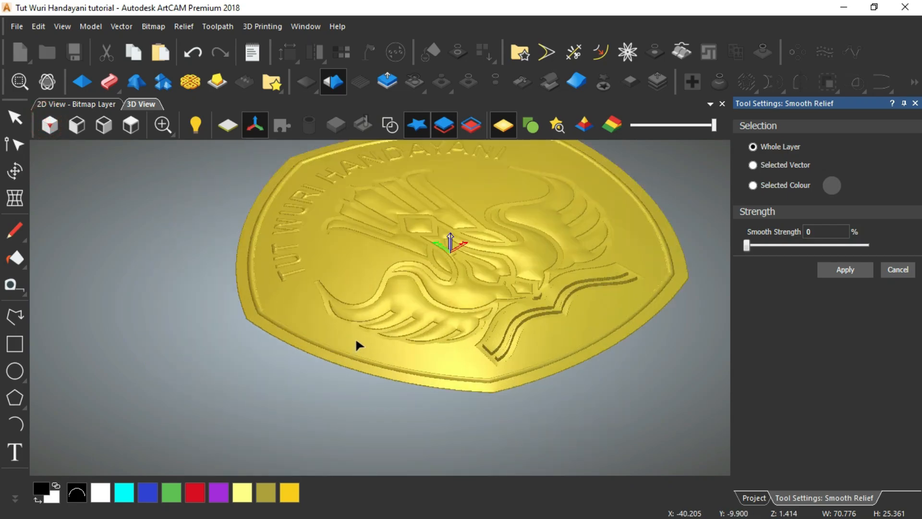
pyautogui.scroll(2, 358, 345)
pyautogui.click(812, 232)
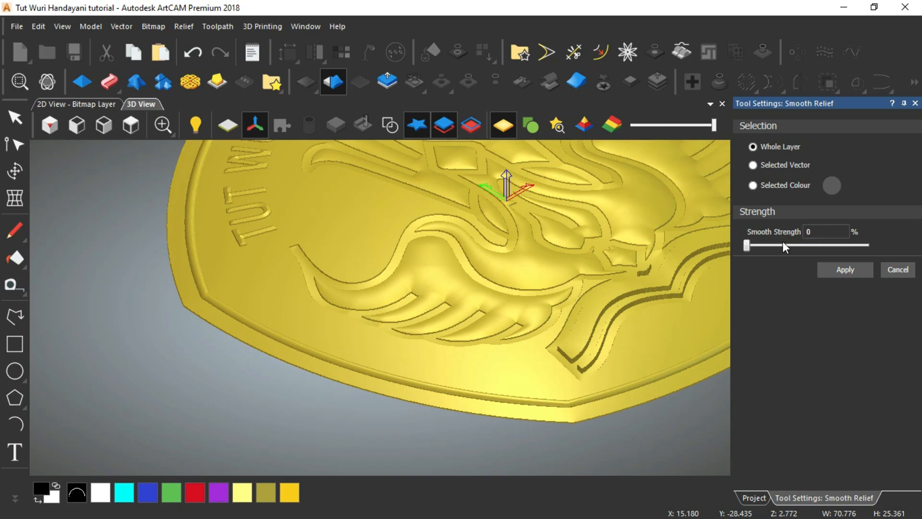
pyautogui.scroll(-2, 379, 366)
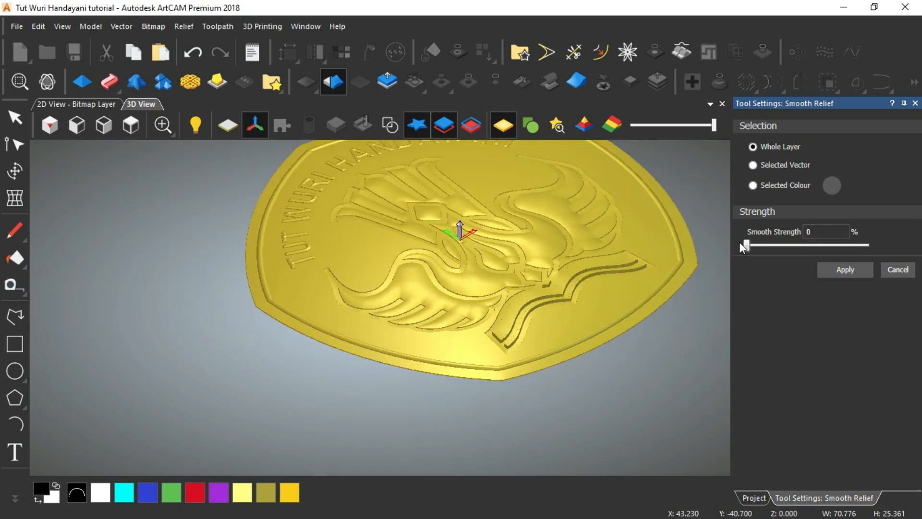
pyautogui.moveTo(748, 246); pyautogui.dragTo(752, 246)
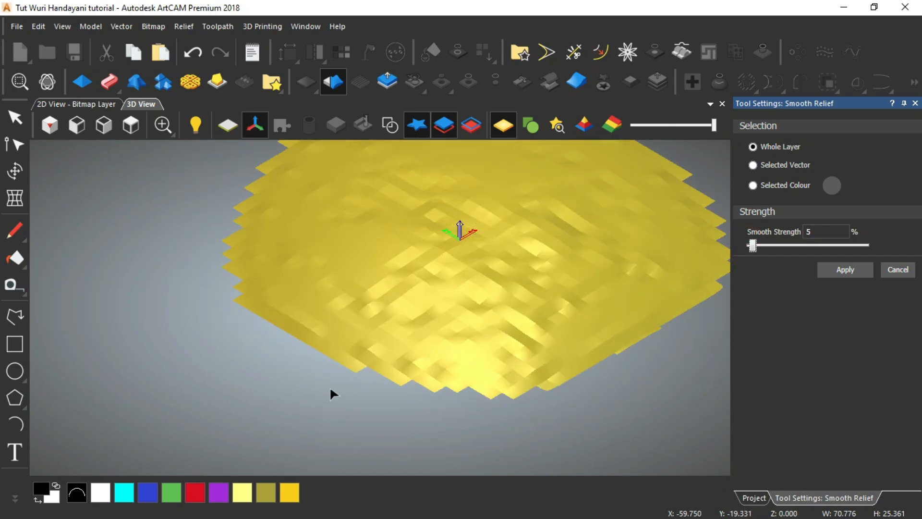
pyautogui.scroll(4, 327, 336)
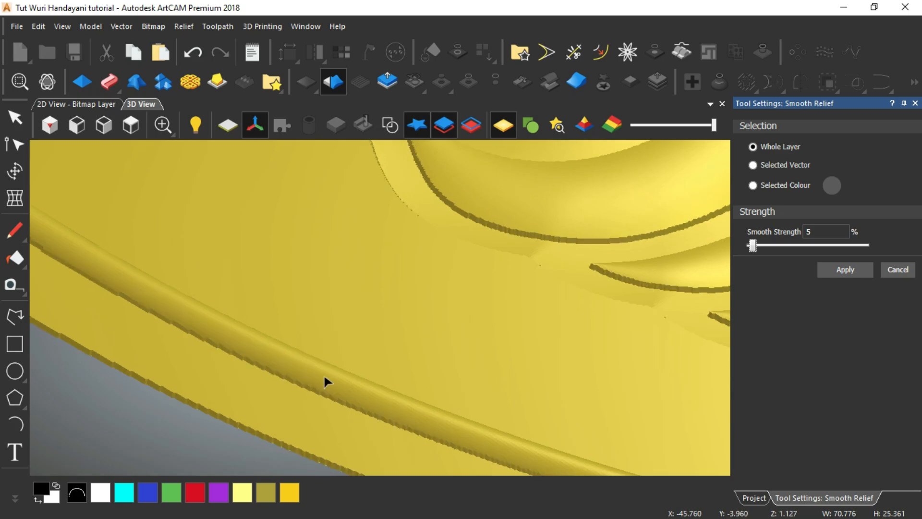
pyautogui.moveTo(753, 246); pyautogui.dragTo(764, 246)
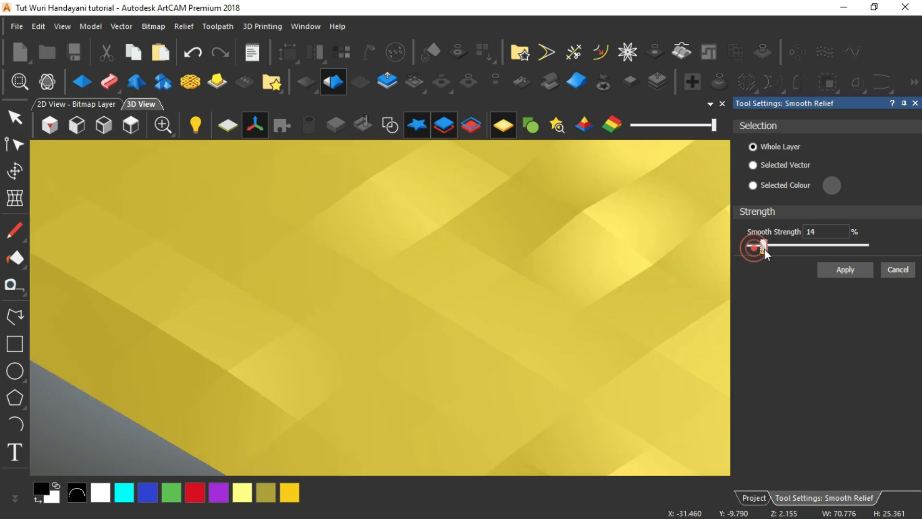
# Examine the smoothed border, wing edges and lettering close up and at different angles
pyautogui.scroll(-3, 300, 365)
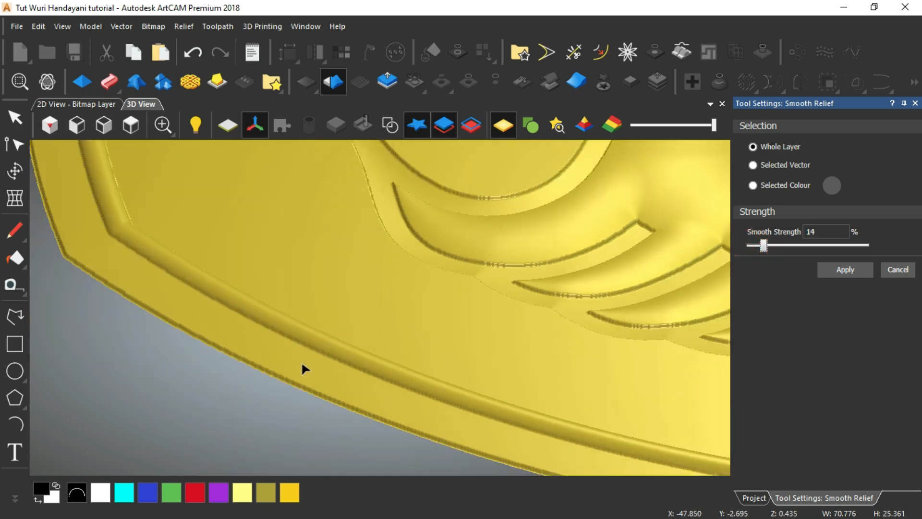
pyautogui.scroll(4, 490, 235)
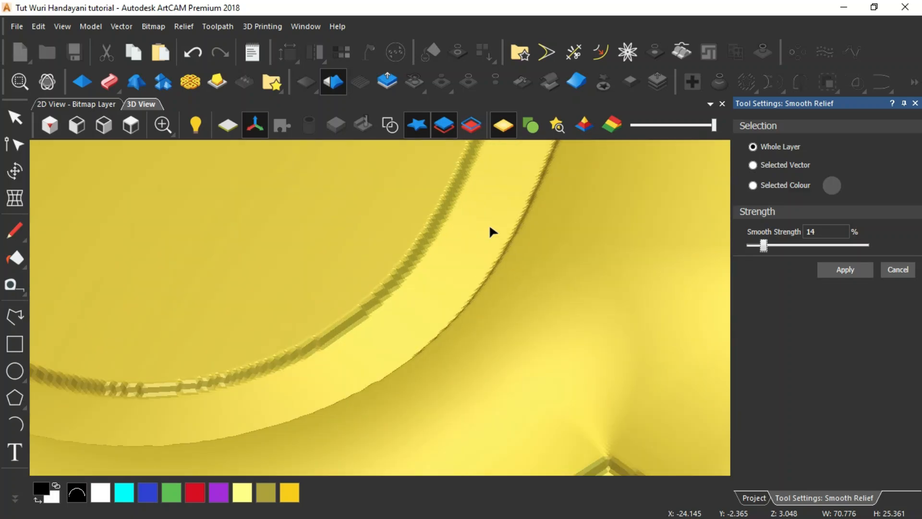
pyautogui.scroll(-5, 323, 342)
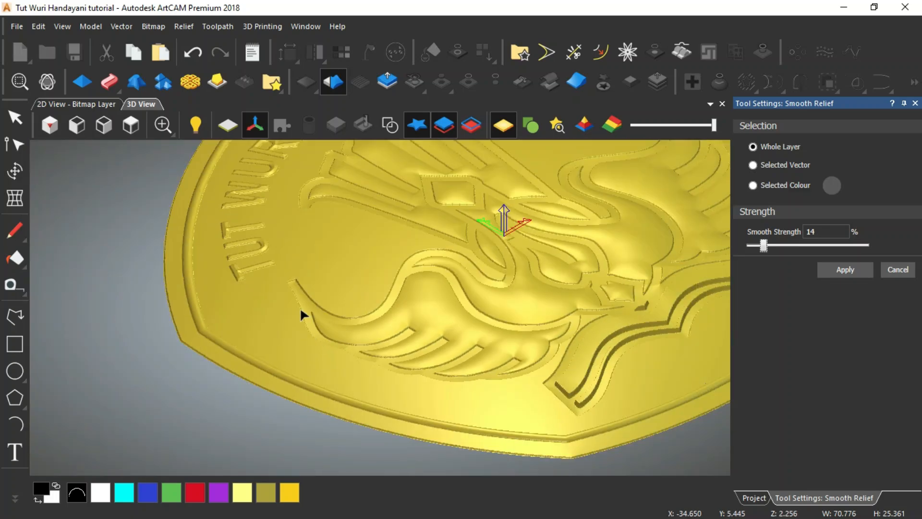
pyautogui.moveTo(368, 333); pyautogui.dragTo(214, 386)
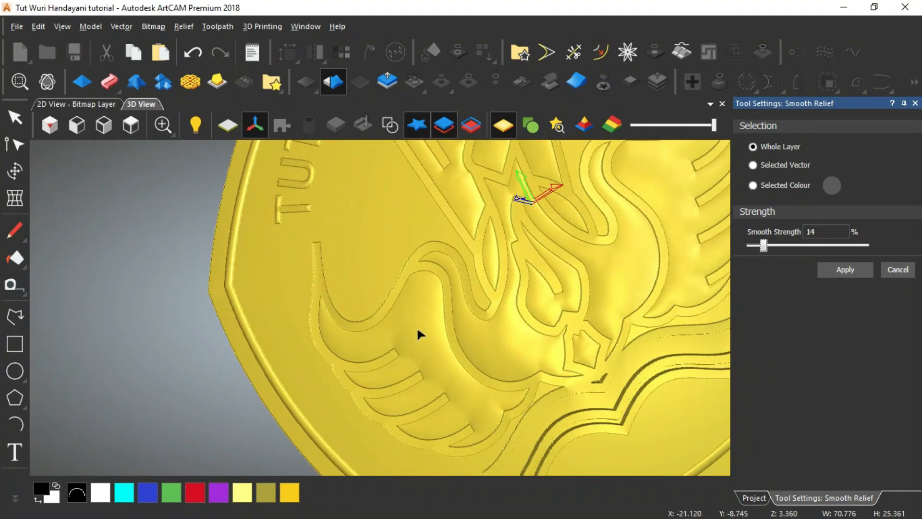
pyautogui.scroll(-5, 302, 322)
pyautogui.scroll(5, 414, 262)
pyautogui.scroll(2, 408, 291)
pyautogui.moveTo(409, 289); pyautogui.dragTo(546, 315)
pyautogui.scroll(6, 251, 255)
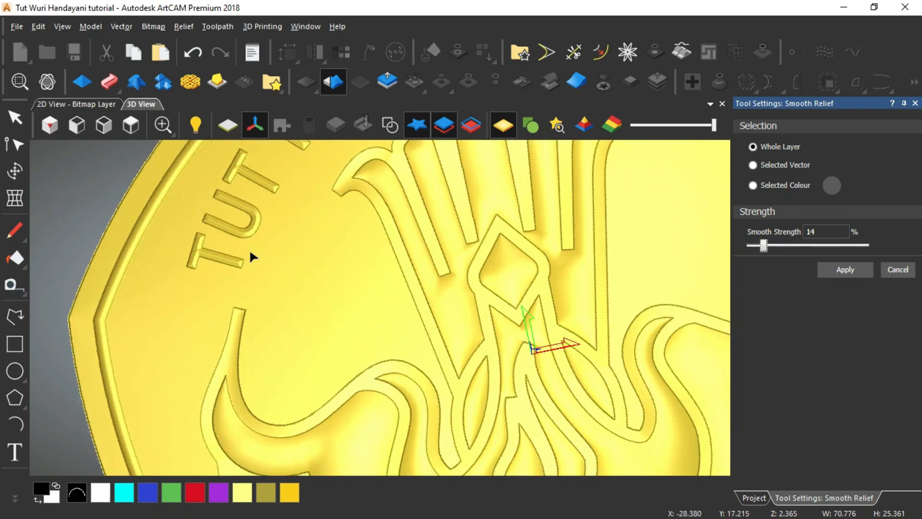
pyautogui.scroll(-5, 288, 247)
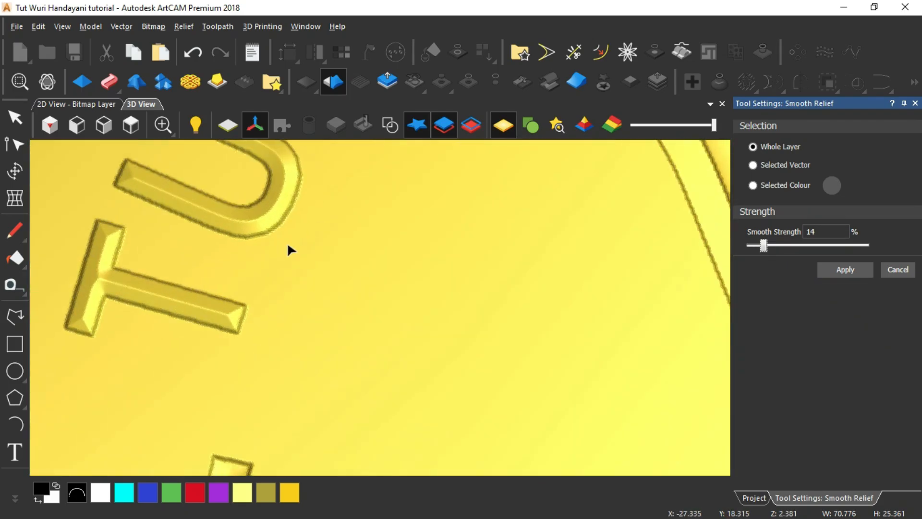
pyautogui.scroll(-3, 487, 336)
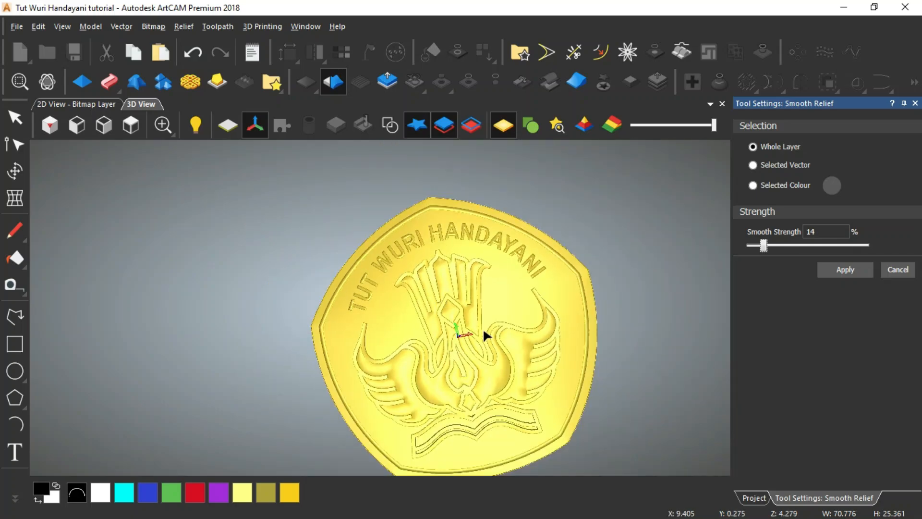
pyautogui.scroll(-2, 486, 310)
pyautogui.keyDown('alt'); pyautogui.moveTo(465, 356); pyautogui.dragTo(419, 387); pyautogui.keyUp('alt')
pyautogui.scroll(3, 432, 370)
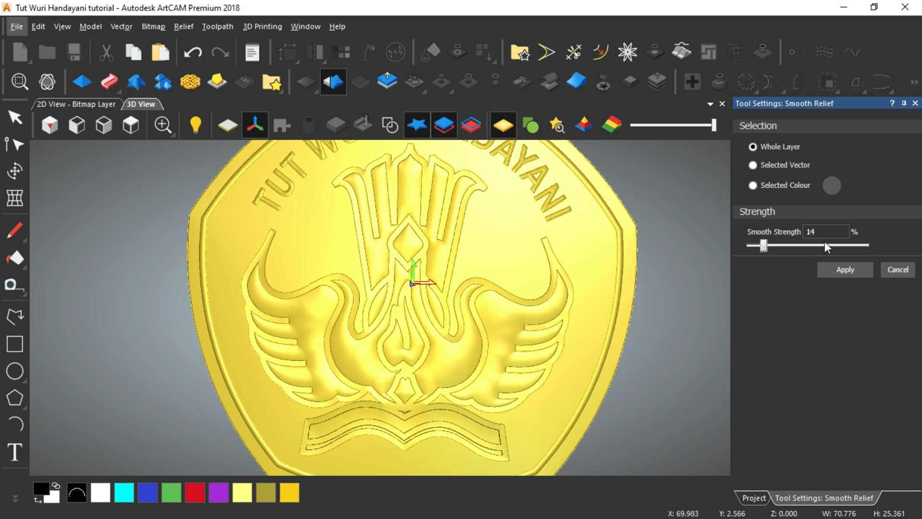
# Smooth the whole relief layer at a strength of 20%, check the emblem's edges and close the Smooth Relief tool
pyautogui.doubleClick(801, 235)
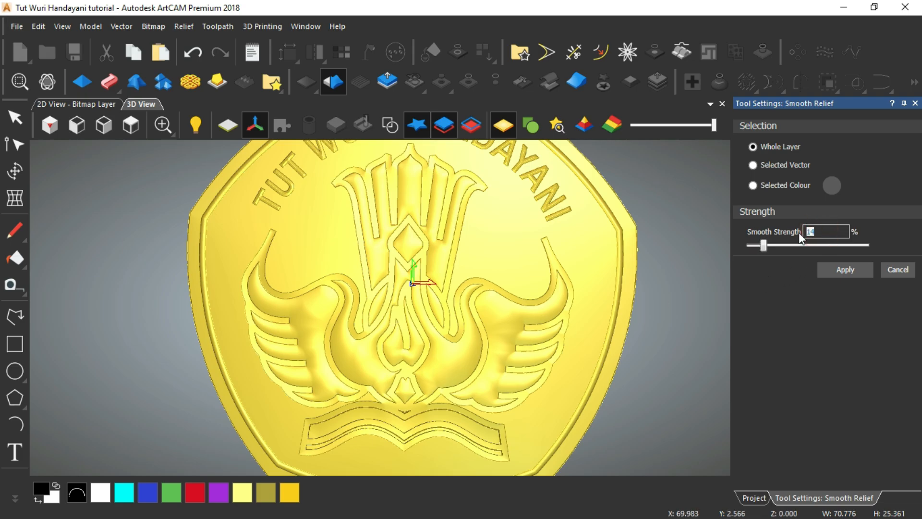
pyautogui.write('14')
pyautogui.doubleClick(820, 232)
pyautogui.click(822, 235)
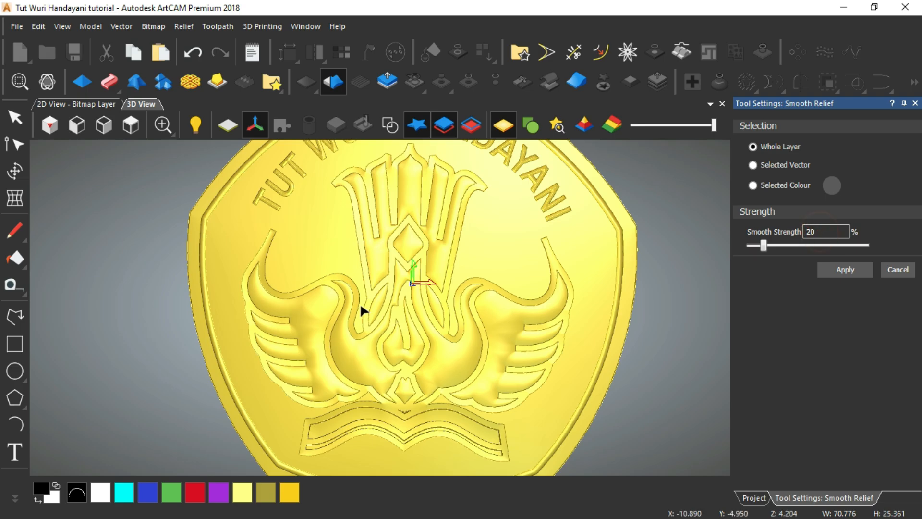
pyautogui.scroll(3, 364, 300)
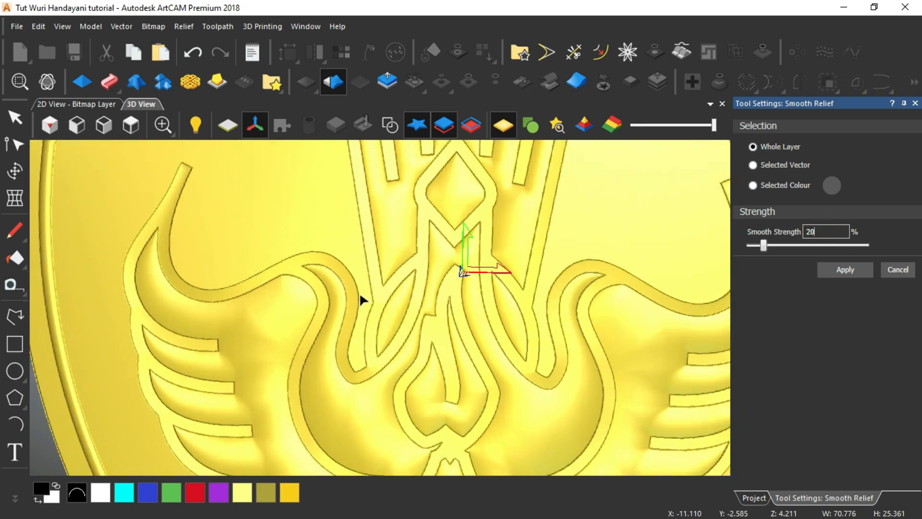
pyautogui.click(846, 276)
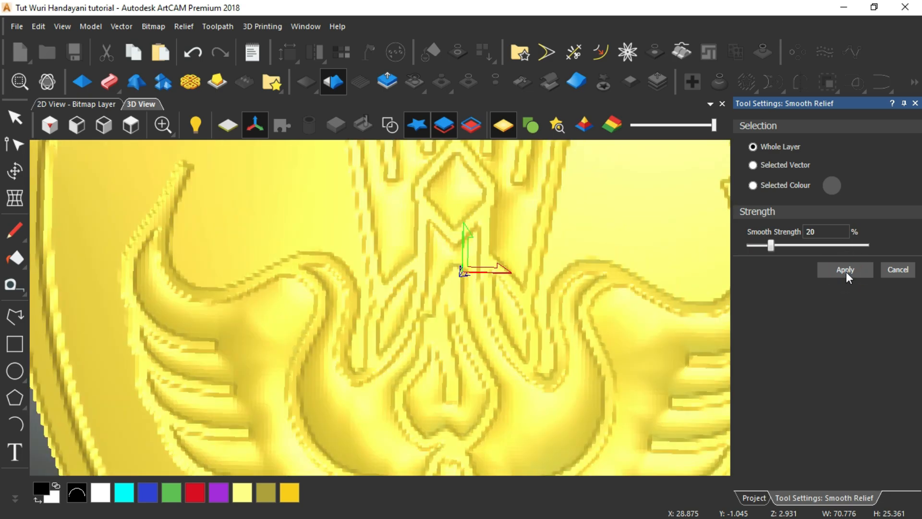
pyautogui.scroll(-3, 403, 325)
pyautogui.scroll(5, 352, 291)
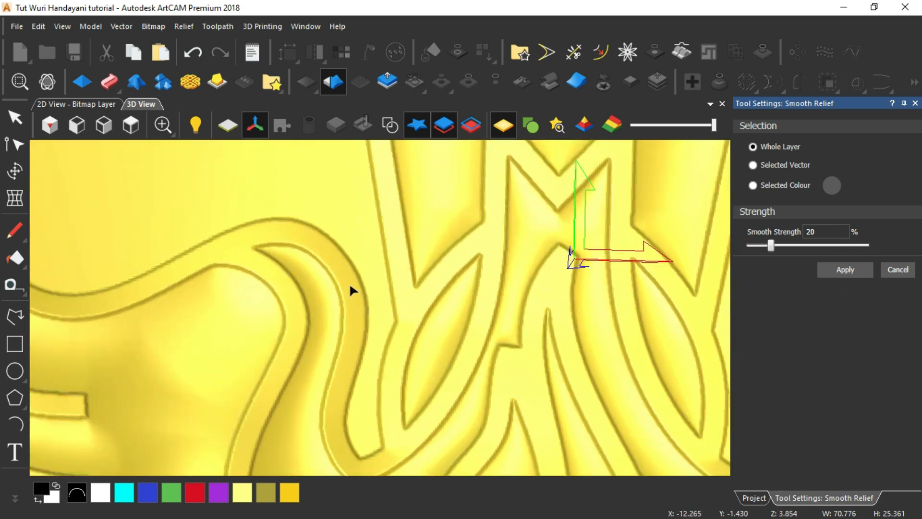
pyautogui.scroll(-5, 324, 247)
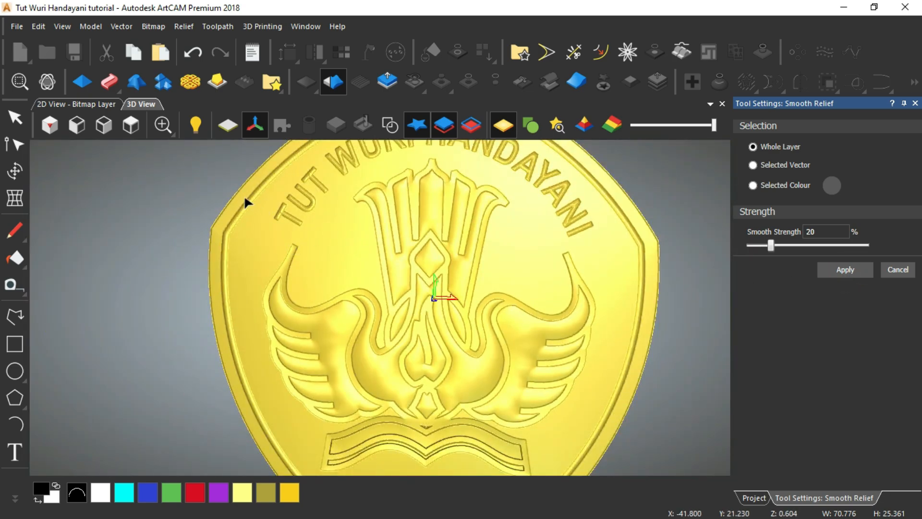
pyautogui.scroll(-3, 607, 233)
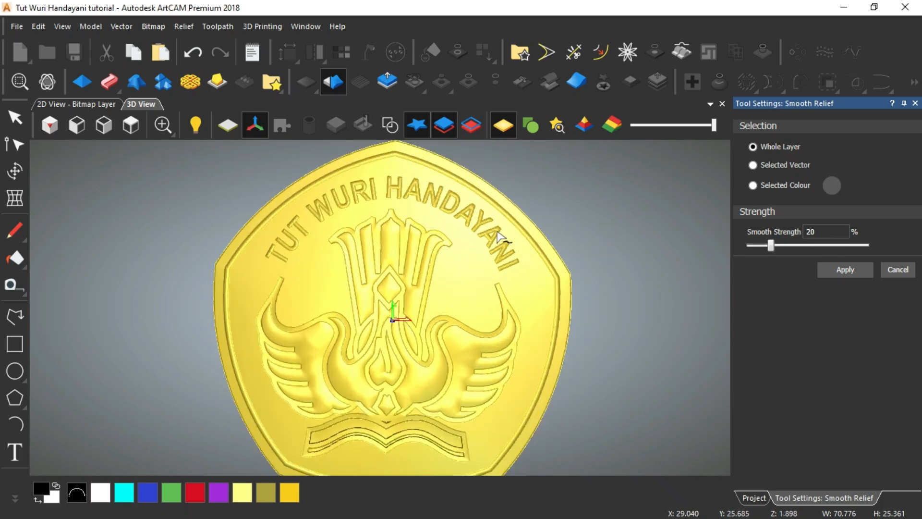
pyautogui.scroll(5, 499, 237)
pyautogui.click(896, 270)
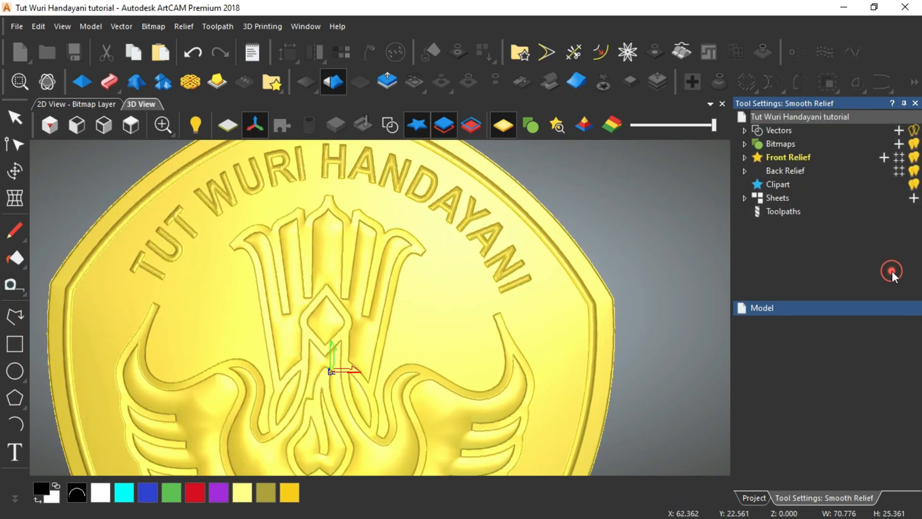
# Show the complete smoothed emblem at a slight tilt and save the model
pyautogui.scroll(-5, 480, 278)
pyautogui.moveTo(335, 414); pyautogui.dragTo(634, 278)
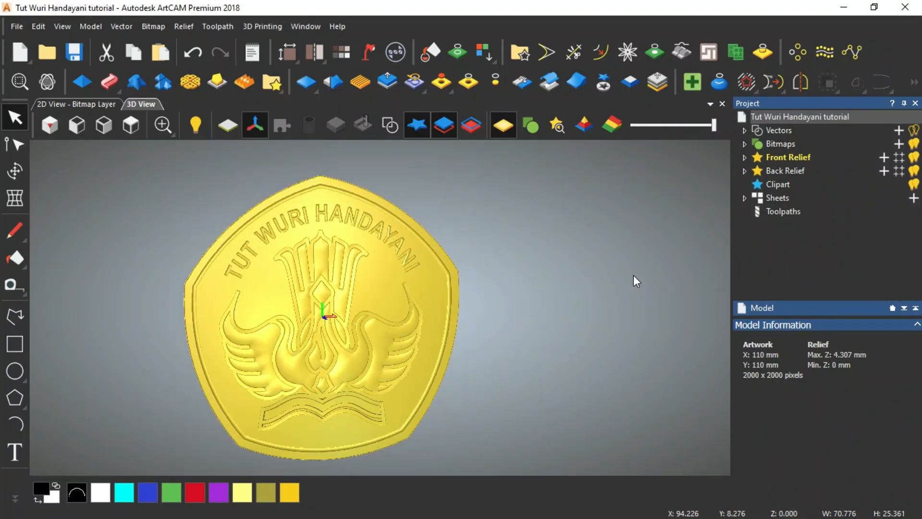
pyautogui.scroll(-3, 634, 278)
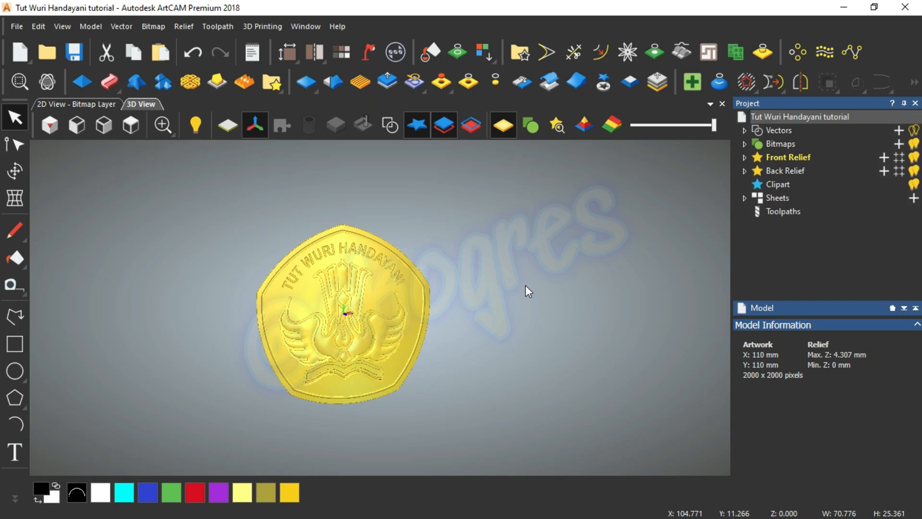
pyautogui.hotkey('ctrl', 's')
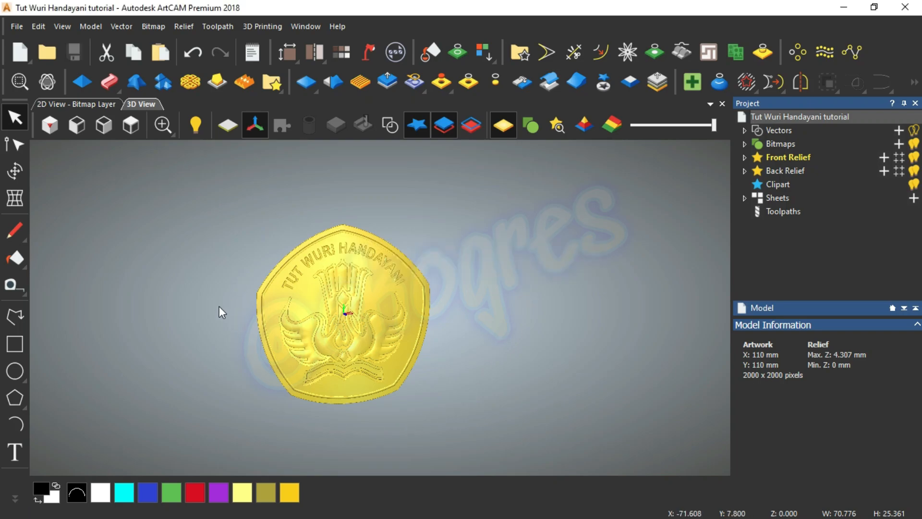
pyautogui.scroll(3, 222, 312)
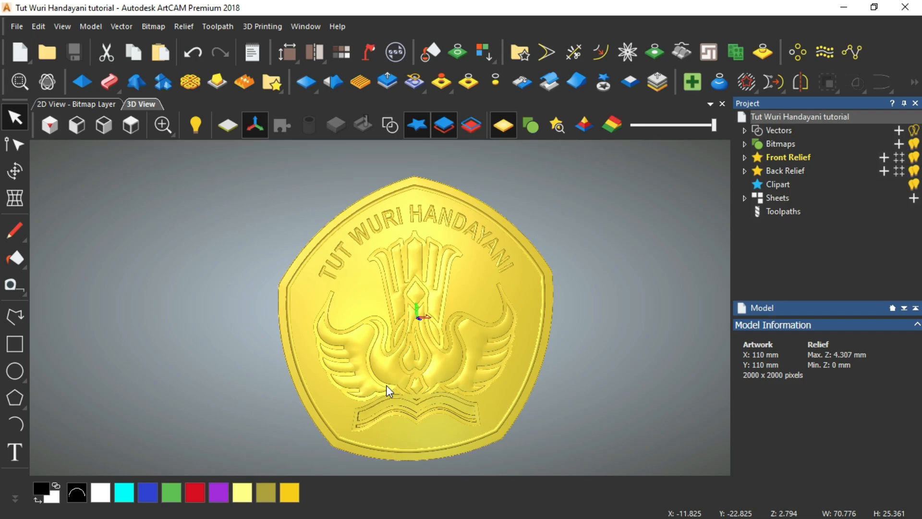
pyautogui.scroll(3, 432, 351)
pyautogui.scroll(-4, 381, 375)
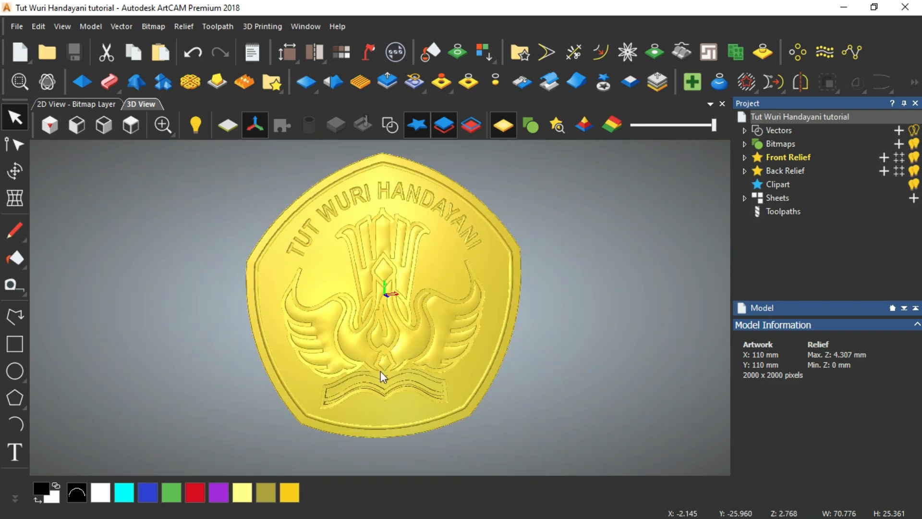
pyautogui.scroll(4, 377, 397)
pyautogui.scroll(-6, 381, 391)
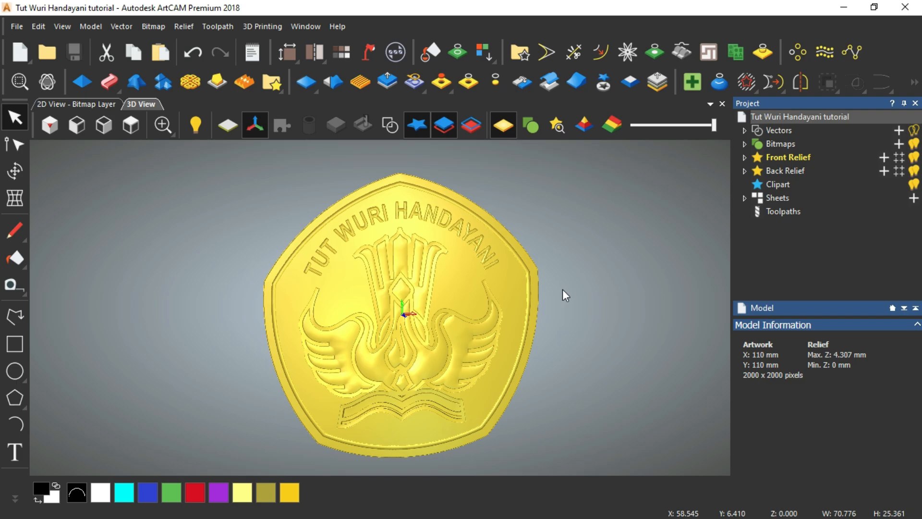
# Open the relief clipart library Relief ku and add the finished front relief to it
pyautogui.click(812, 157)
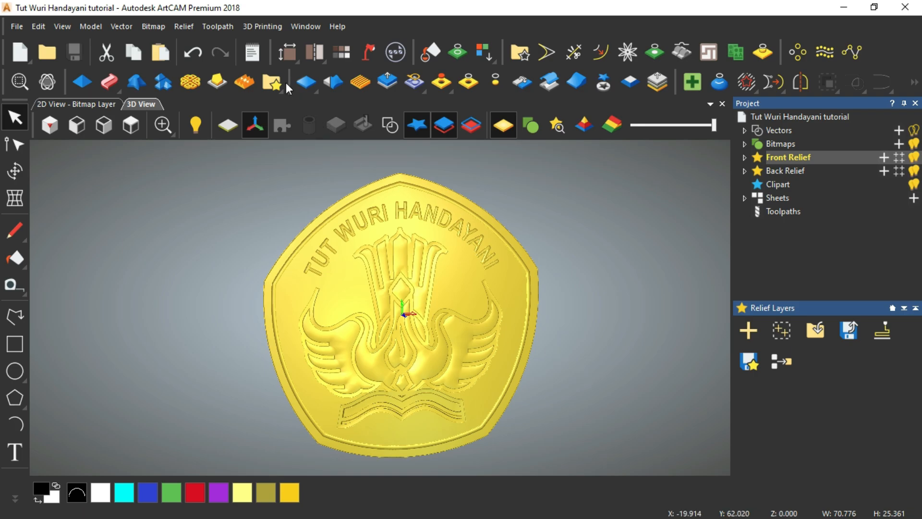
pyautogui.click(271, 84)
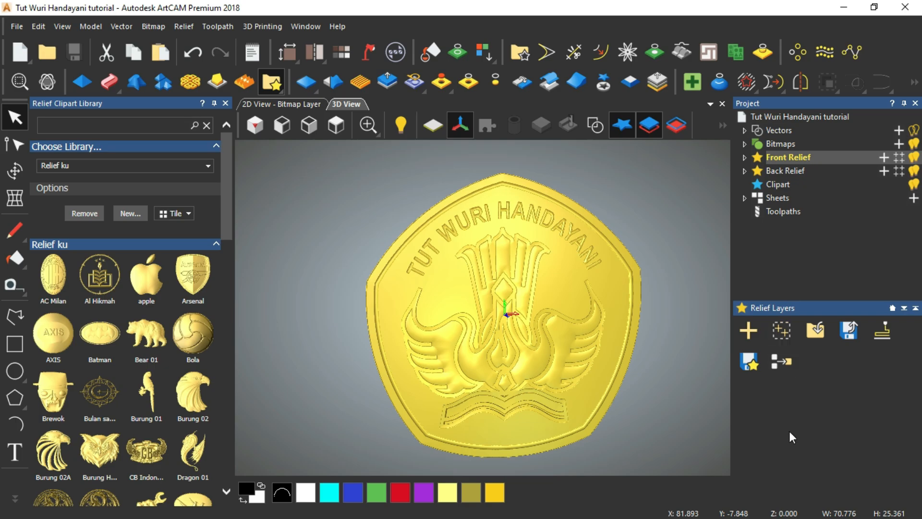
pyautogui.click(750, 362)
# Rename the new emblem clipart in the Relief ku library as Tut Wuri Handayani Tutorial
pyautogui.scroll(-1, 192, 389)
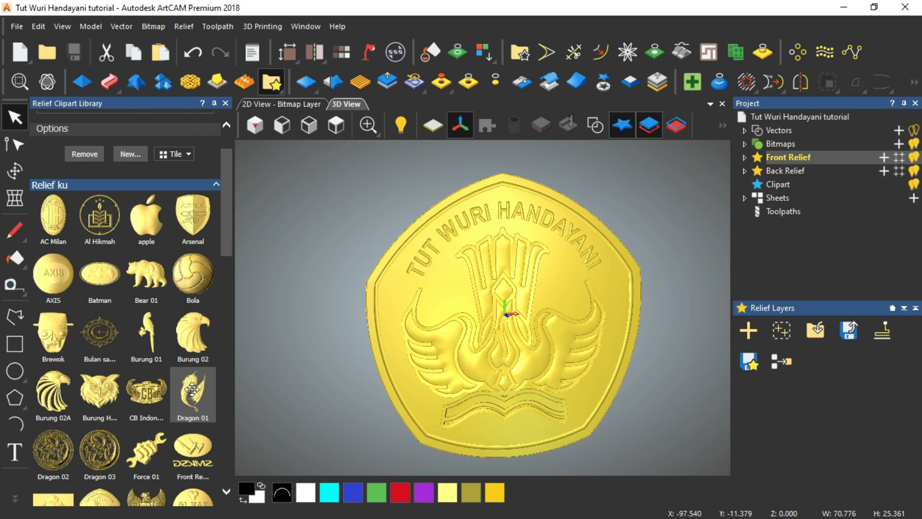
pyautogui.scroll(-1, 192, 389)
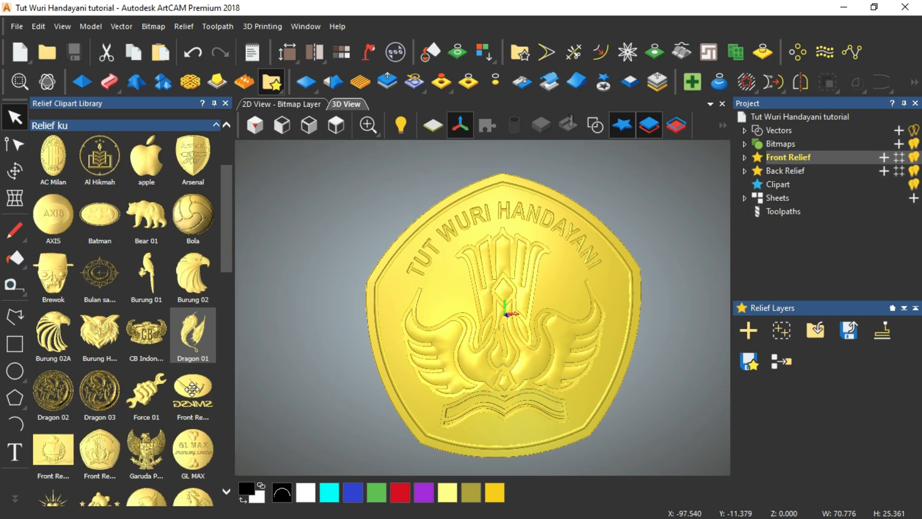
pyautogui.scroll(-2, 192, 389)
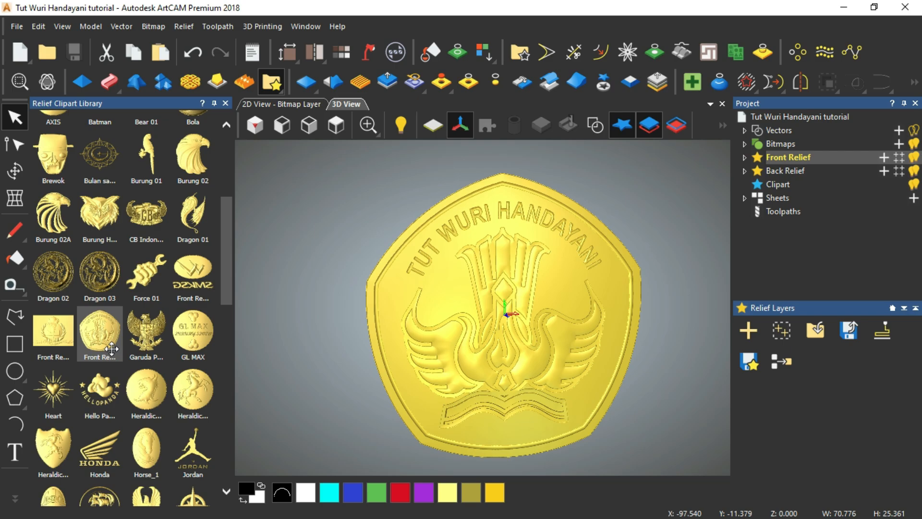
pyautogui.rightClick(111, 349)
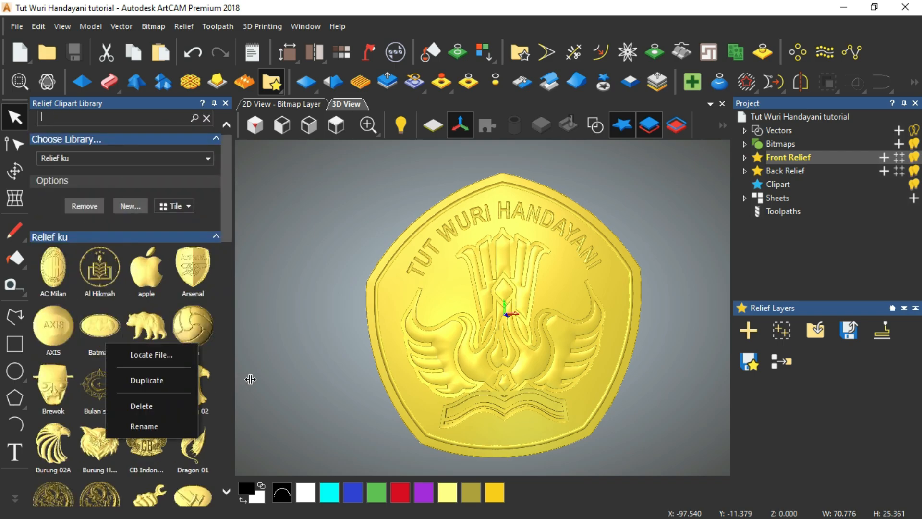
pyautogui.click(250, 380)
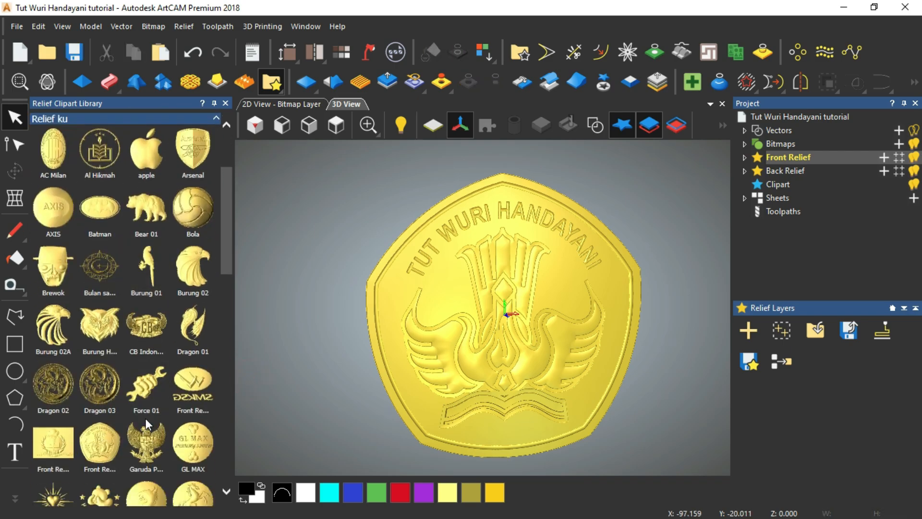
pyautogui.scroll(-1, 146, 419)
pyautogui.rightClick(101, 396)
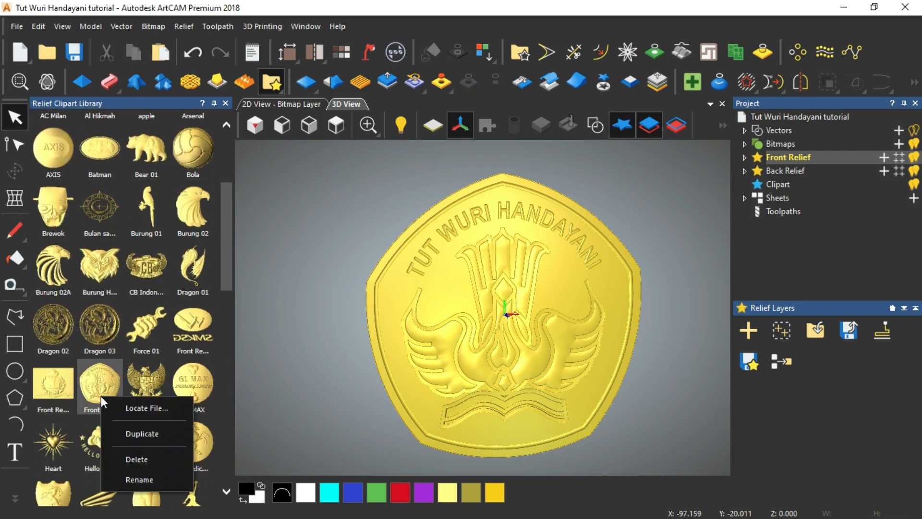
pyautogui.click(143, 478)
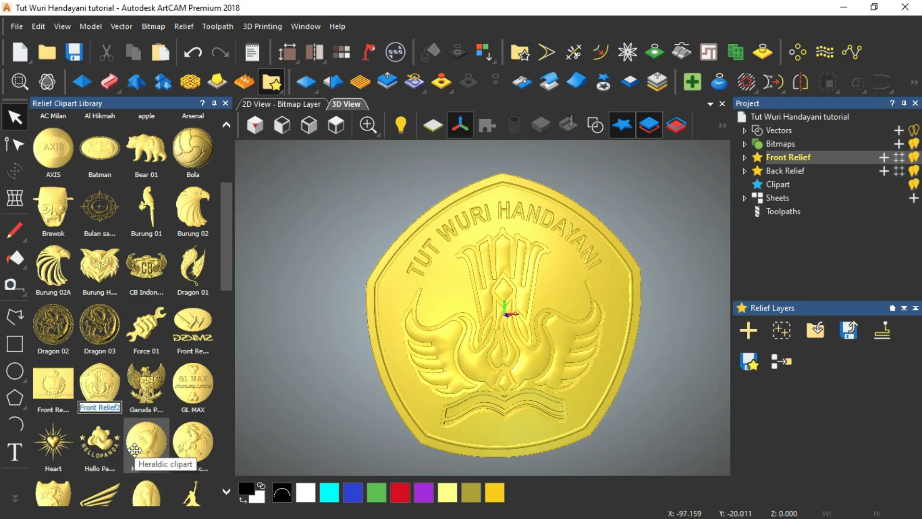
pyautogui.write('Tut W')
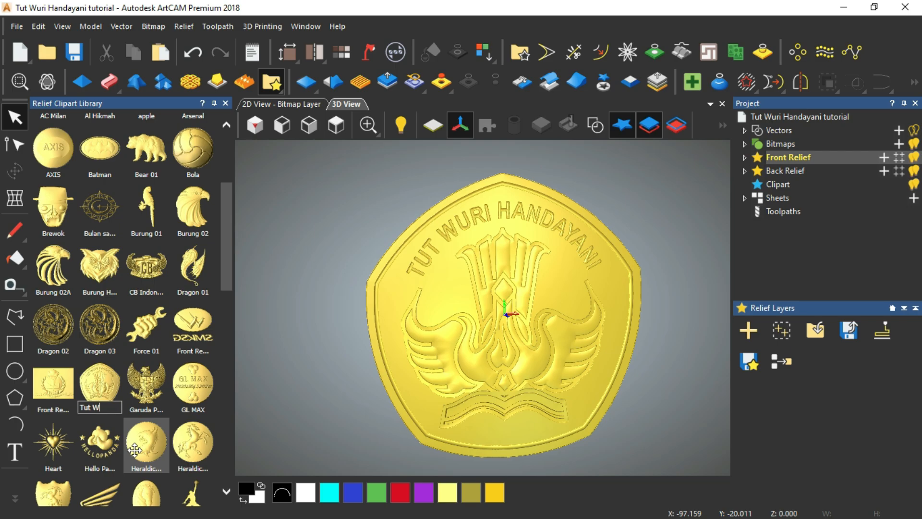
pyautogui.write('uri Hand')
pyautogui.write('yani')
pyautogui.write(' Tu')
pyautogui.write('torial')
pyautogui.press('Return')
# Find the renamed emblem among the items of the Relief ku library and close the clipart library
pyautogui.scroll(-15, 196, 376)
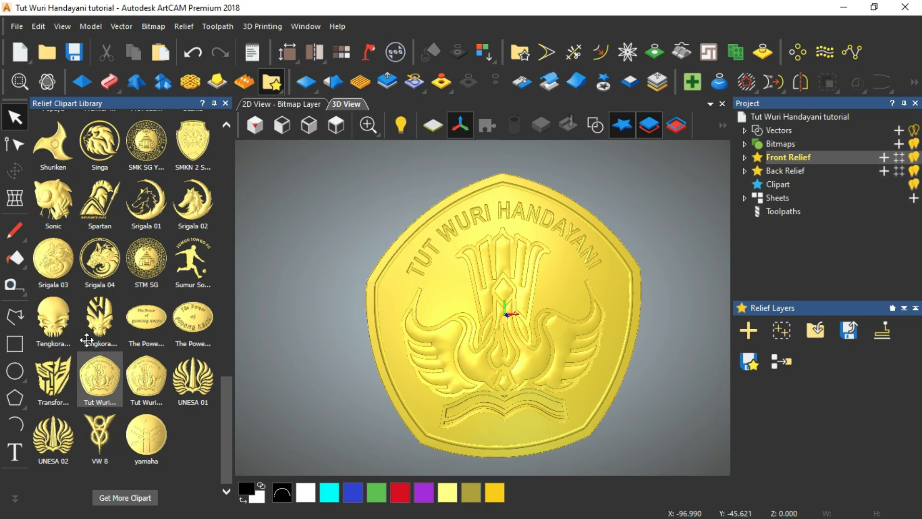
pyautogui.scroll(6, 192, 430)
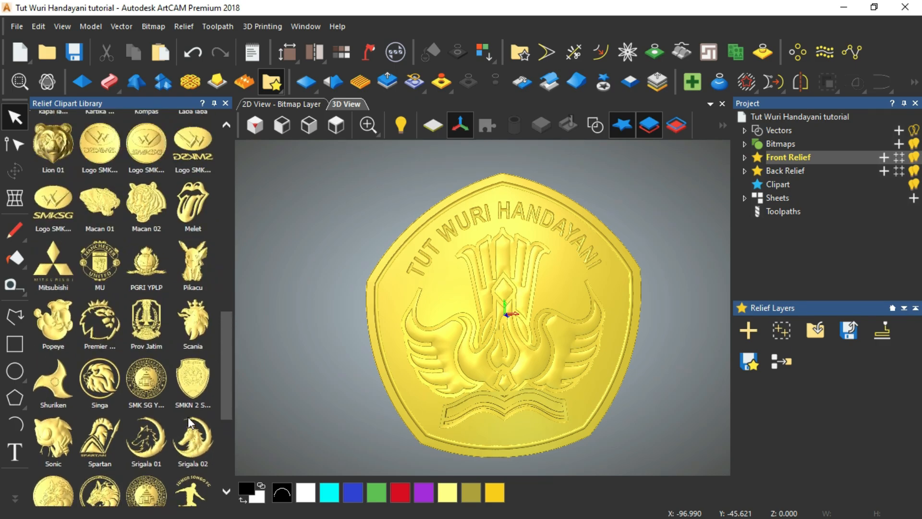
pyautogui.scroll(2, 189, 423)
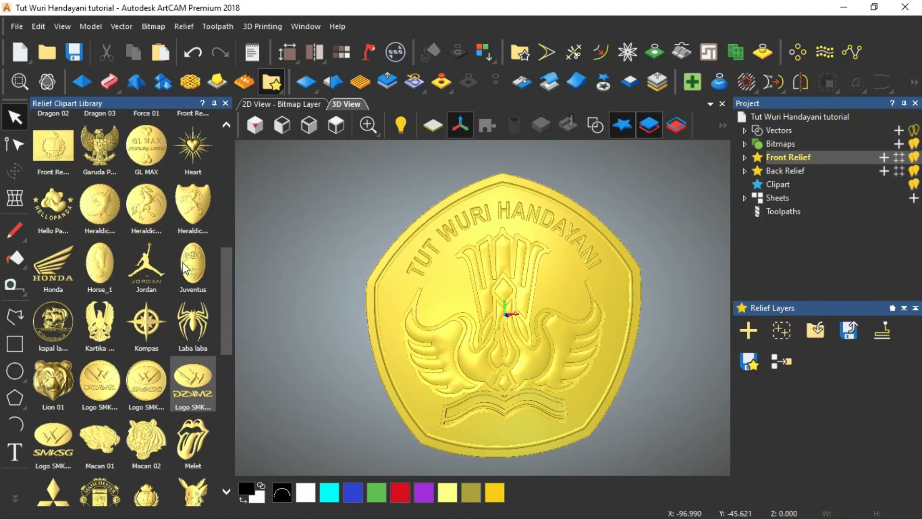
pyautogui.scroll(7, 192, 264)
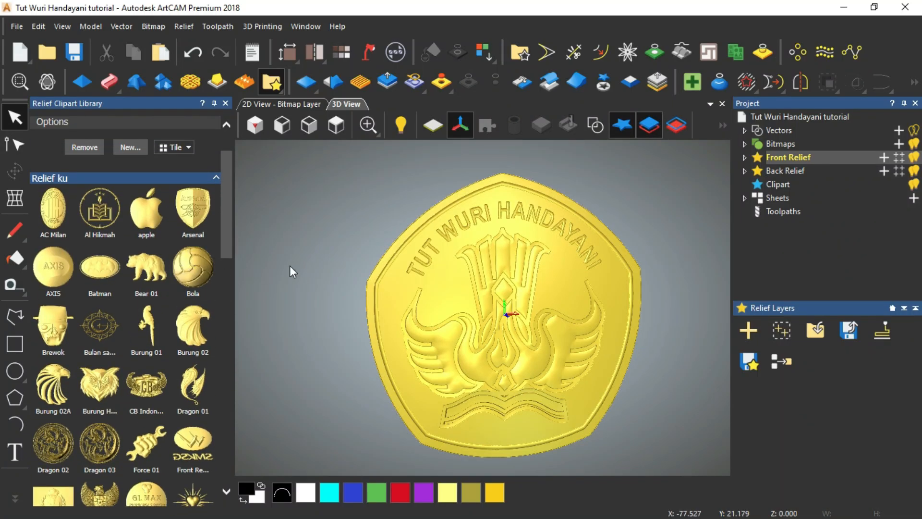
pyautogui.click(225, 104)
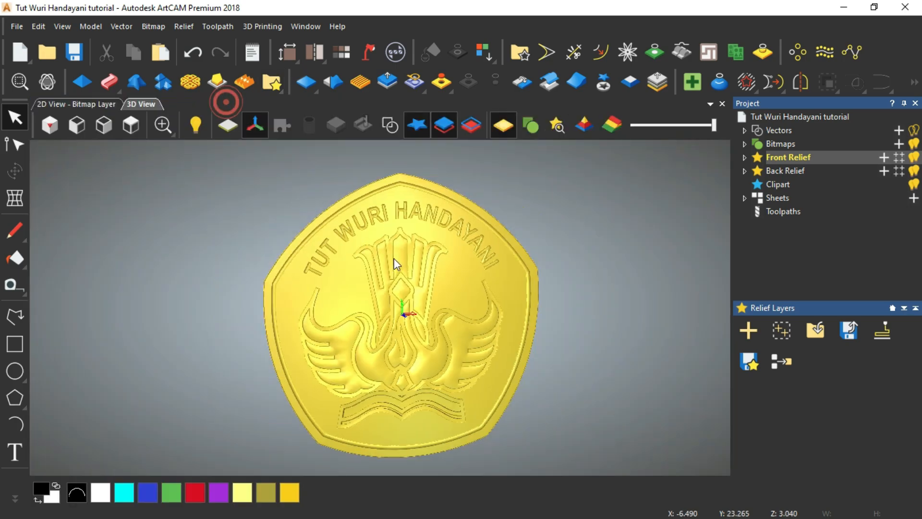
# Examine the finished emblem relief at a tilt, both close up and from farther away
pyautogui.moveTo(425, 337); pyautogui.dragTo(395, 297)
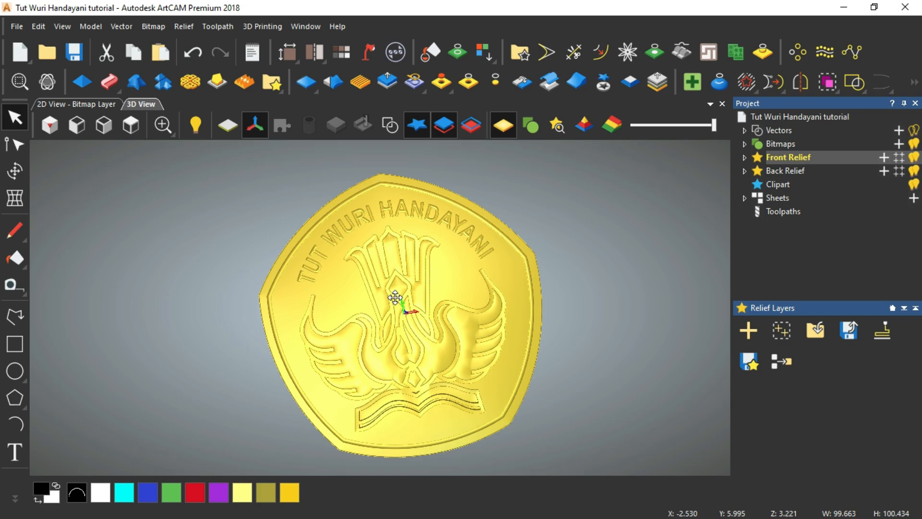
pyautogui.scroll(-4, 424, 286)
pyautogui.scroll(1, 403, 307)
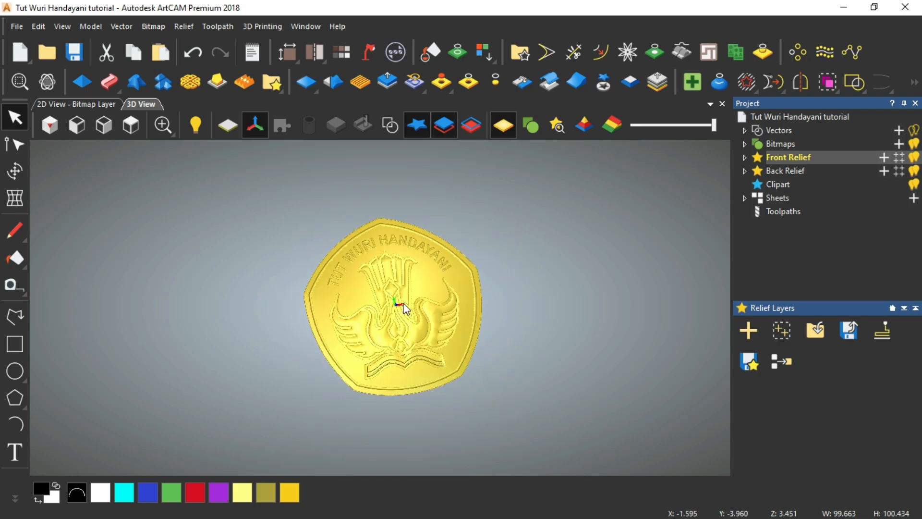
pyautogui.moveTo(411, 295); pyautogui.dragTo(376, 348)
pyautogui.click(376, 348)
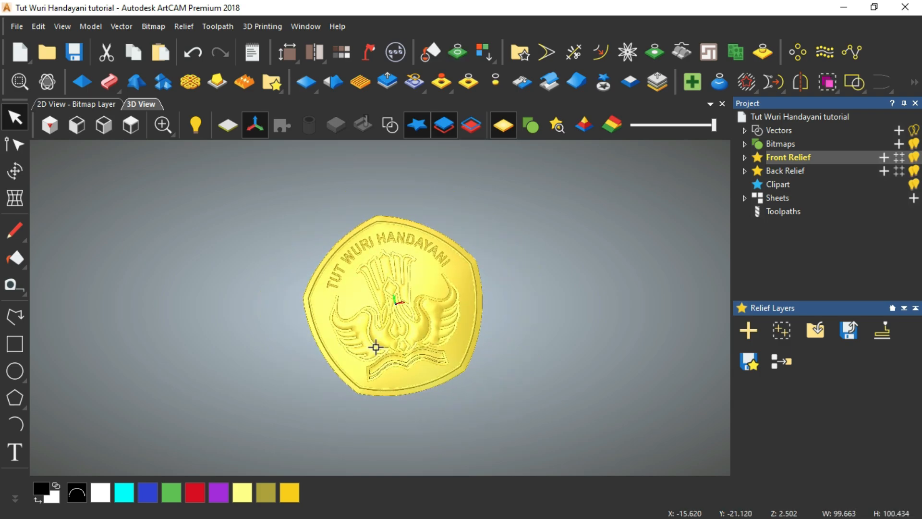
pyautogui.scroll(2, 401, 317)
pyautogui.scroll(2, 401, 317)
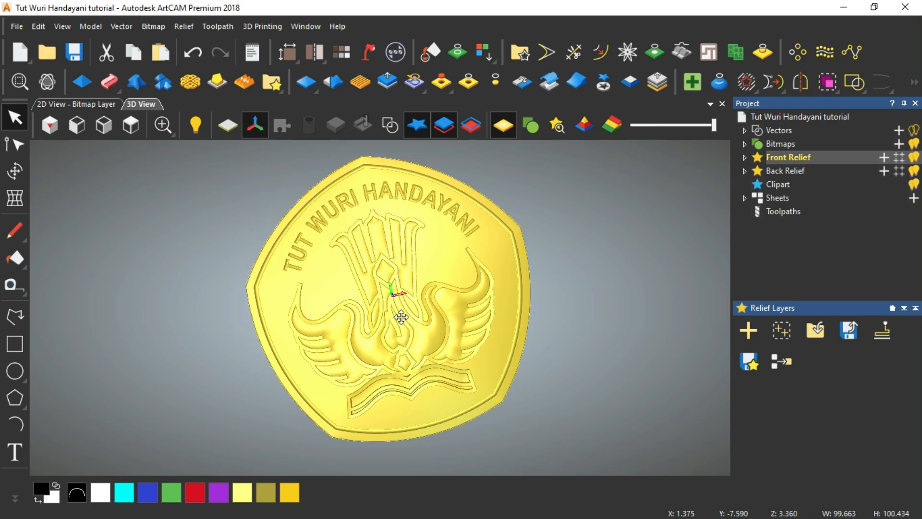
pyautogui.scroll(-2, 466, 320)
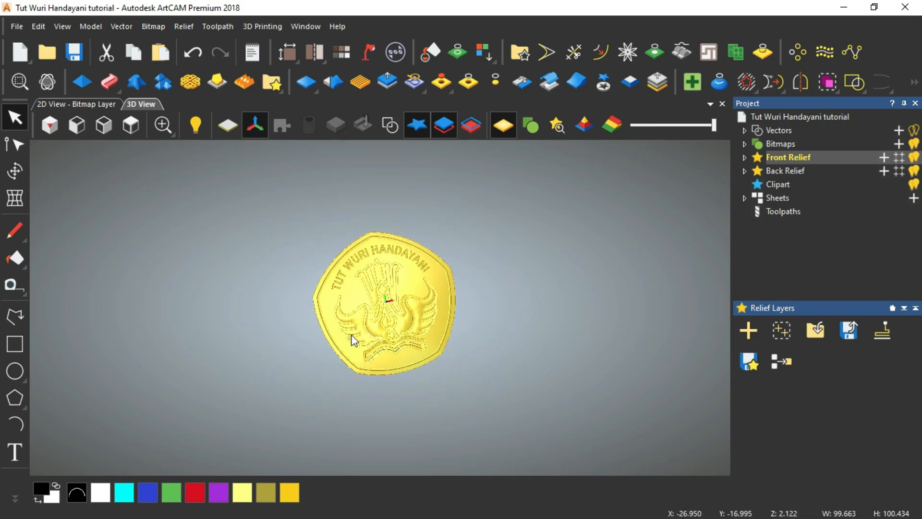
pyautogui.scroll(2, 354, 340)
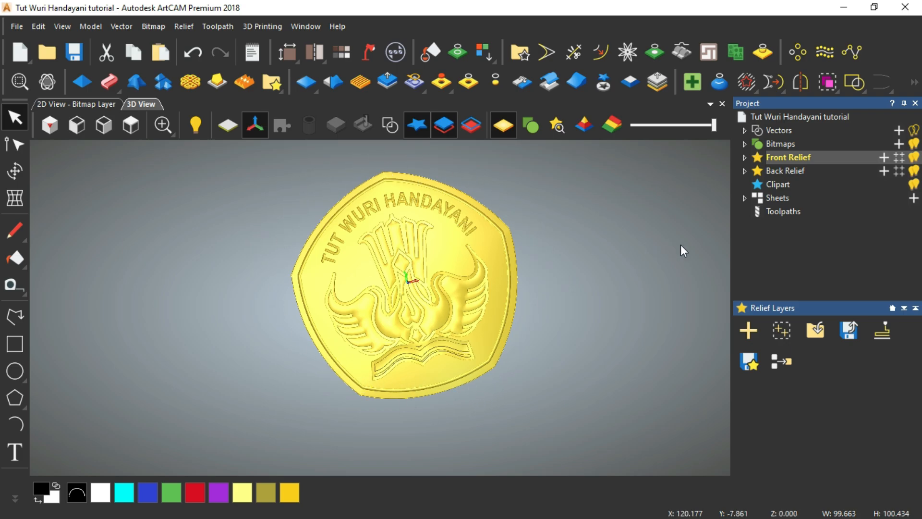
# Check the model thickness in the toolpath Material Setup and compare it with the relief's side profile, leaving the setup unchanged
pyautogui.click(791, 212)
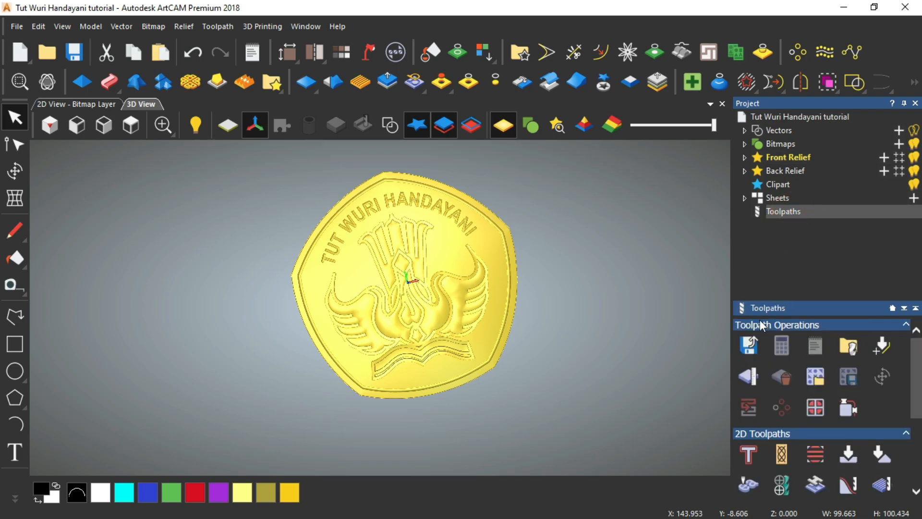
pyautogui.click(749, 376)
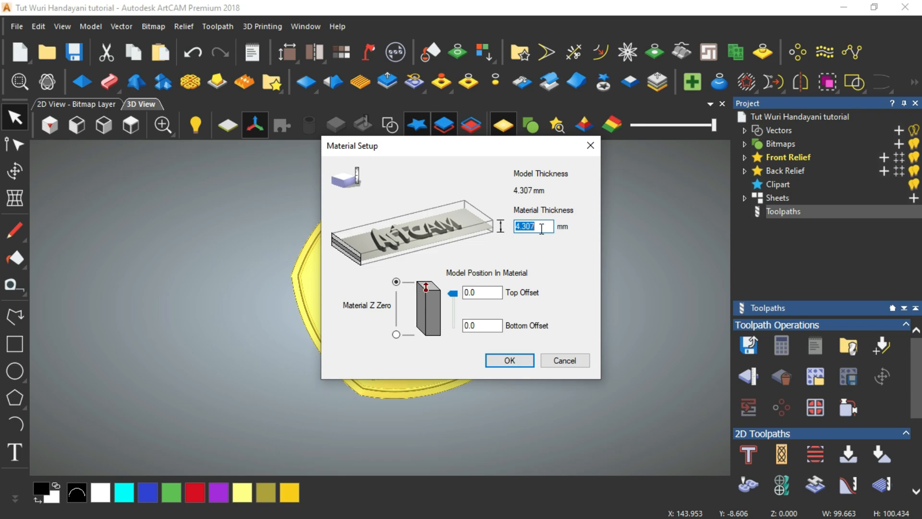
pyautogui.click(560, 360)
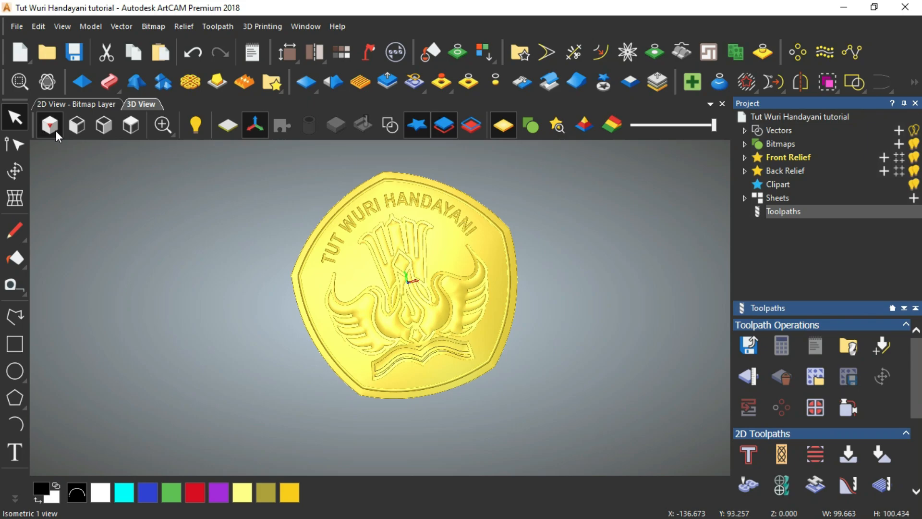
pyautogui.click(78, 128)
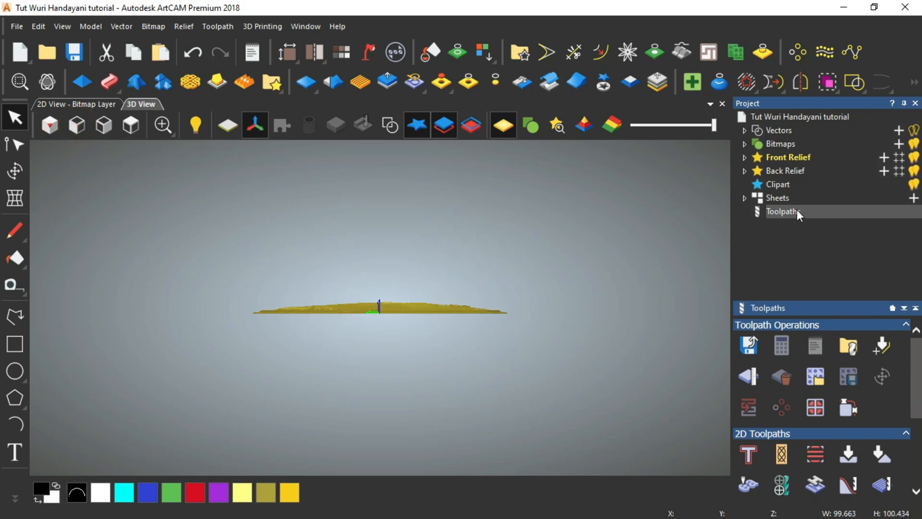
pyautogui.click(756, 380)
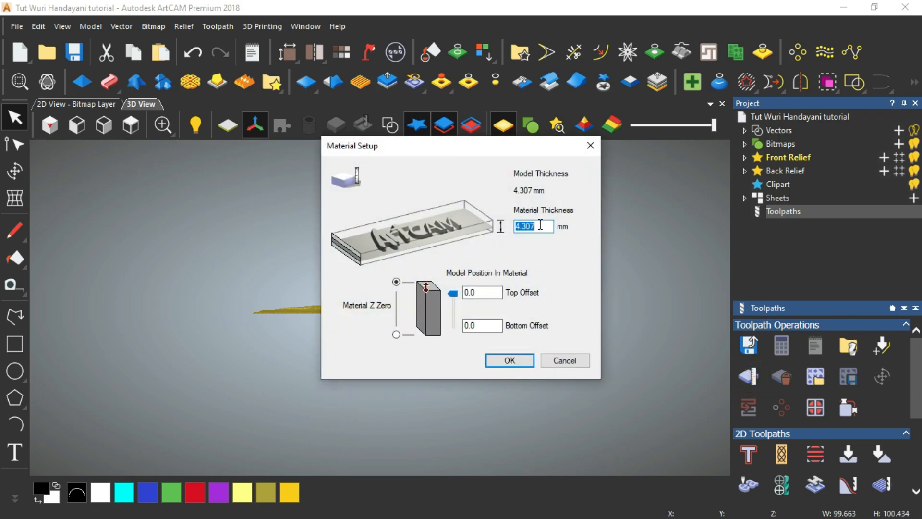
pyautogui.click(563, 362)
# Examine the complete emblem at an angle and straight from above at several distances
pyautogui.moveTo(379, 310); pyautogui.dragTo(305, 354)
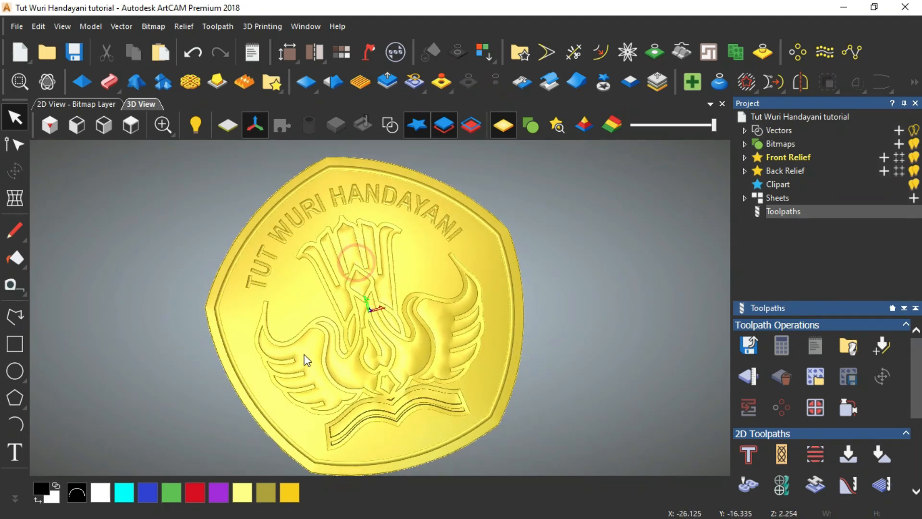
pyautogui.scroll(-3, 523, 203)
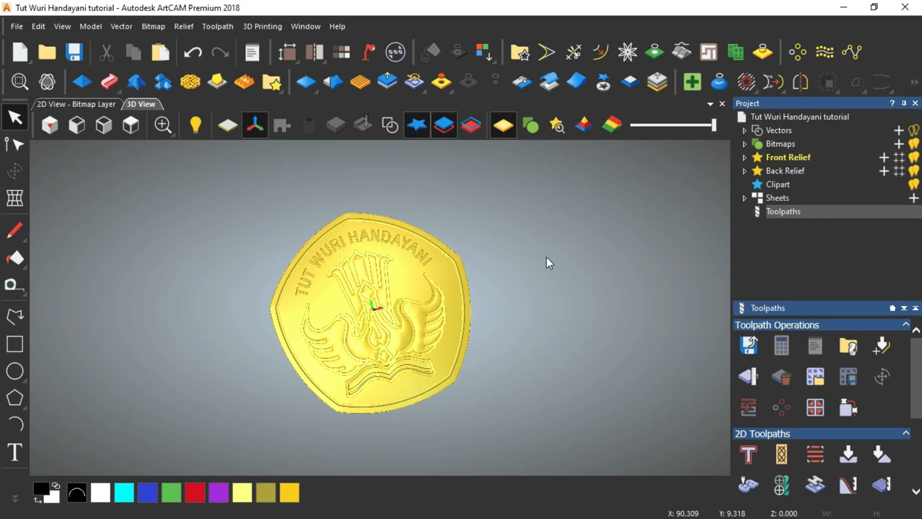
pyautogui.click(129, 131)
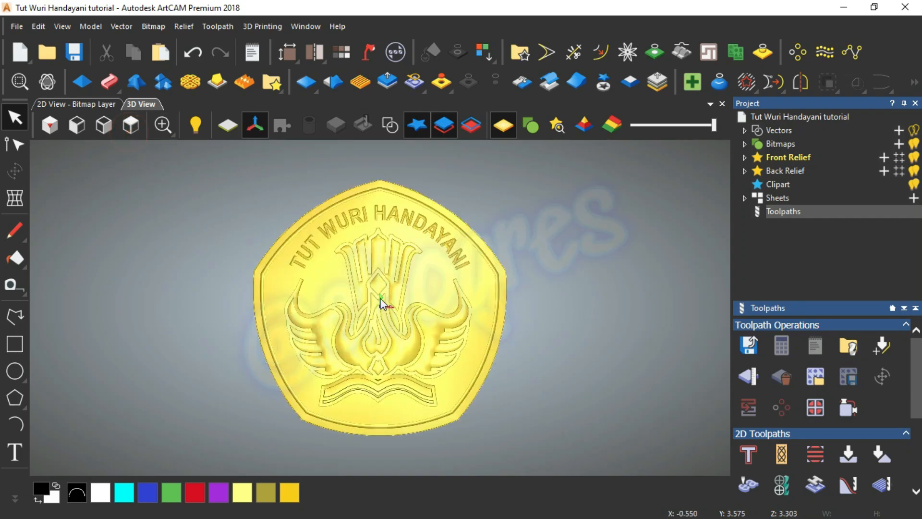
pyautogui.scroll(-2, 385, 304)
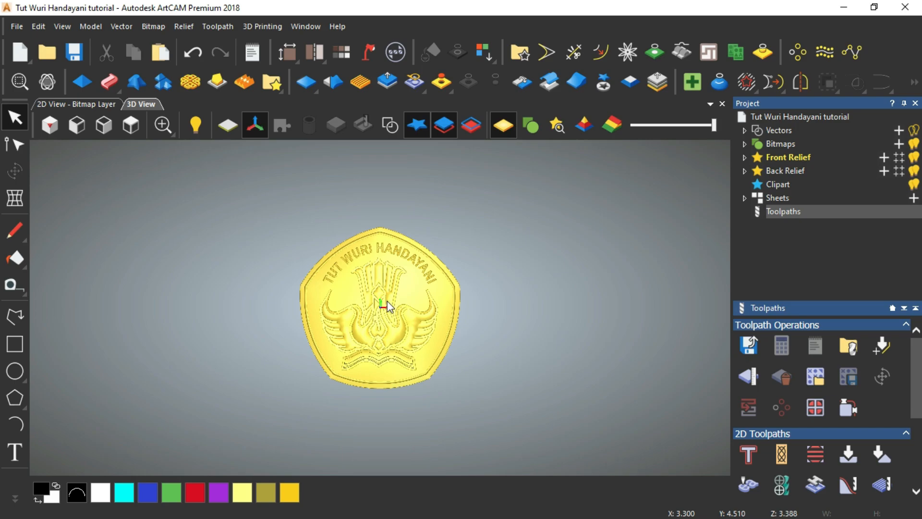
pyautogui.scroll(3, 330, 326)
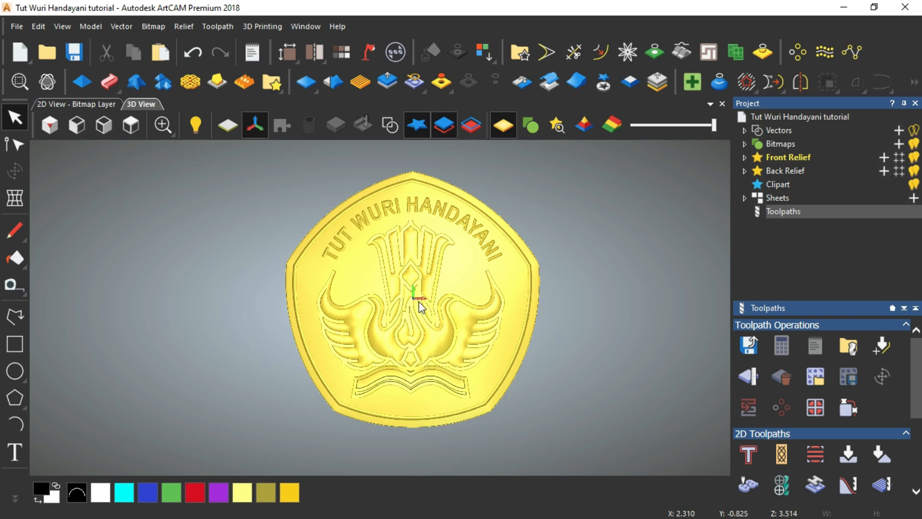
pyautogui.scroll(-2, 419, 301)
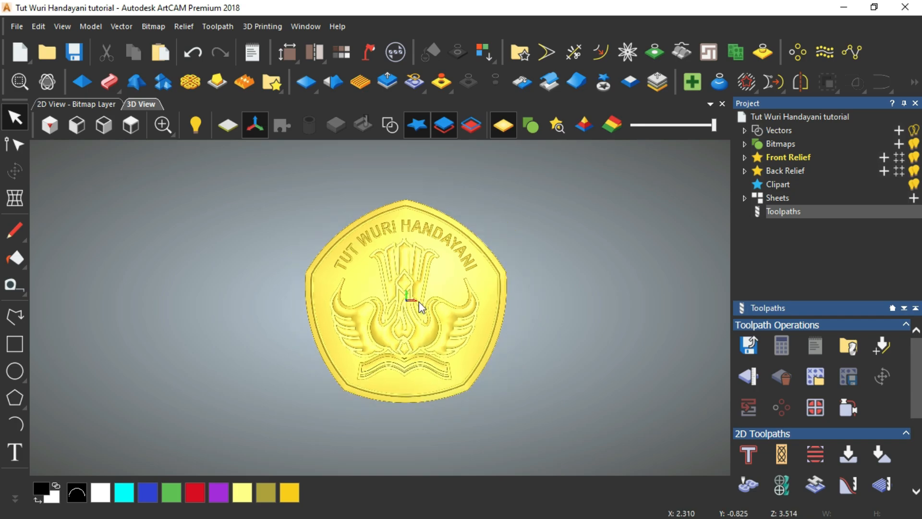
pyautogui.scroll(2, 393, 350)
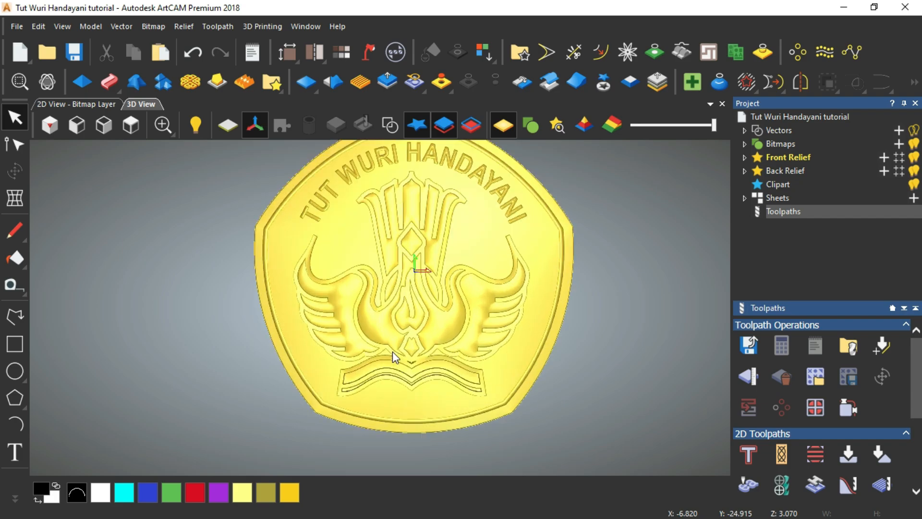
pyautogui.scroll(-1, 362, 338)
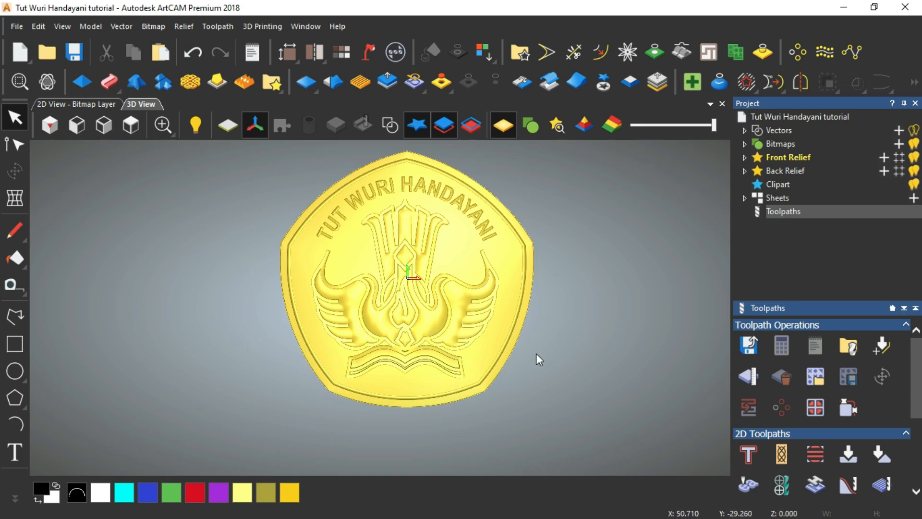
pyautogui.scroll(-1, 539, 356)
pyautogui.scroll(1, 414, 165)
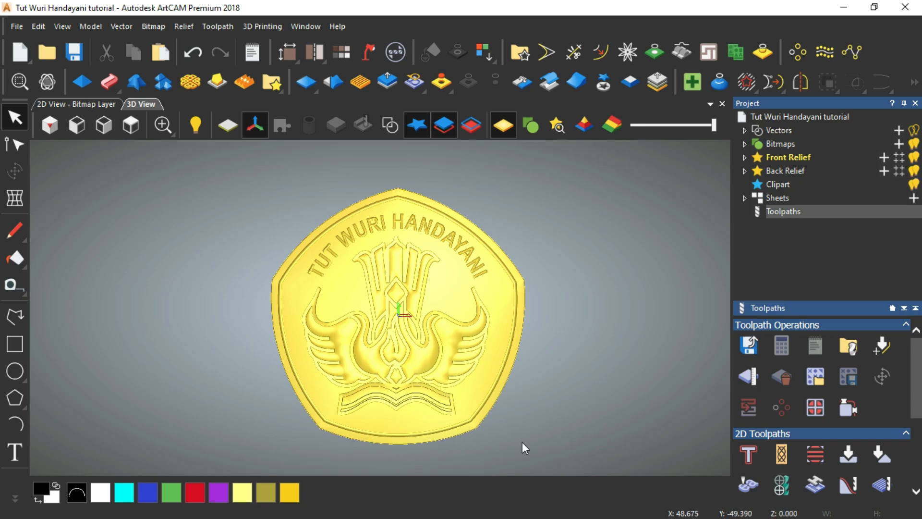
pyautogui.scroll(-2, 577, 307)
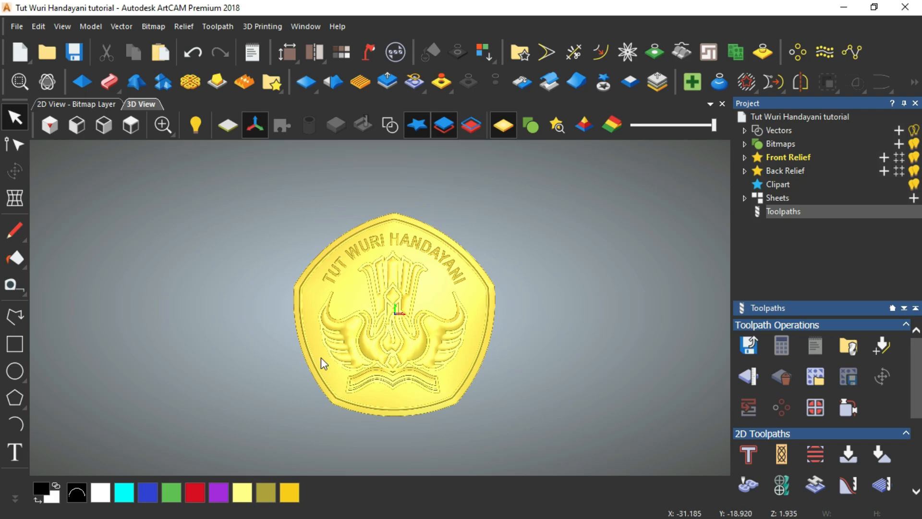
pyautogui.scroll(1, 289, 340)
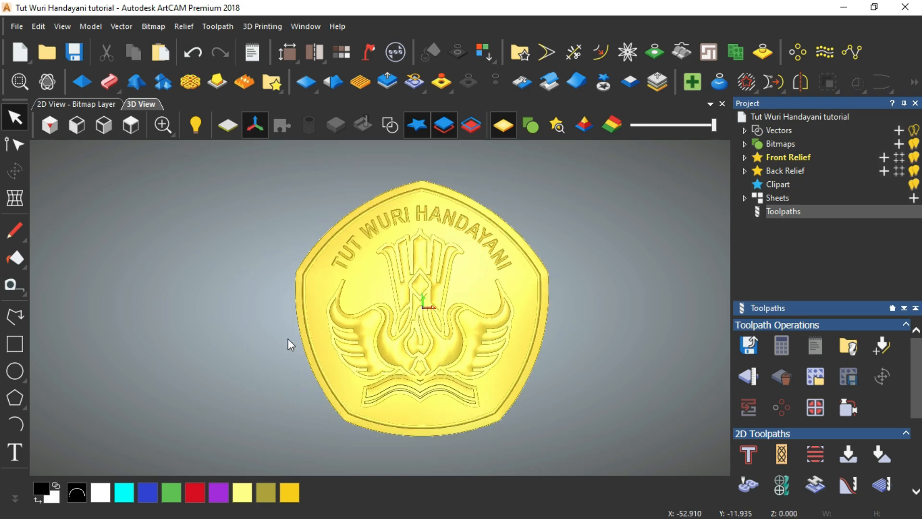